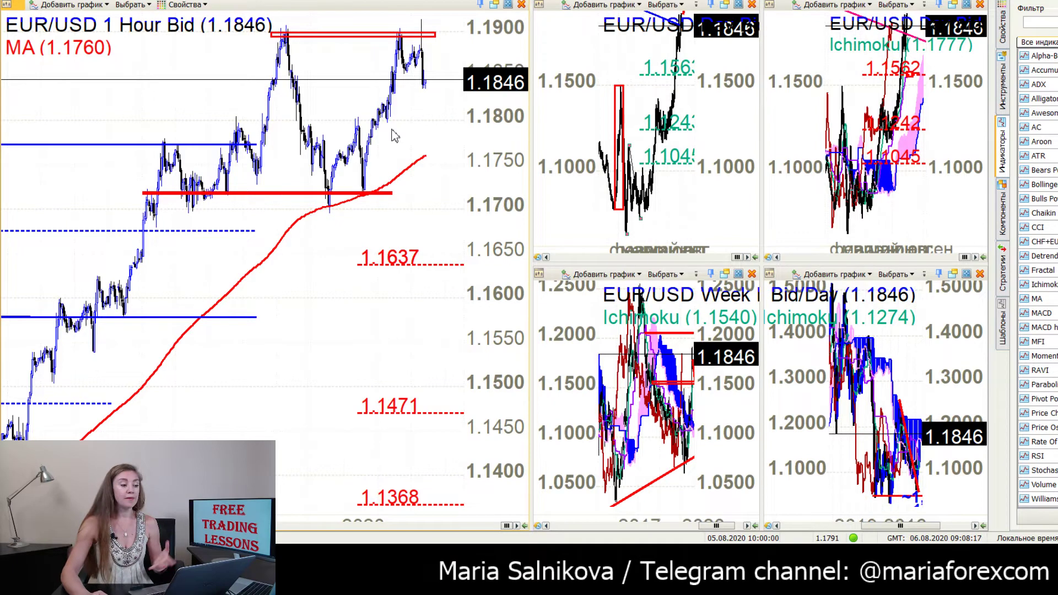
Switch to the layout with the yearly, daily and monthly EUR/USD charts and maximize the yearly chart.
click(104, 0)
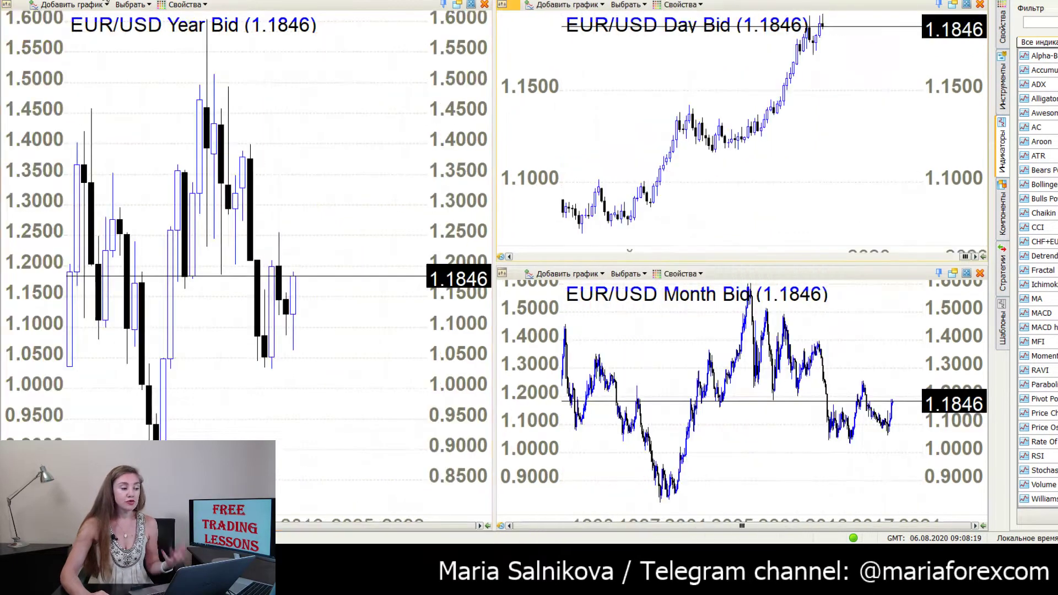
click(472, 4)
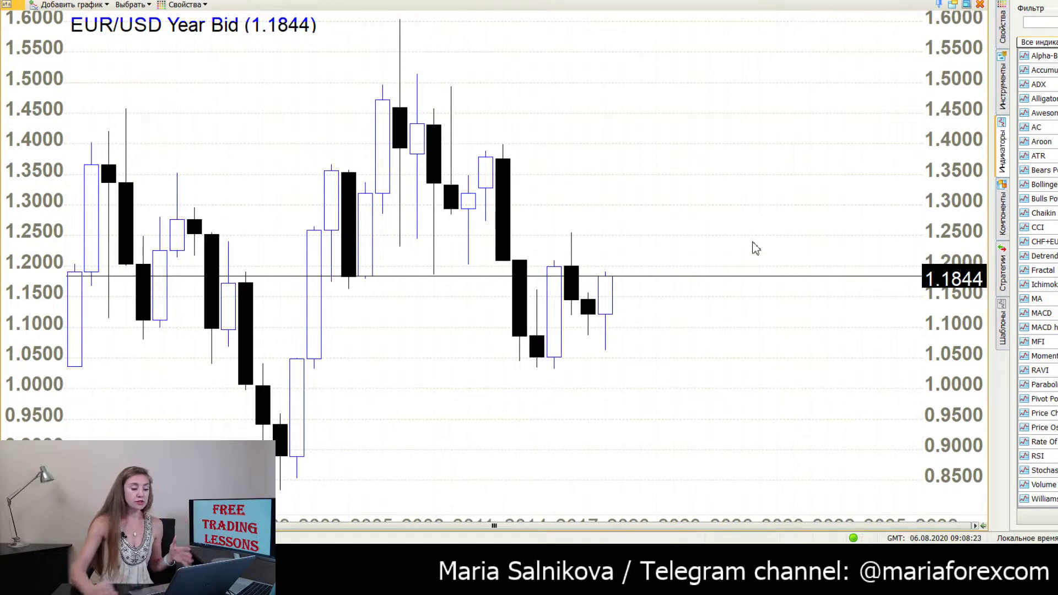
Examine the yearly EUR/USD candles with the crosshair, from the earliest bars around 1990 to the 2020 candle.
scroll(753, 242, up, 1)
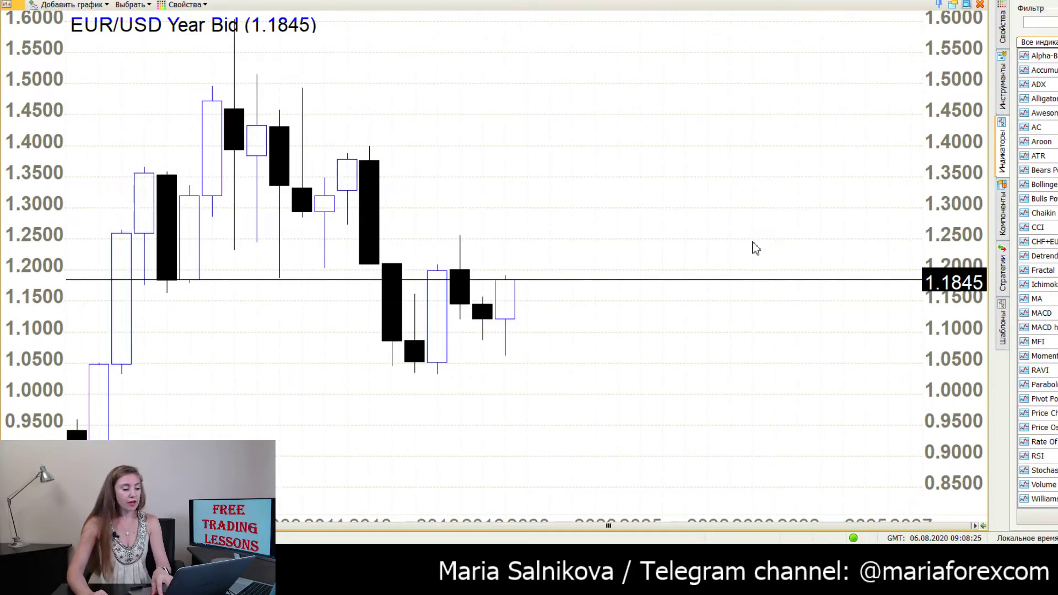
scroll(753, 243, down, 1)
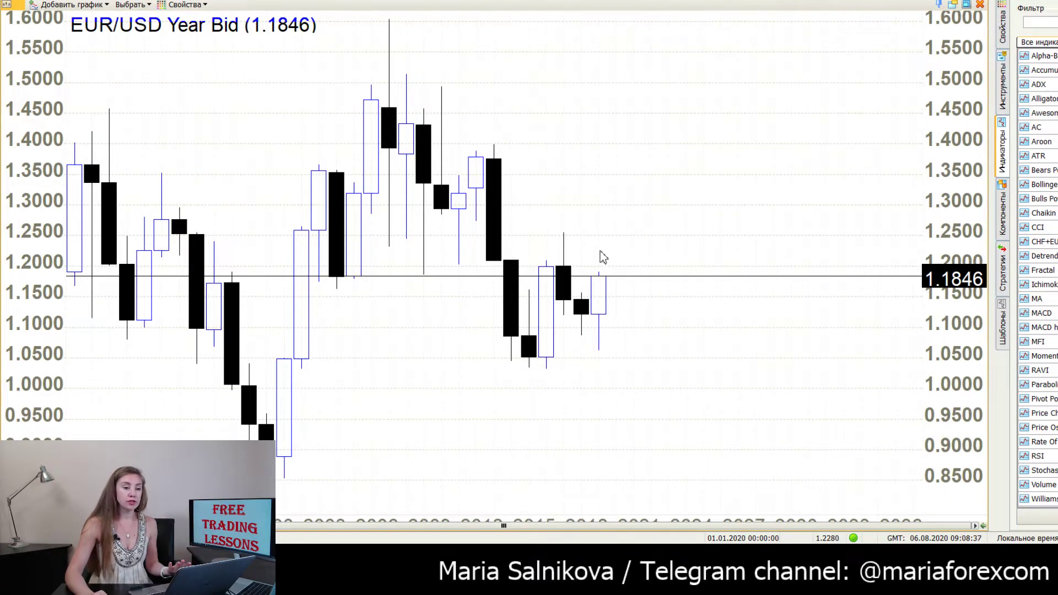
middle_click(281, 211)
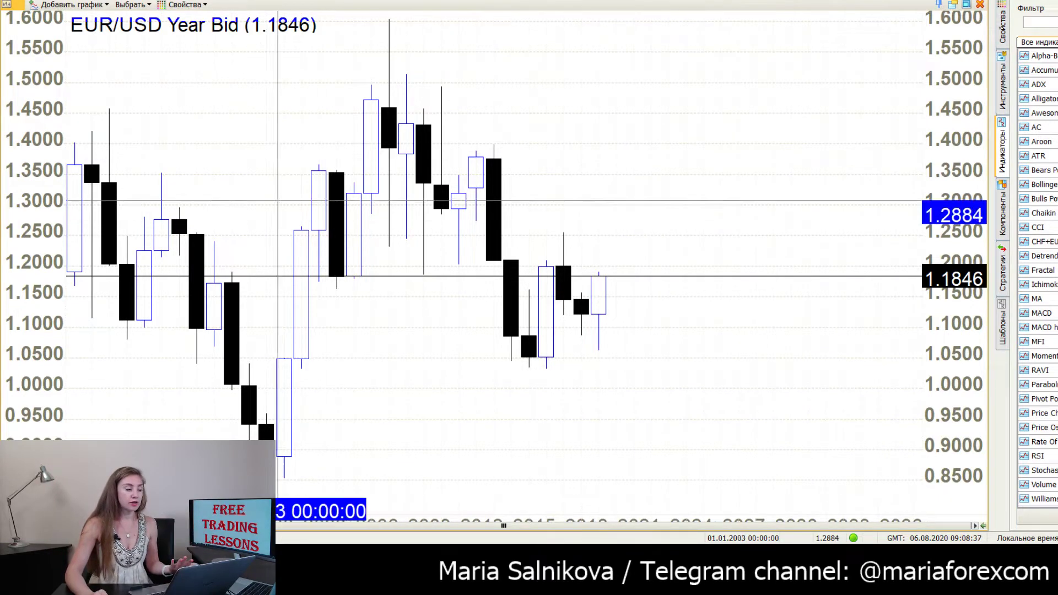
middle_click(73, 274)
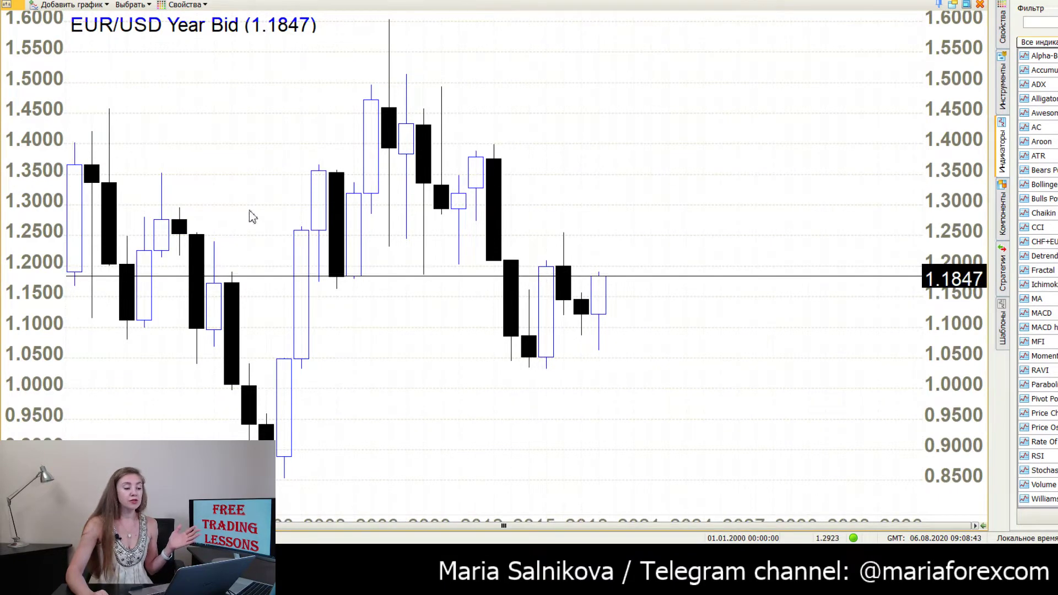
middle_click(598, 278)
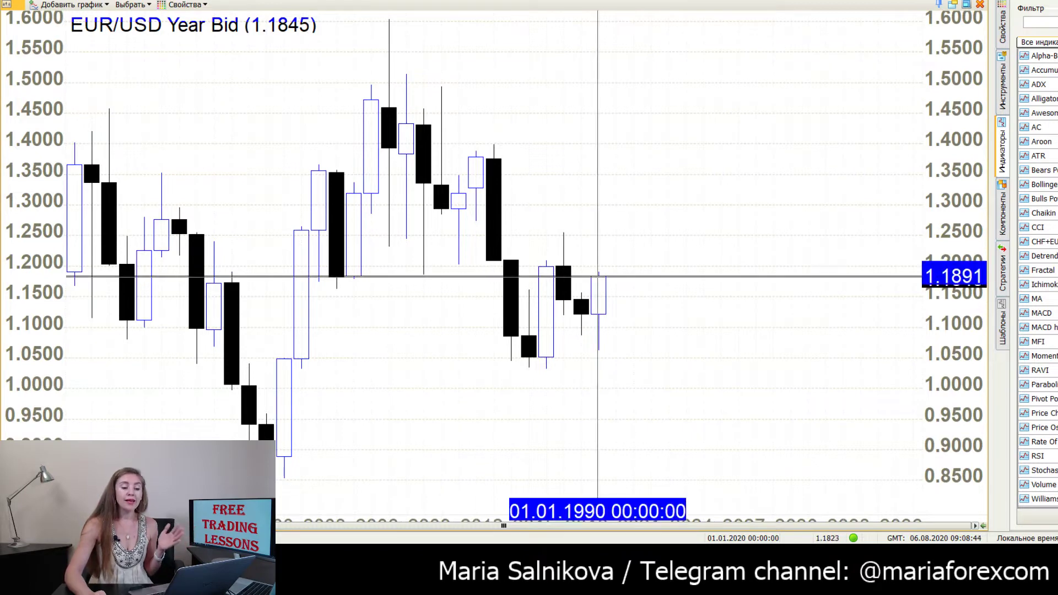
middle_click(599, 278)
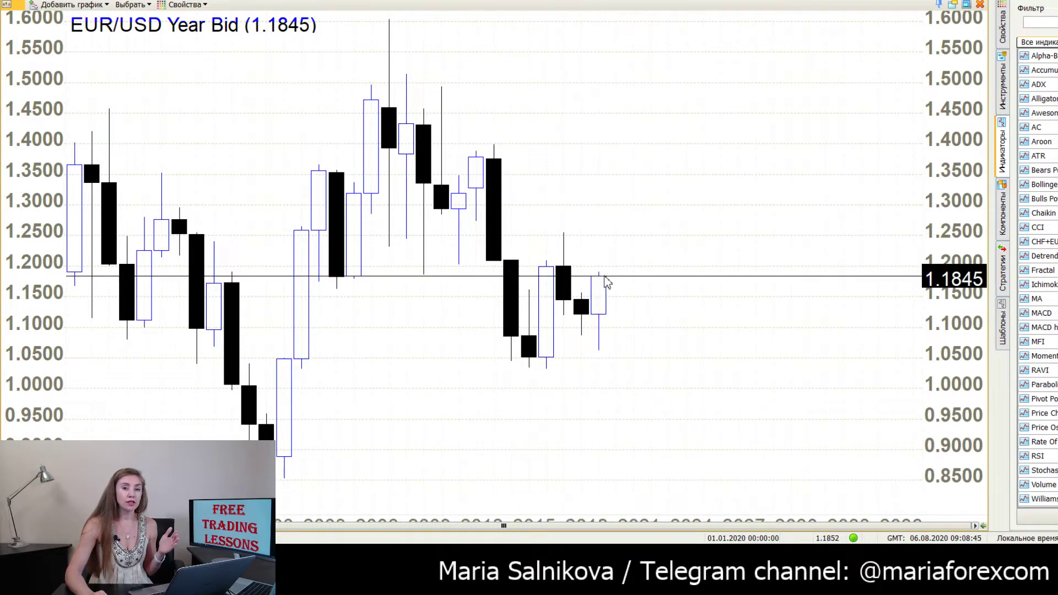
middle_click(655, 262)
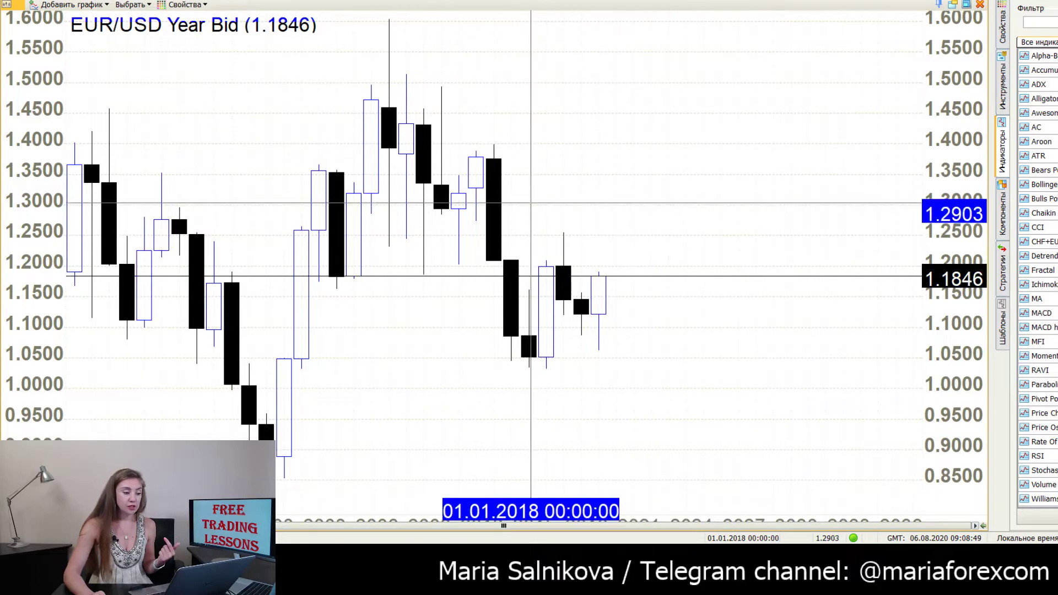
scroll(283, 475, up, 1)
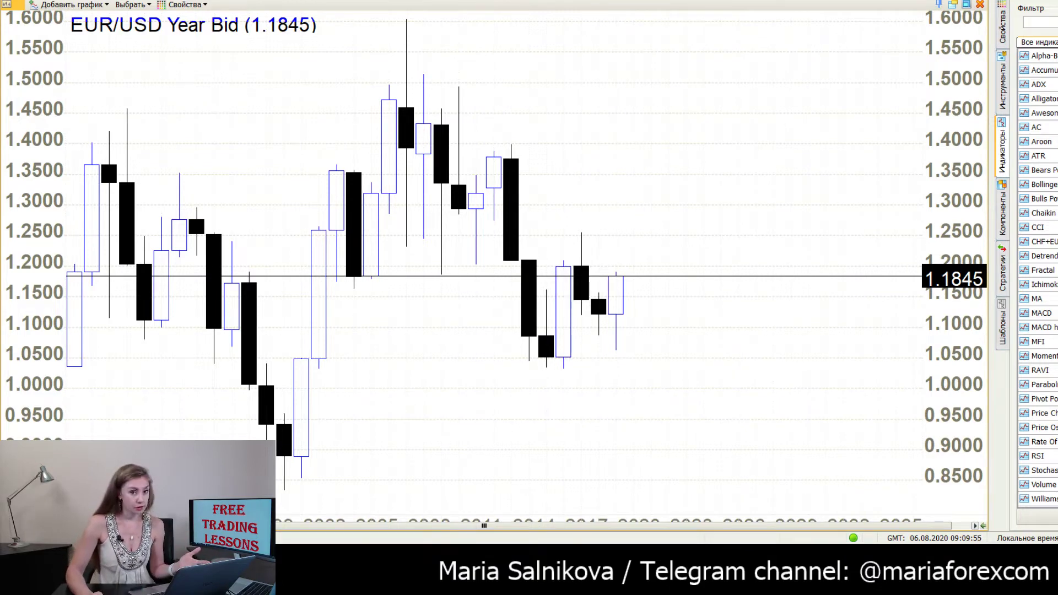
Restore the multi-chart layout, maximize the monthly EUR/USD chart and inspect the 2000 low with the crosshair.
click(967, 4)
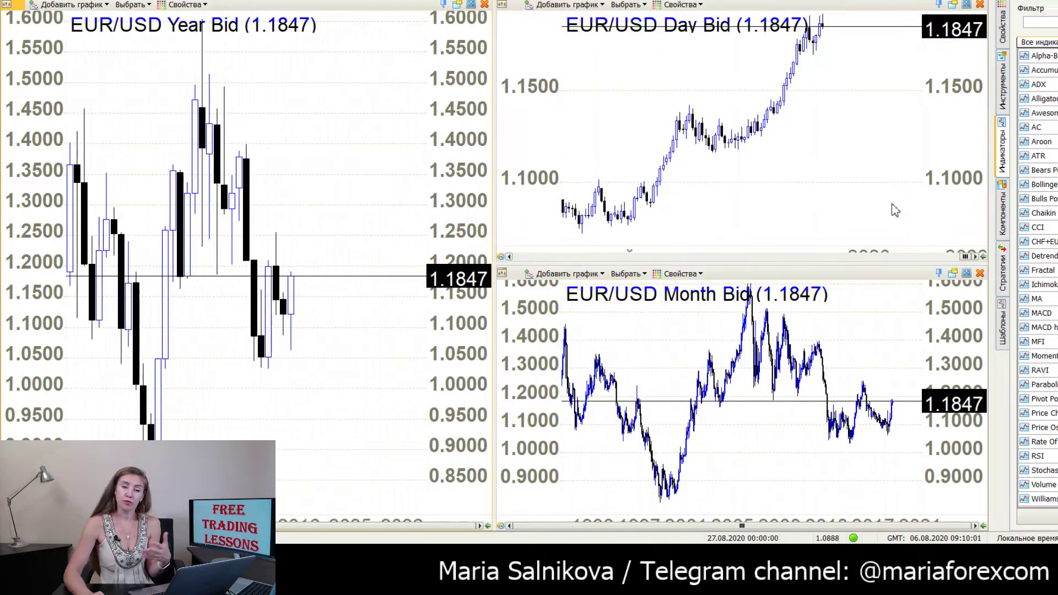
click(967, 276)
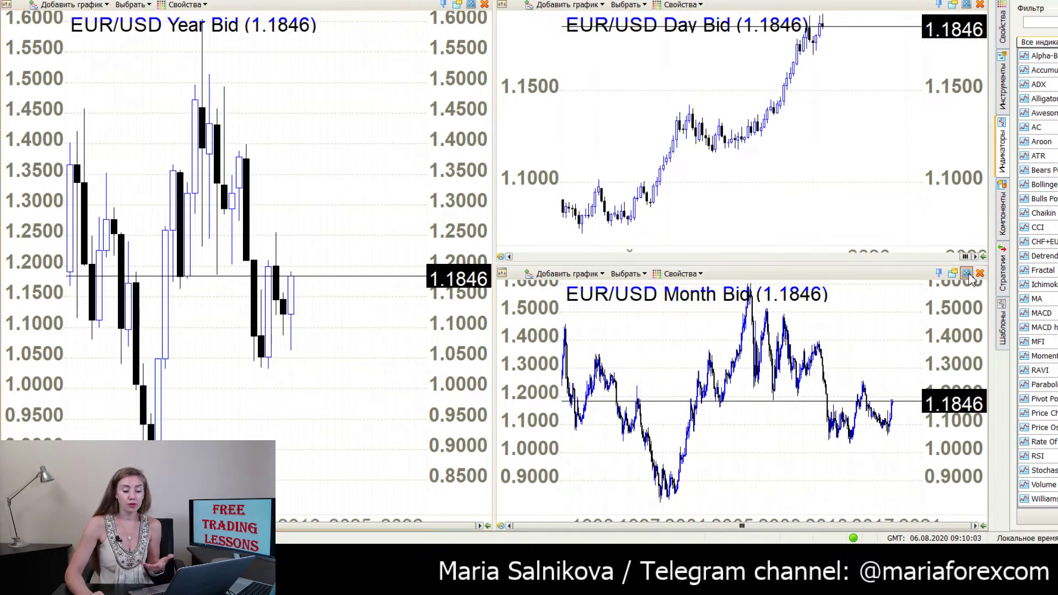
click(967, 273)
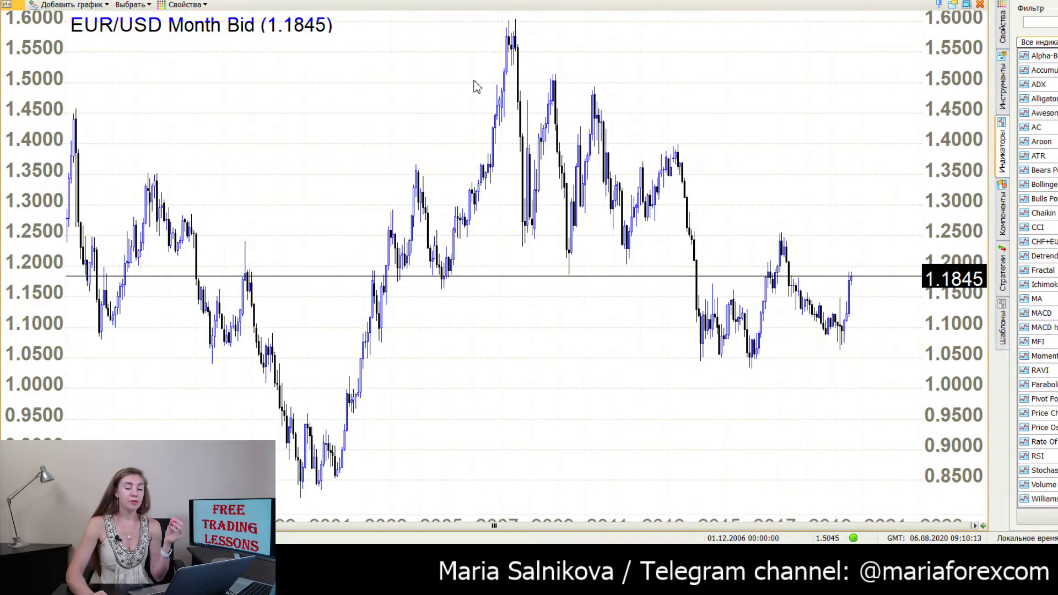
middle_click(348, 478)
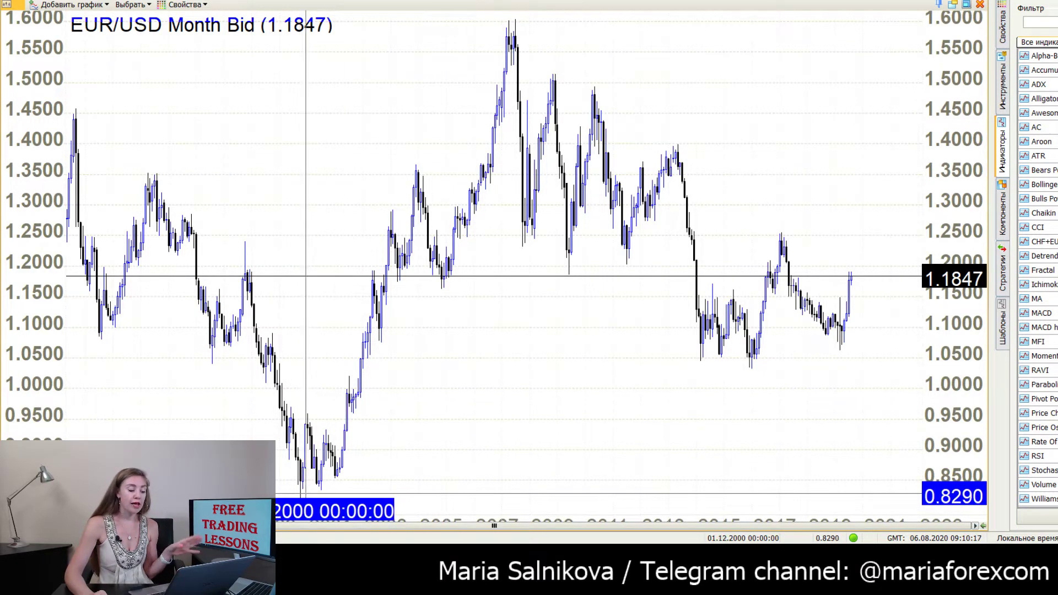
middle_click(306, 495)
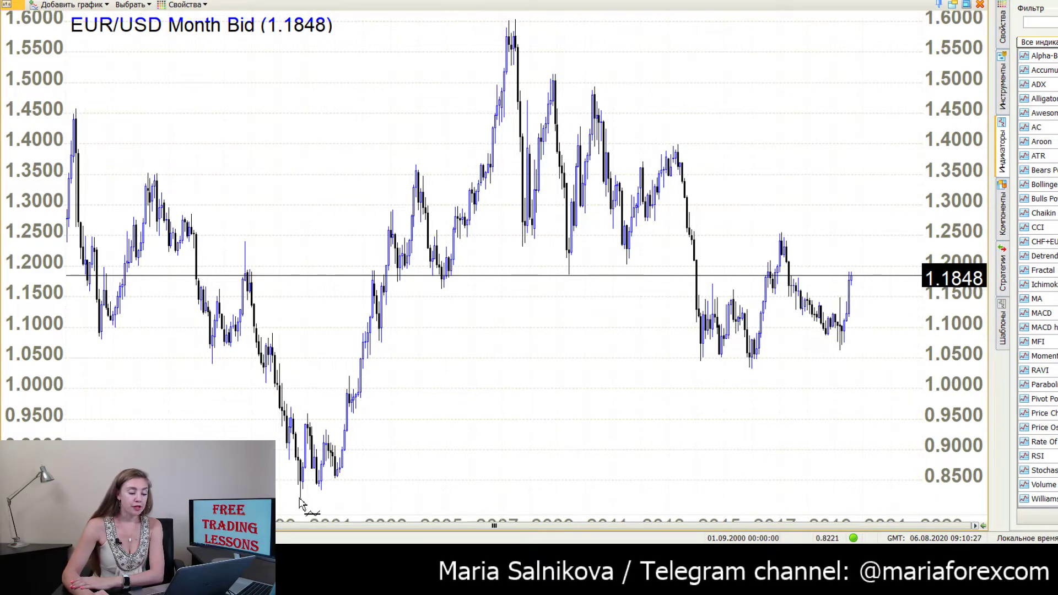
mouse_move(297, 498)
mouse_down()
mouse_move(779, 380)
mouse_move(847, 353)
mouse_up()
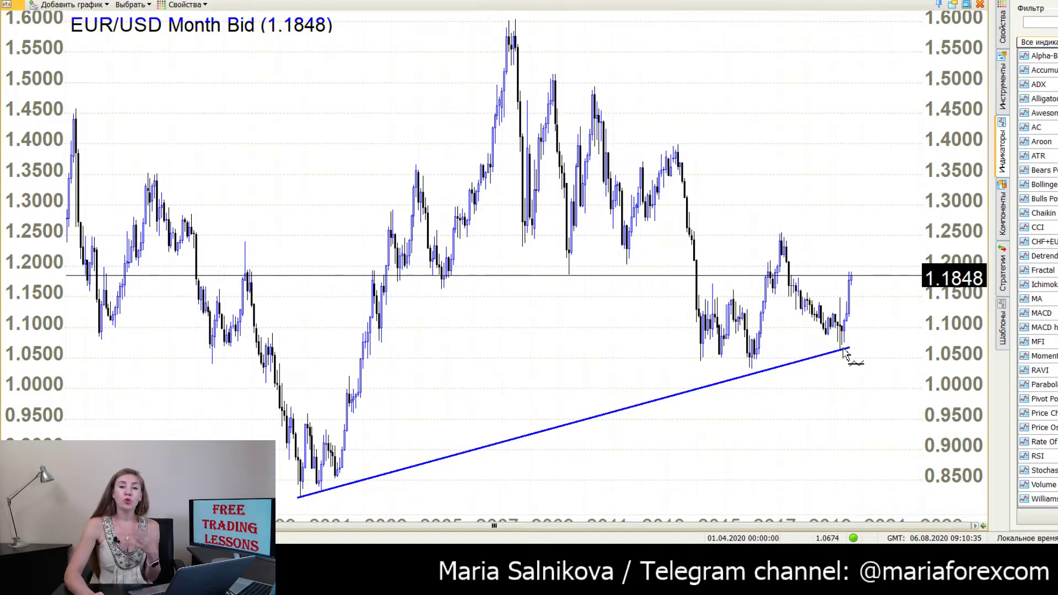
click(843, 350)
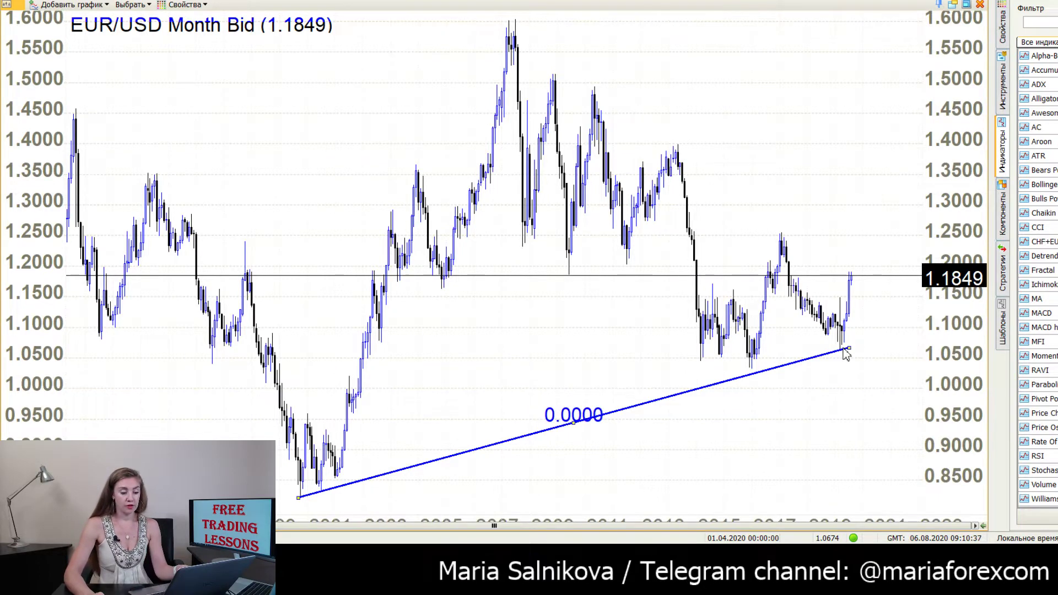
key(Delete)
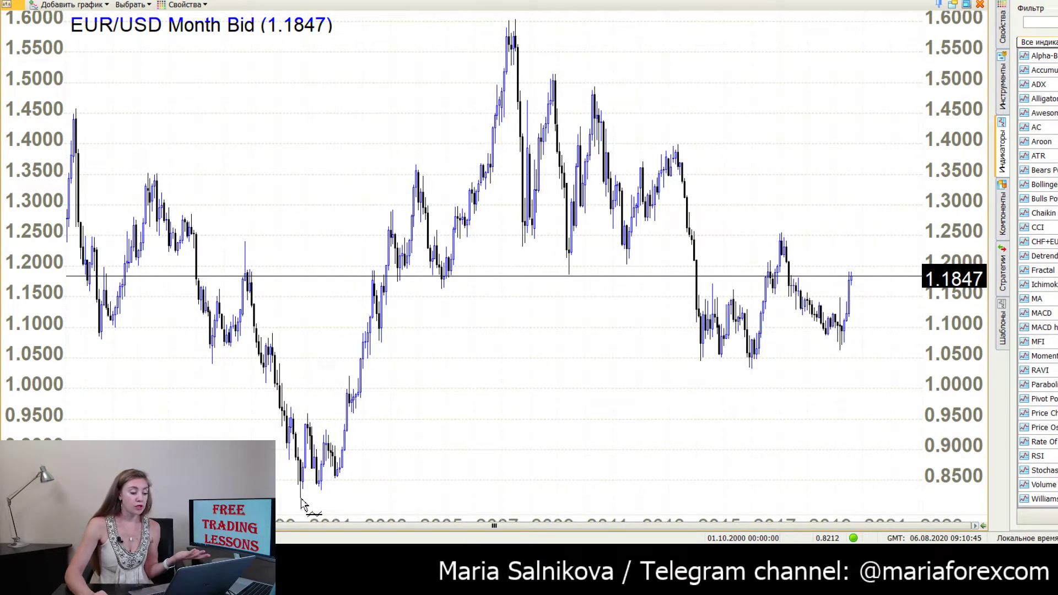
drag(301, 498, 909, 223)
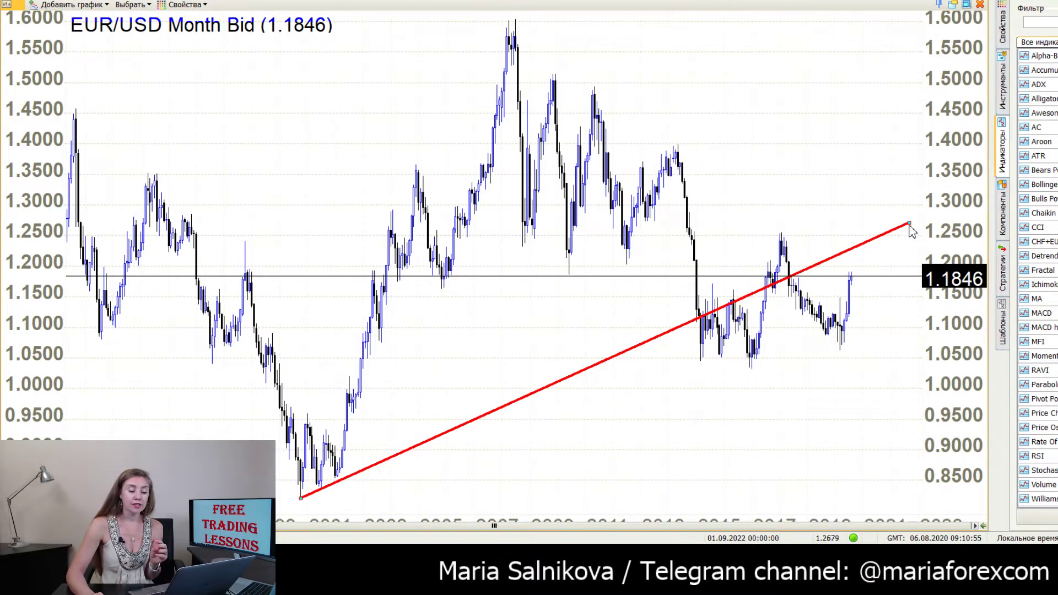
key(Delete)
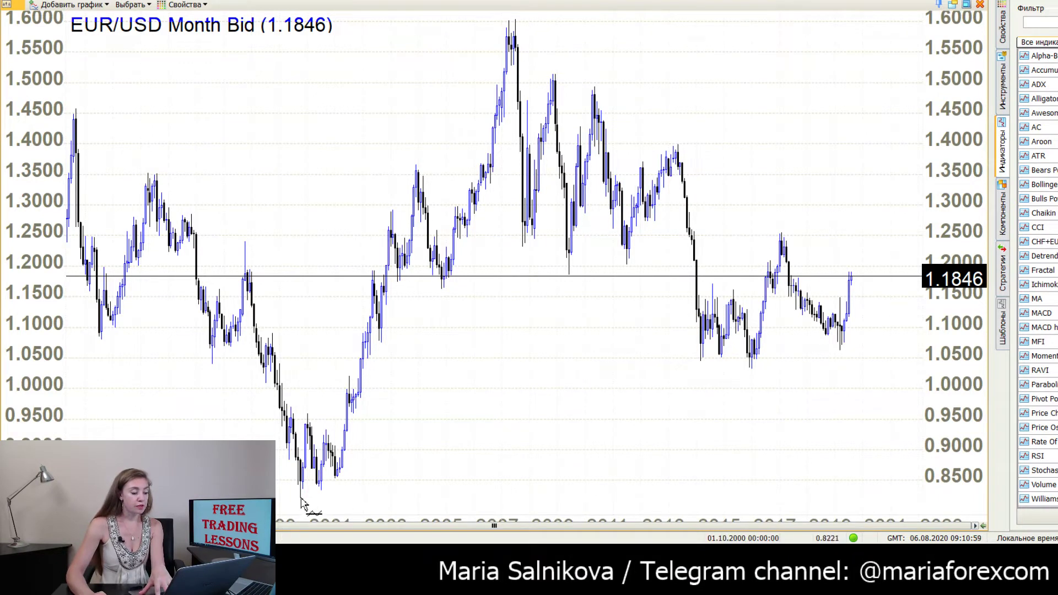
Try a red trend line from the 2000 low along the early 2017 low, compare it with the 2020 low, and delete it.
drag(301, 498, 889, 330)
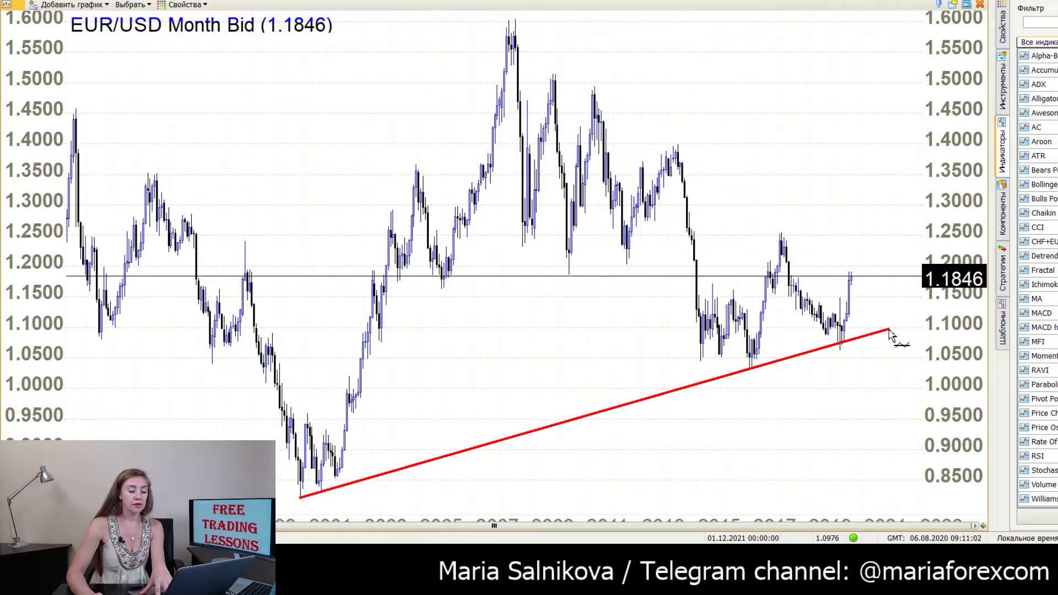
middle_click(843, 357)
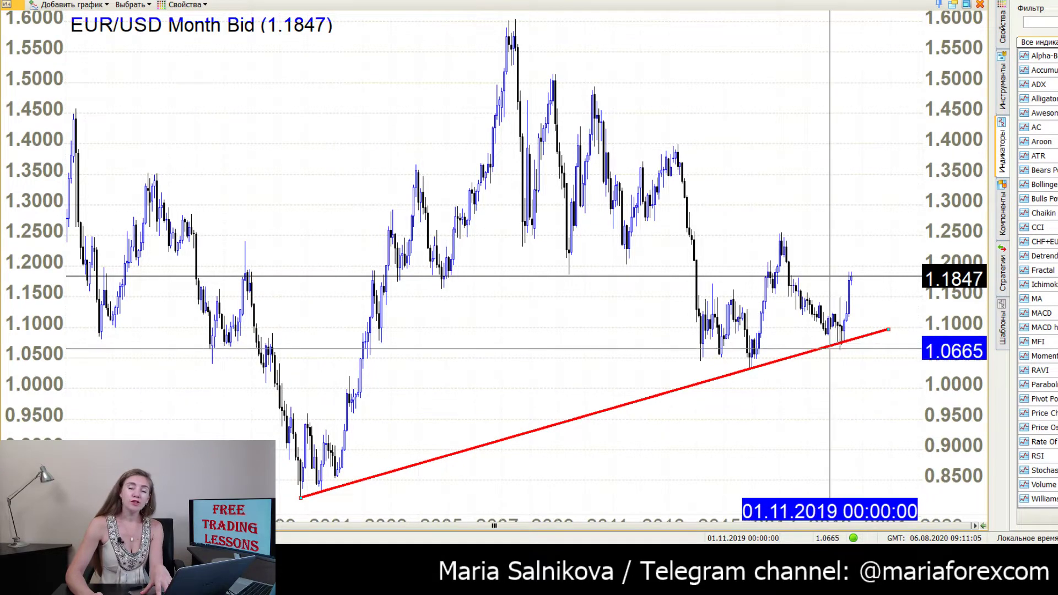
middle_click(839, 343)
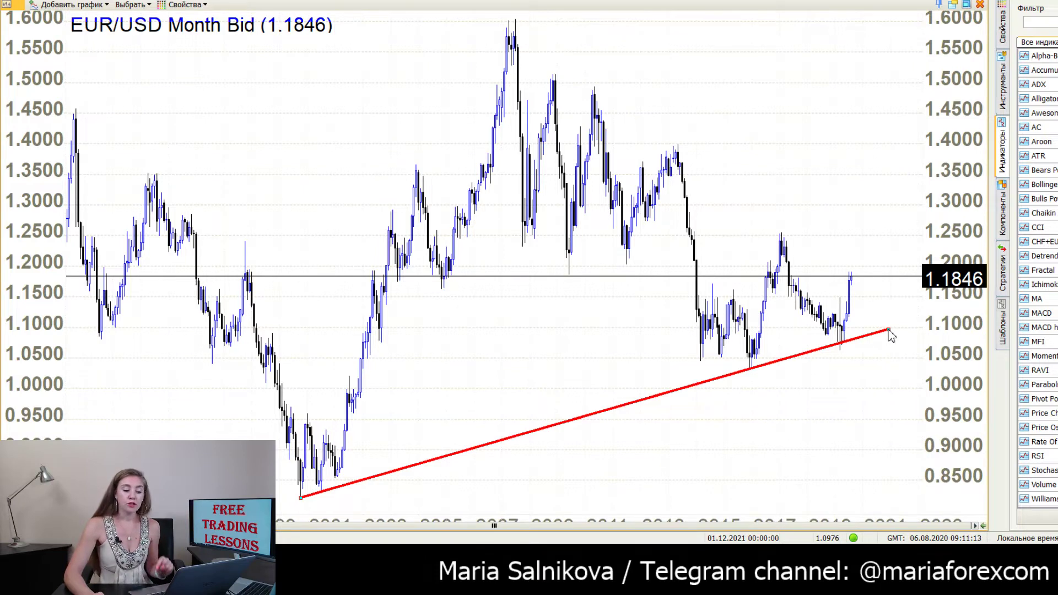
key(Delete)
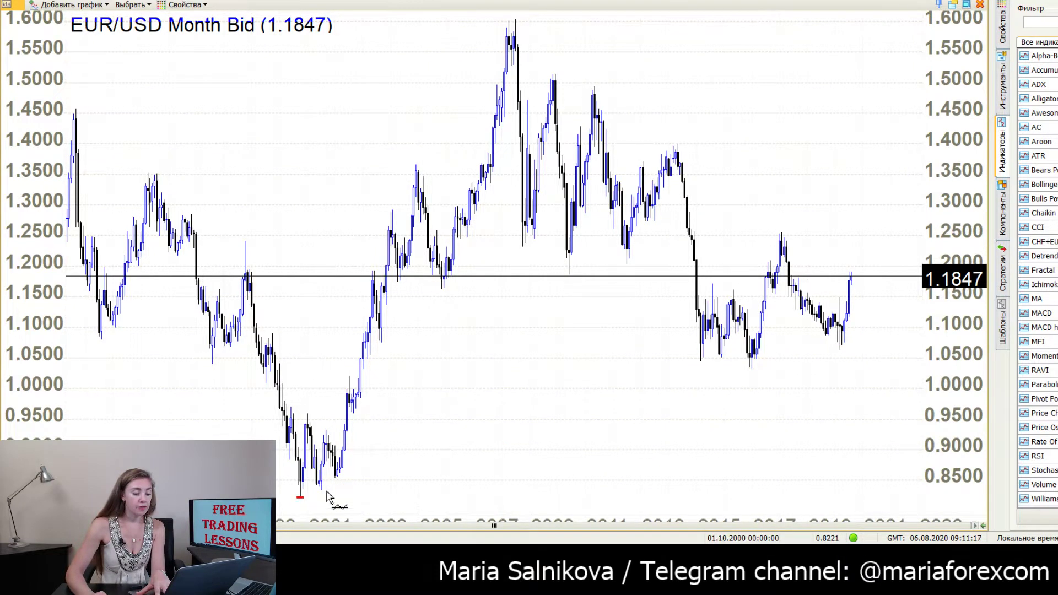
Draw a red trend line from the 2000 low touching the 2020 low and extending to about January 2022, and delete it.
drag(298, 498, 891, 338)
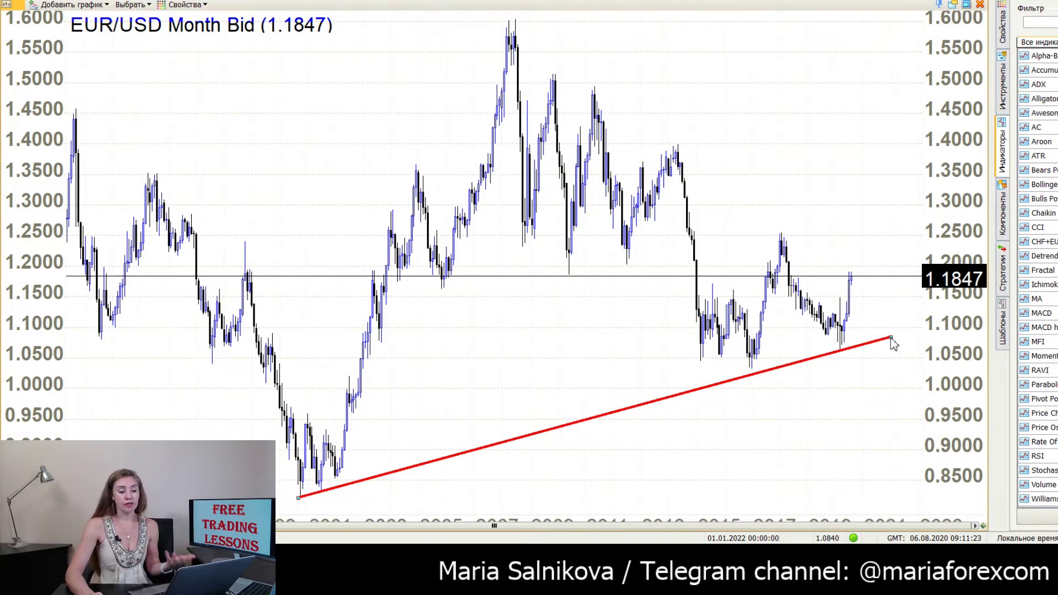
key(Delete)
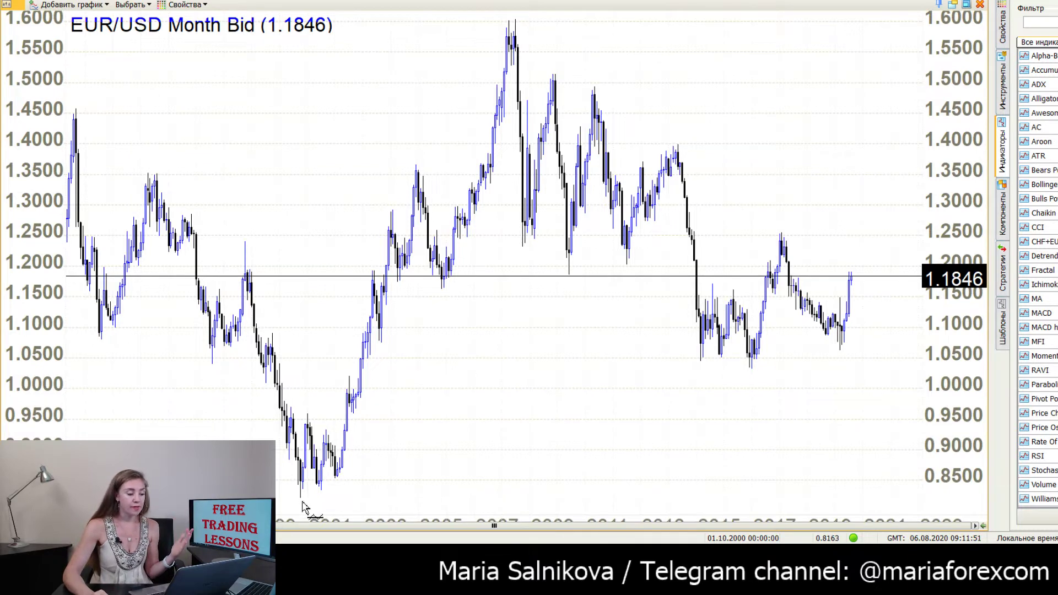
Draw an ascending channel about 0.6678 high, with its base from the 2000 low to the 2020 low and its upper line at the 2008 peak.
mouse_move(301, 498)
mouse_down()
mouse_move(796, 385)
mouse_move(860, 348)
mouse_up()
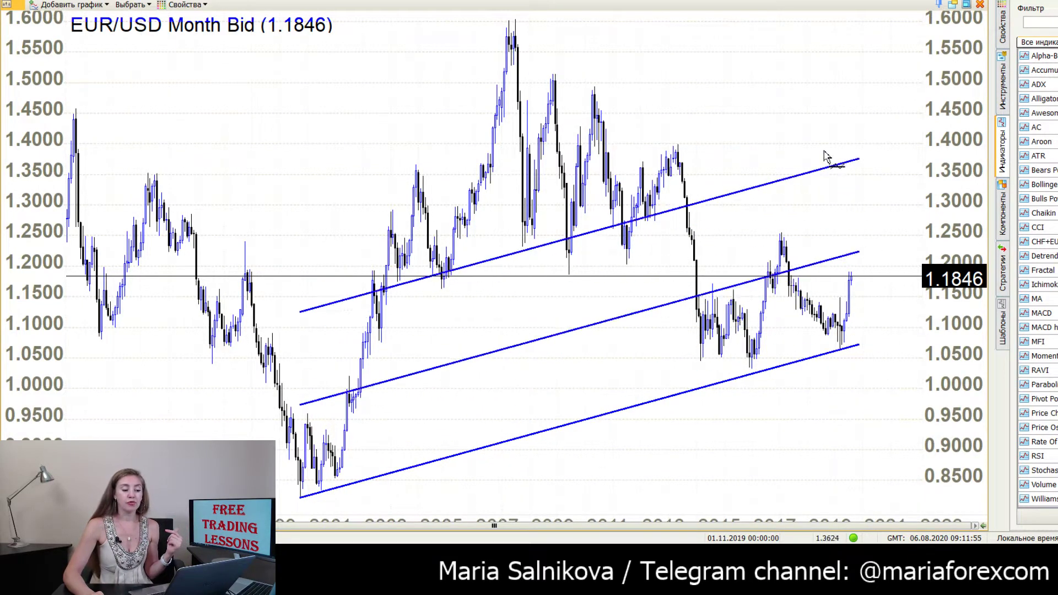
click(792, 78)
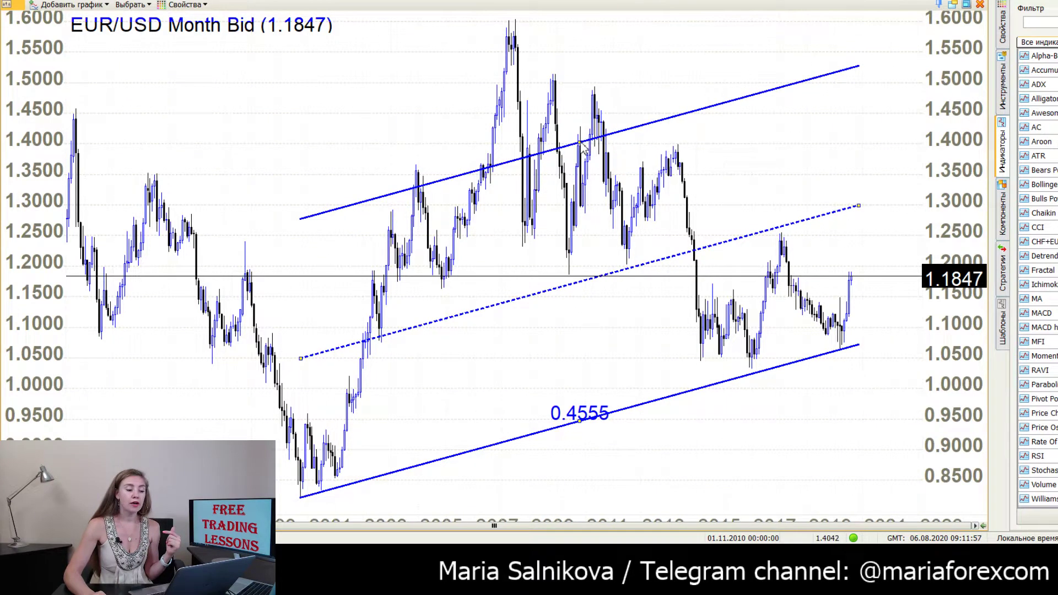
drag(580, 144, 515, 10)
drag(943, 50, 943, 73)
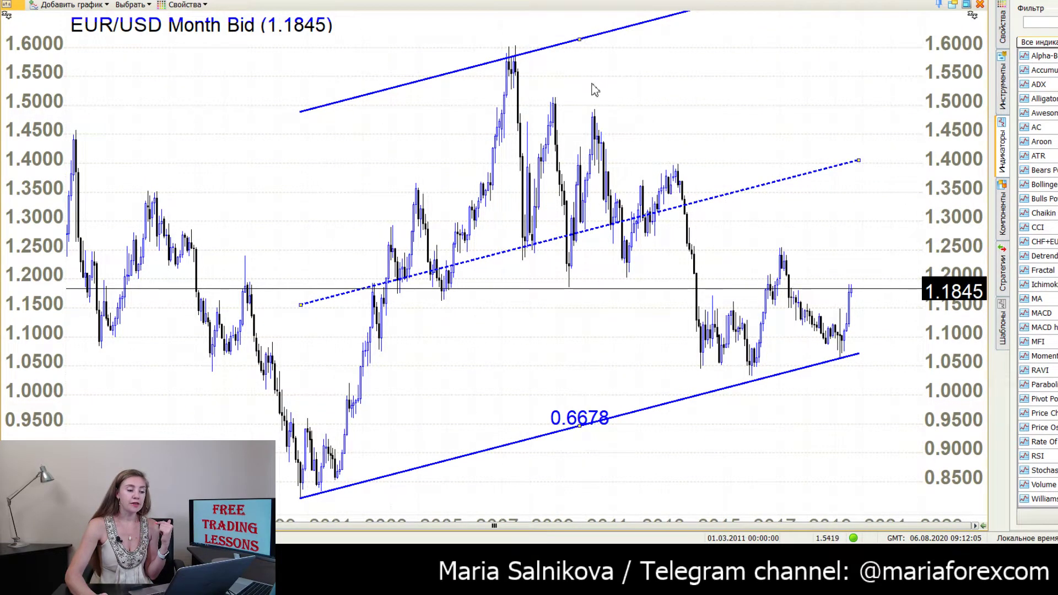
Check the channel's lower and upper lines against the price extremes, and delete the channel.
middle_click(332, 438)
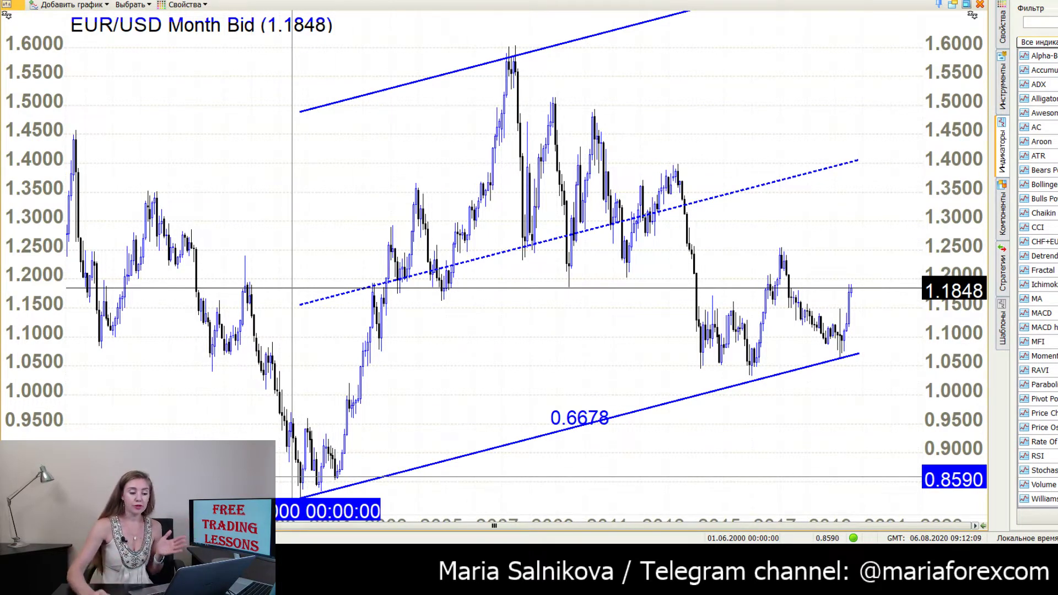
middle_click(292, 477)
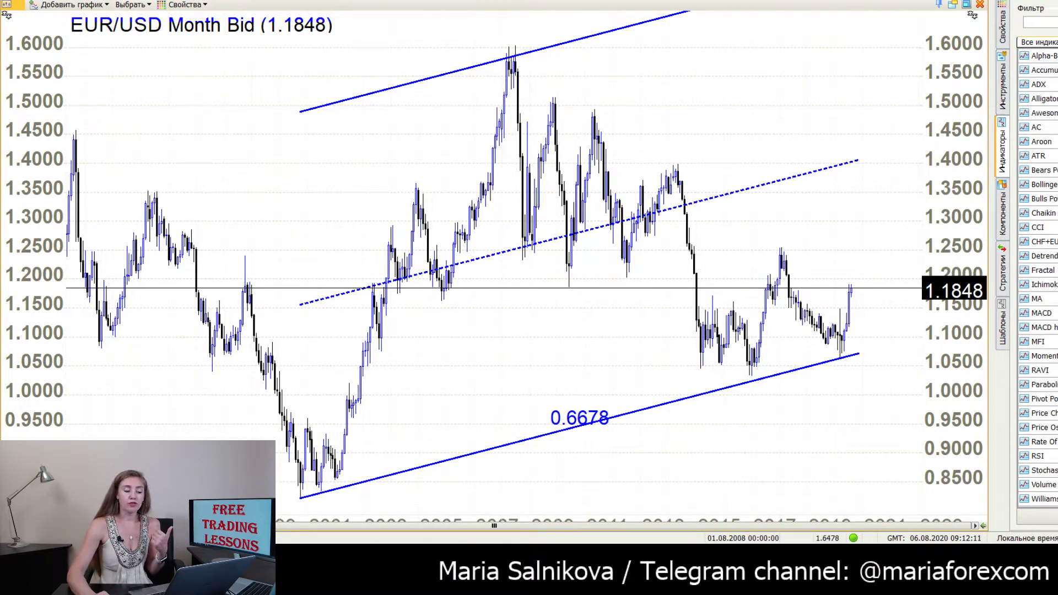
click(540, 51)
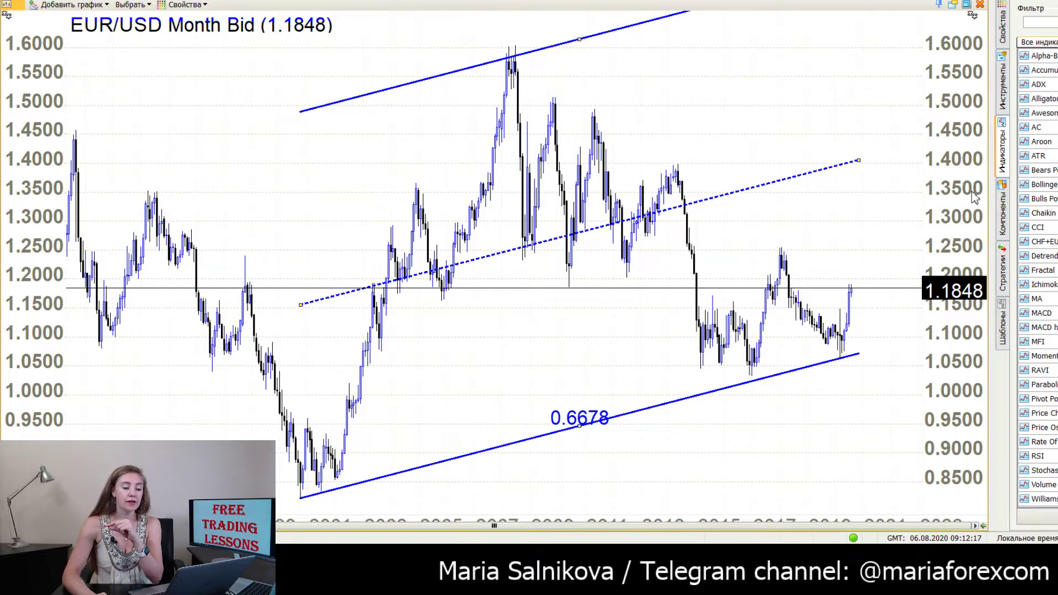
drag(976, 197, 972, 166)
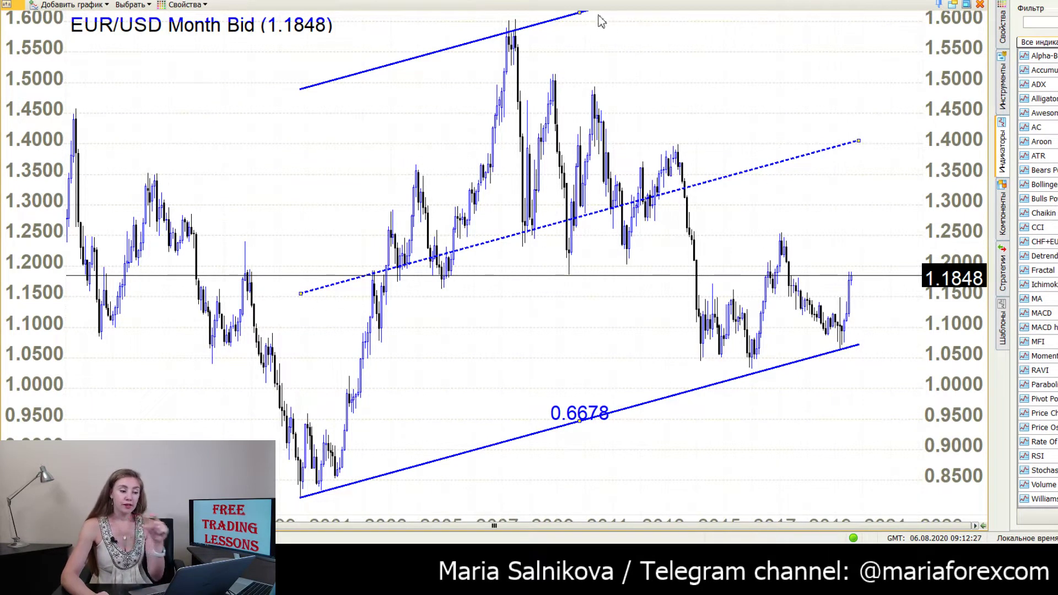
drag(972, 39, 972, 65)
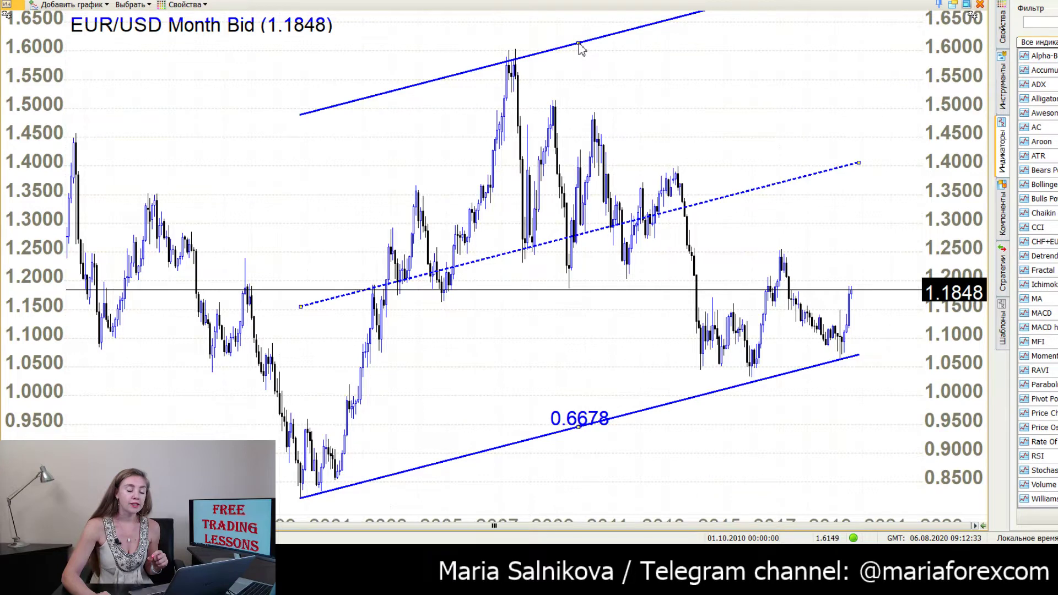
key(Delete)
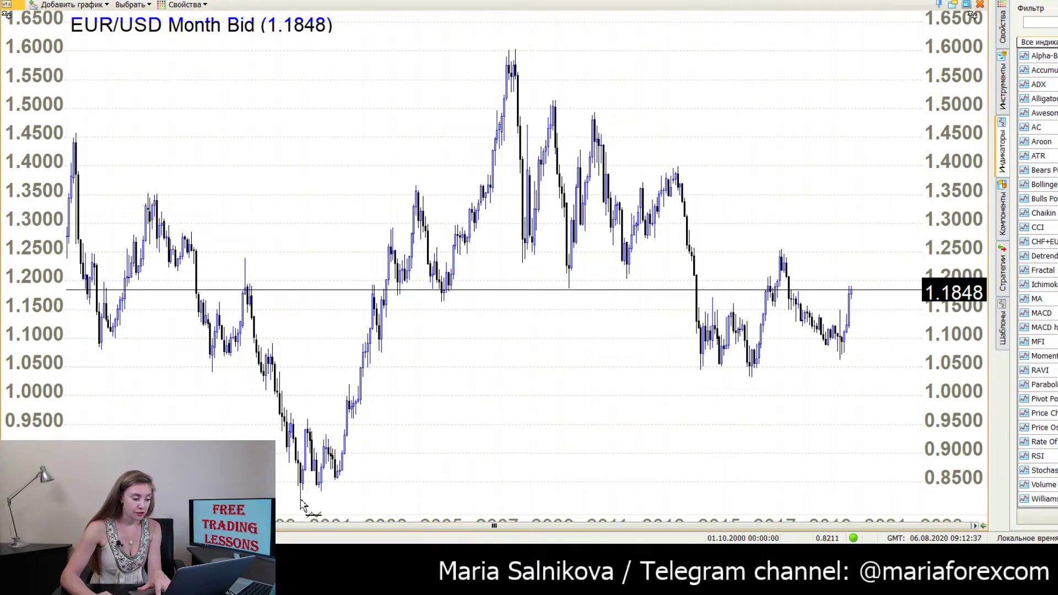
Draw an ascending channel about 0.6845 high on EUR/USD, its base running from the 2000 low to the 2020 low and its upper line at the 2008 peak.
drag(301, 496, 748, 368)
click(857, 355)
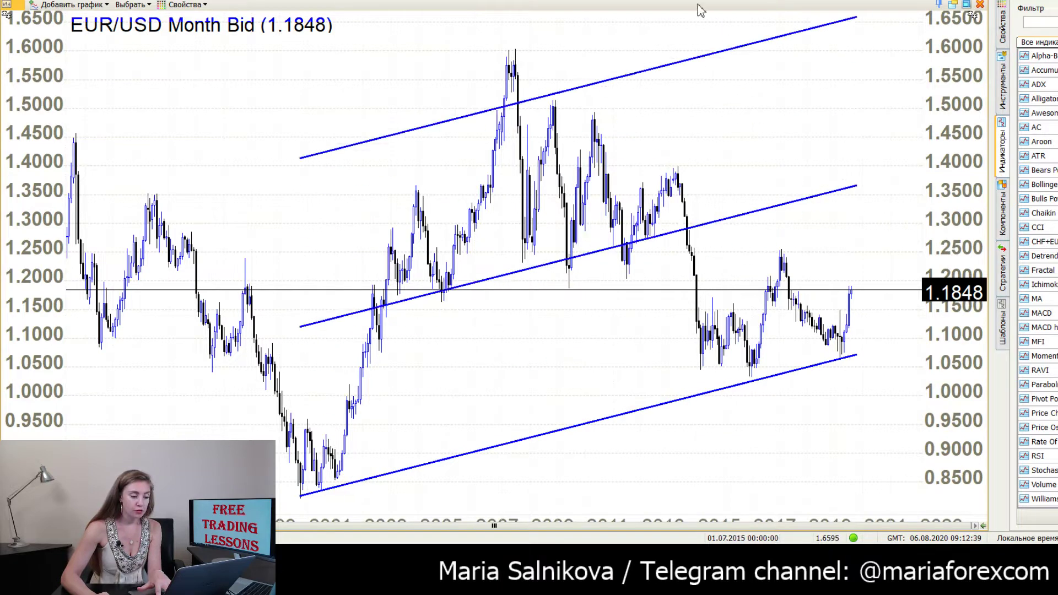
click(700, 25)
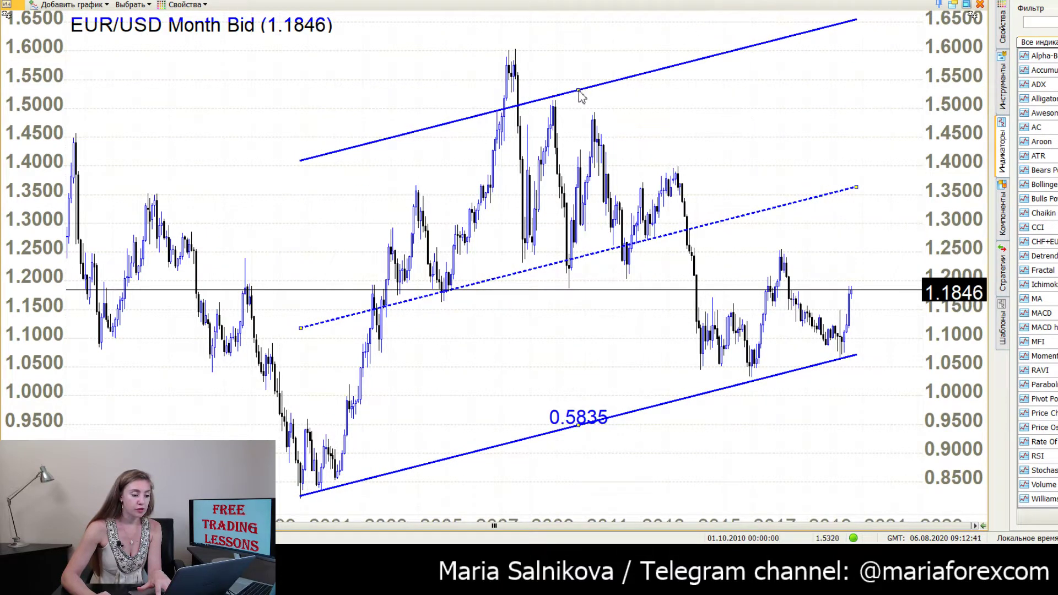
drag(579, 91, 569, 37)
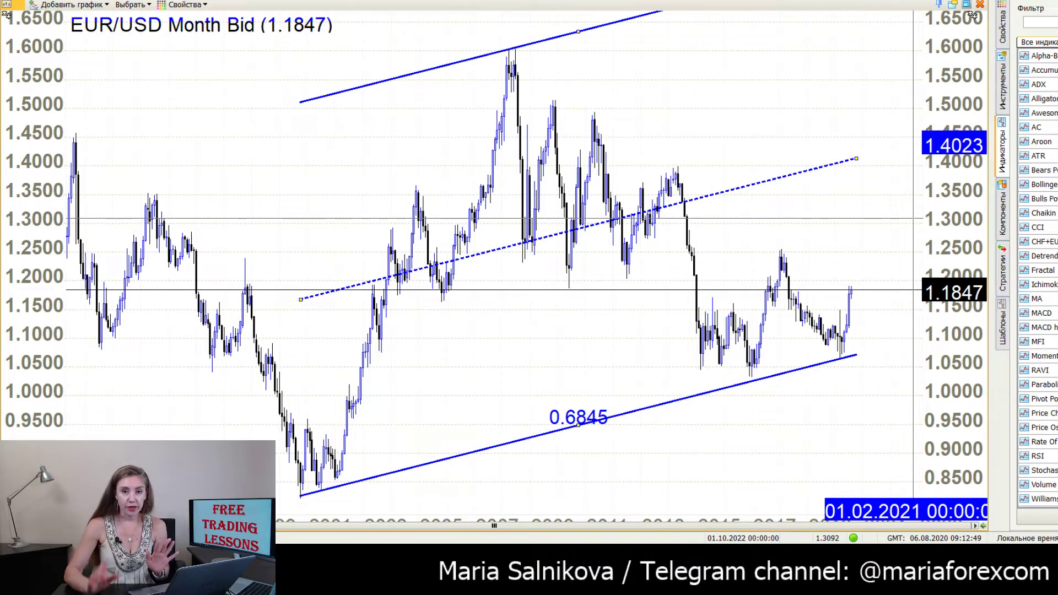
click(885, 249)
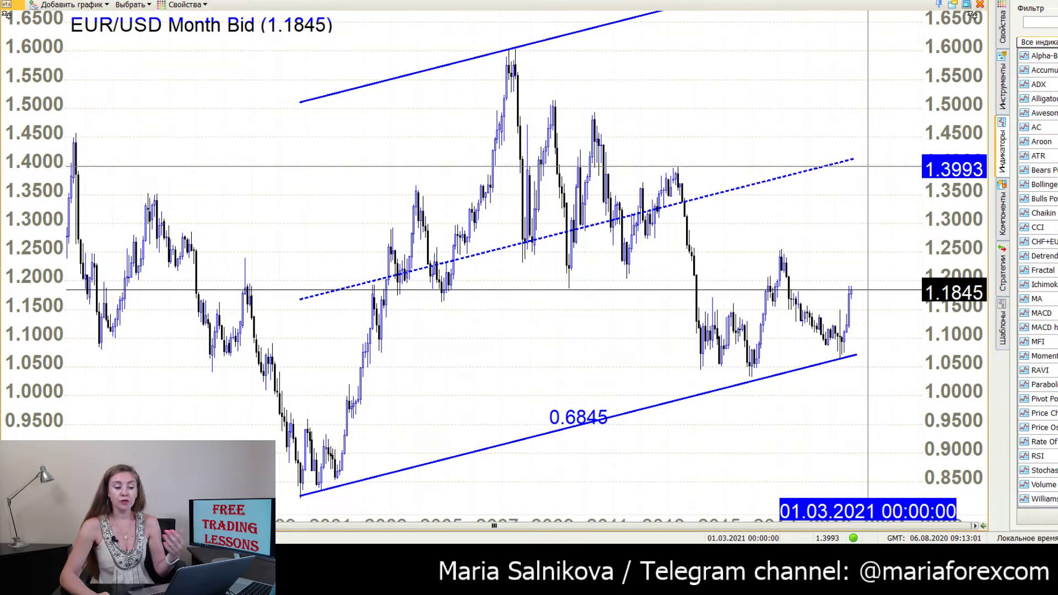
Examine the price level at the recent end of the channel's middle line and compare it with the lows on the base.
middle_click(867, 165)
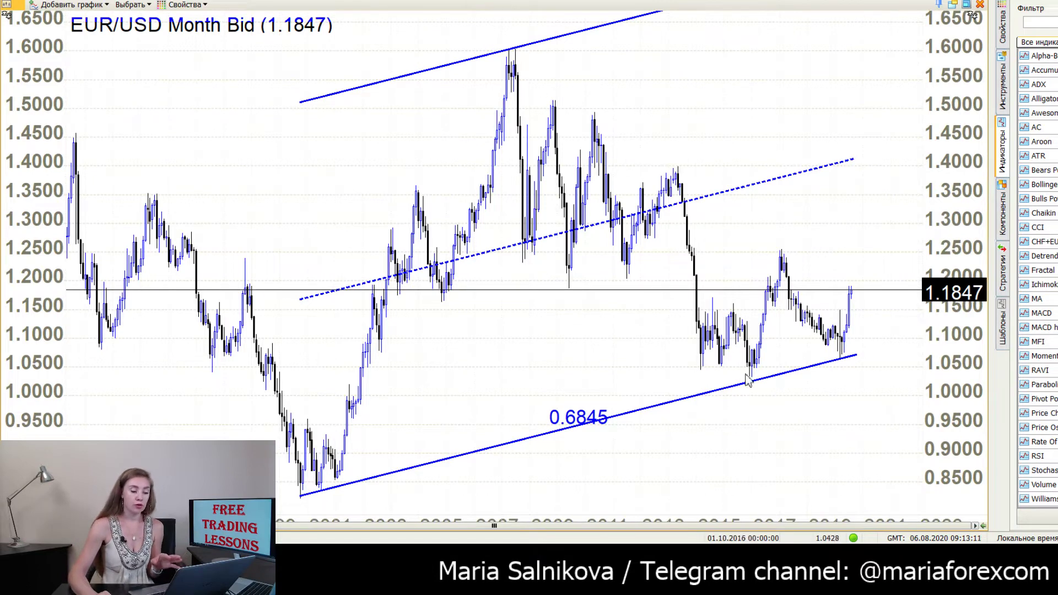
middle_click(863, 164)
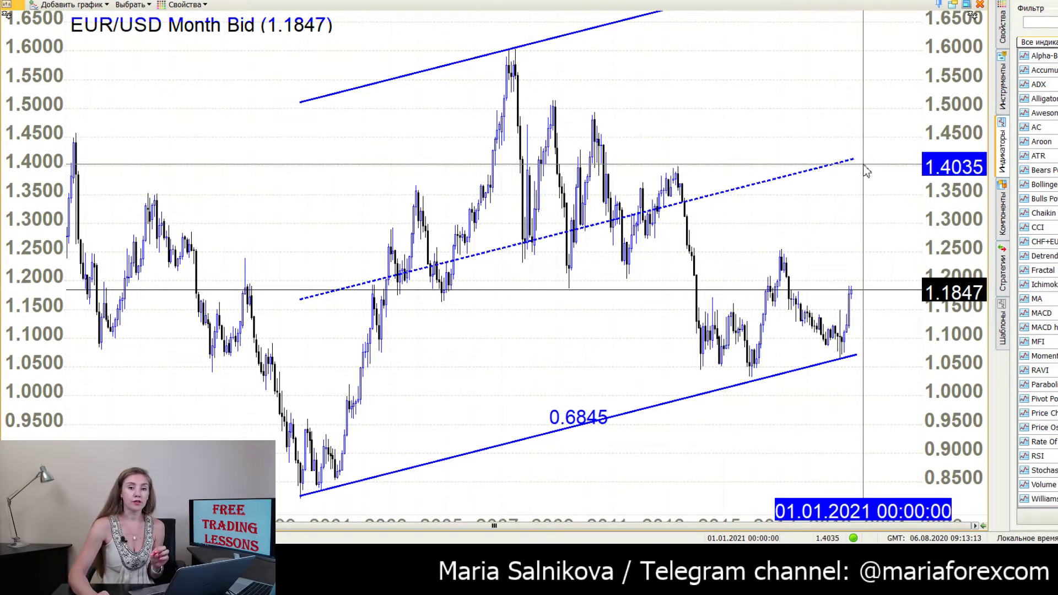
middle_click(867, 172)
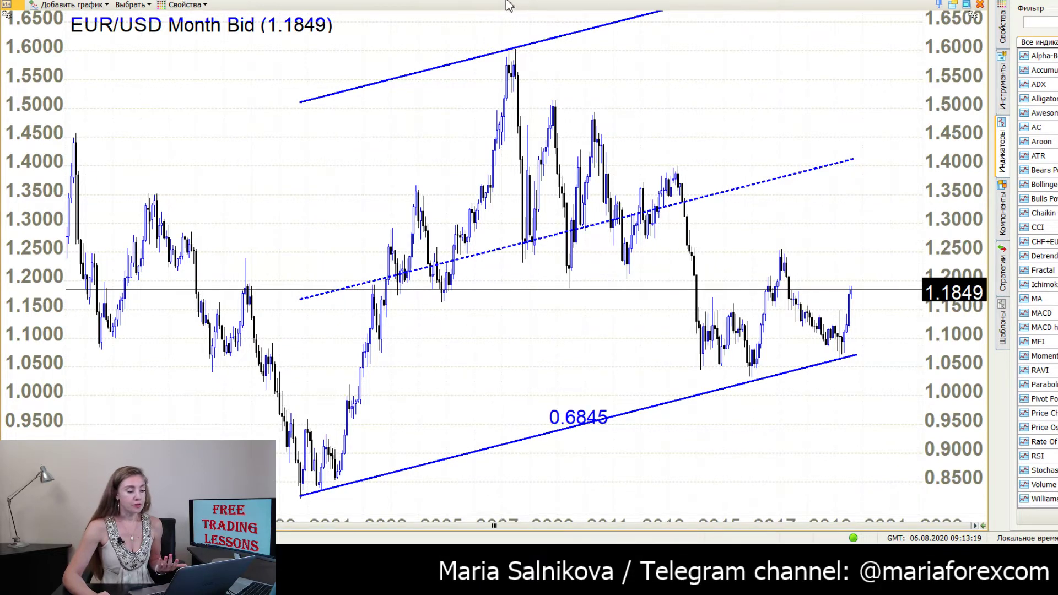
Switch to the EUR/AUD charts, maximise the weekly chart and examine the start of its ascending channel near the 2012 low.
click(624, 0)
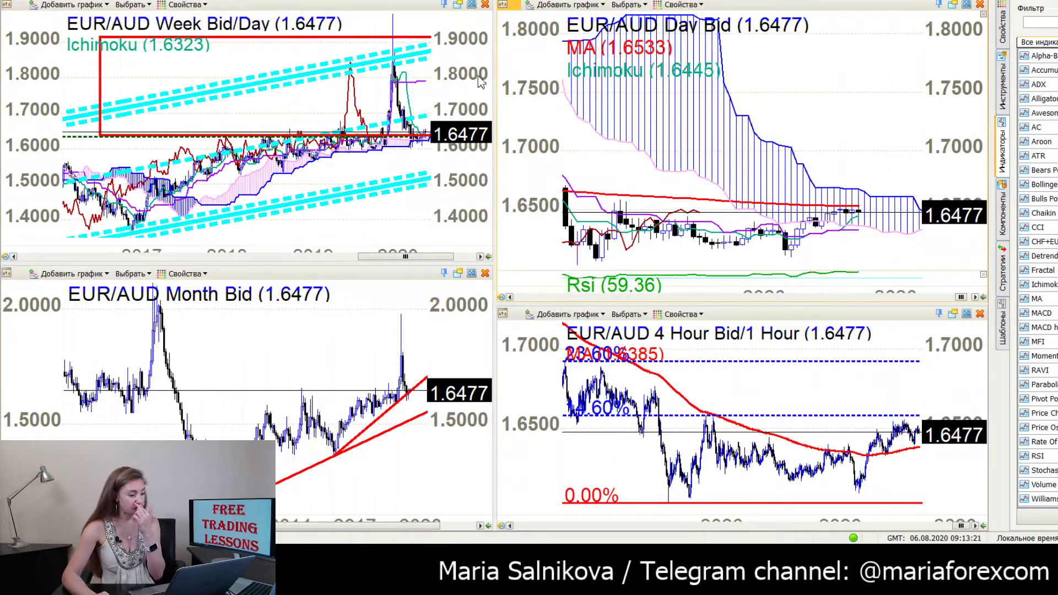
click(470, 6)
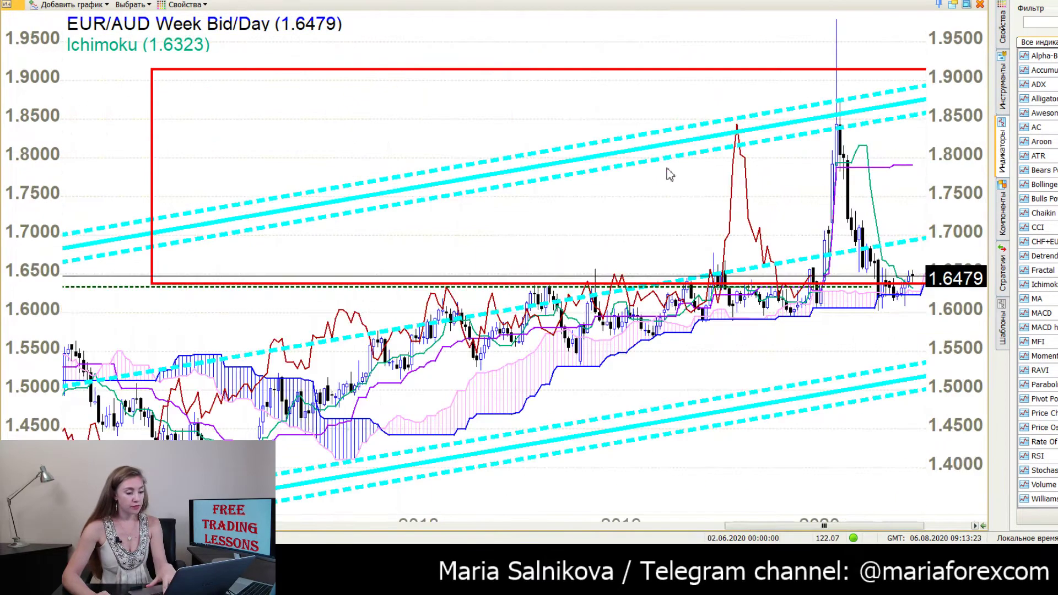
scroll(533, 323, down, 1)
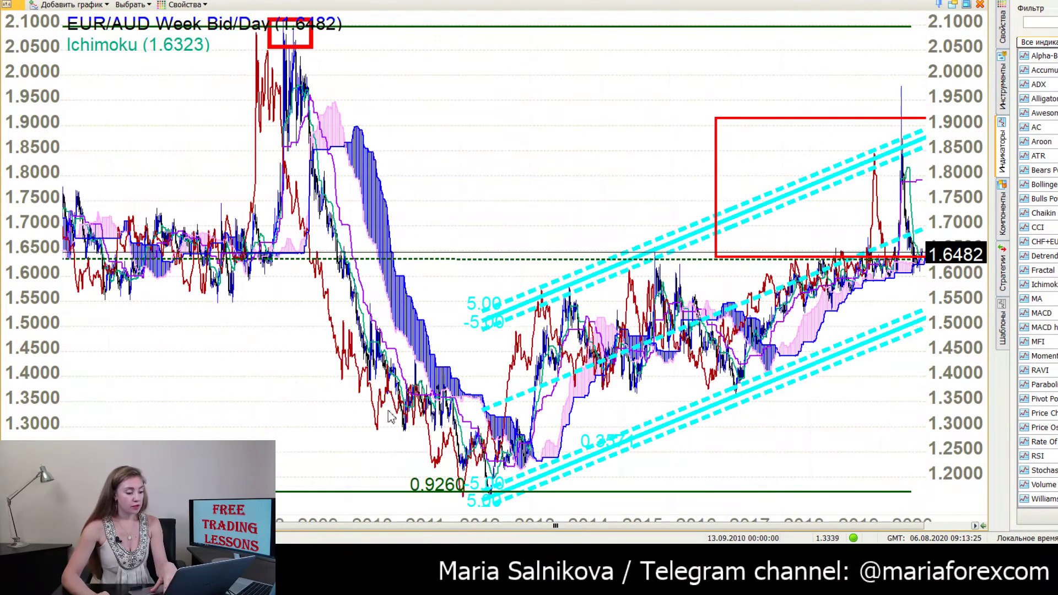
drag(520, 412, 478, 457)
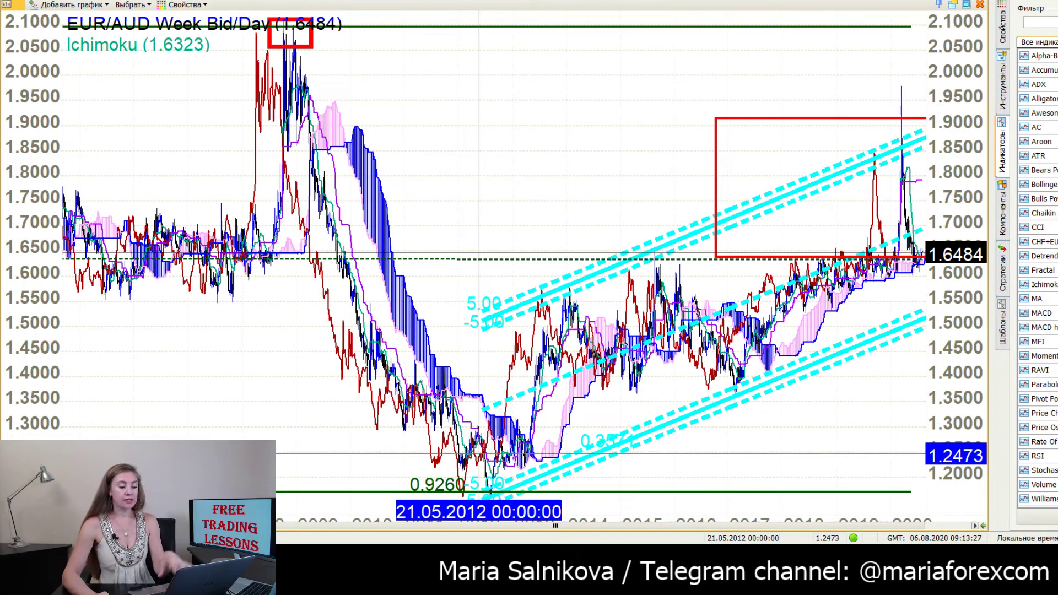
middle_click(481, 455)
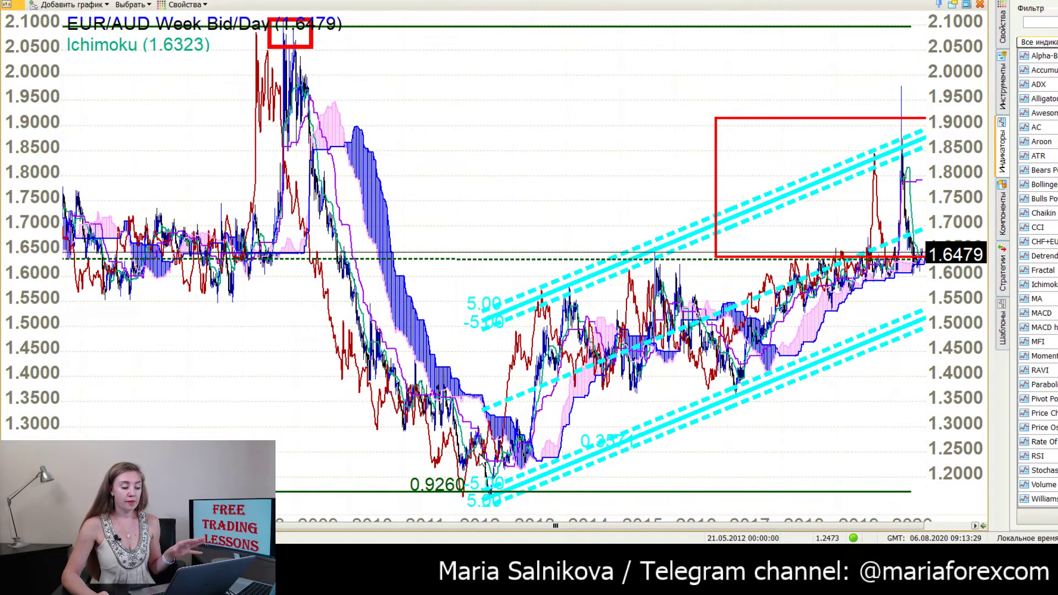
Remove the Ichimoku indicator from the EUR/AUD weekly chart and check the channel's upper boundary at the 2020 spike.
click(576, 400)
key(Delete)
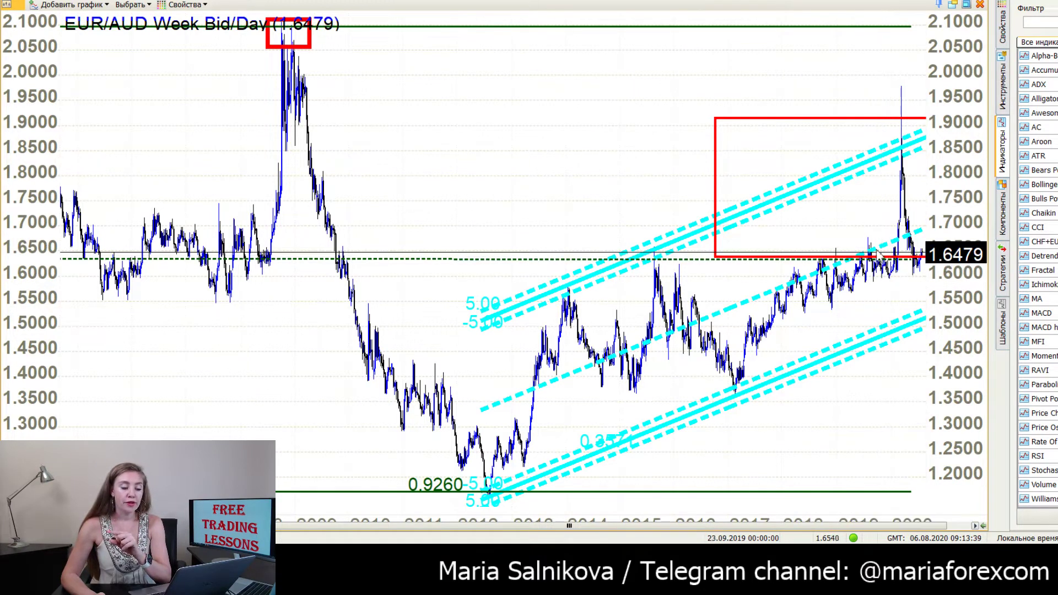
drag(876, 165, 914, 136)
middle_click(914, 136)
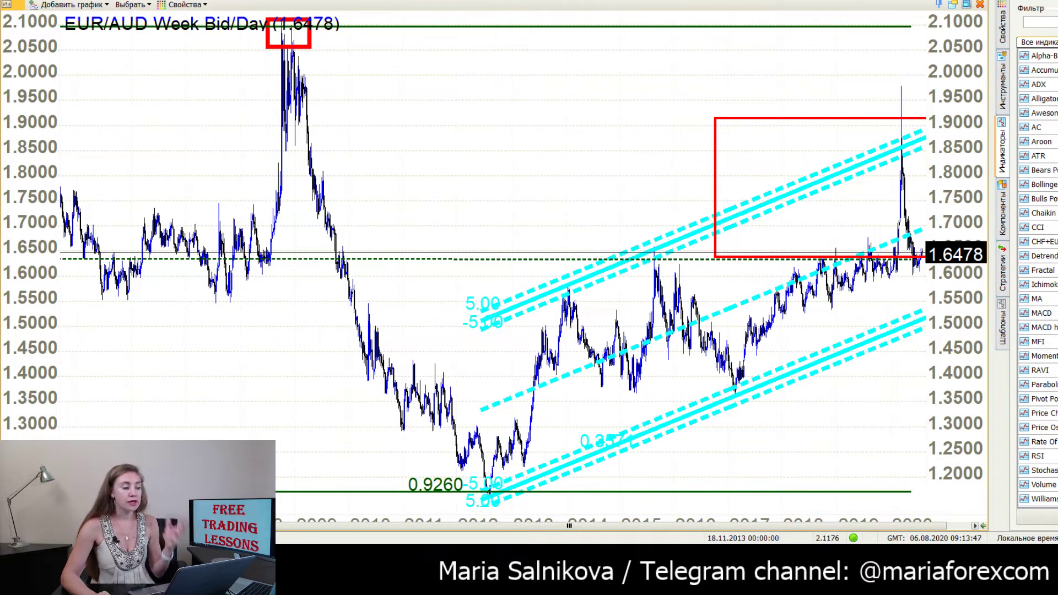
Return to the EUR/USD monthly chart and compare the channel's base at the 2020 low with its middle line.
click(76, 0)
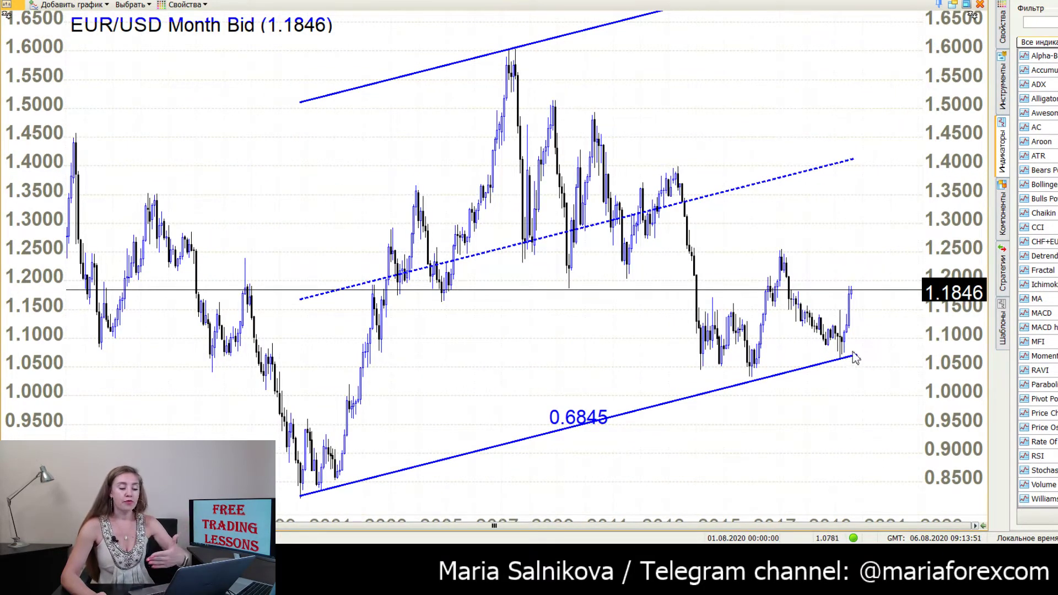
middle_click(844, 327)
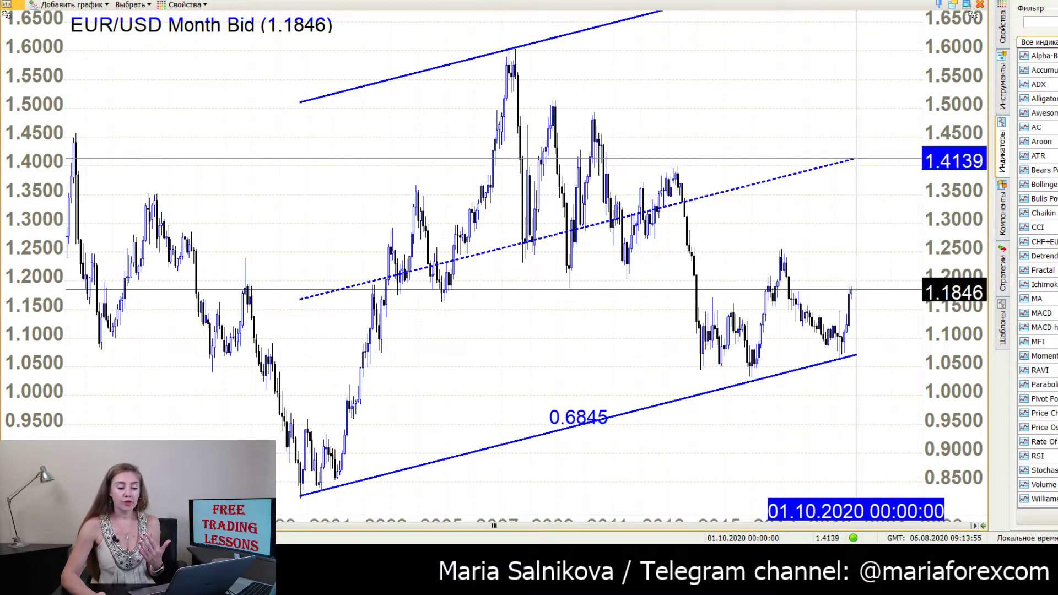
middle_click(855, 159)
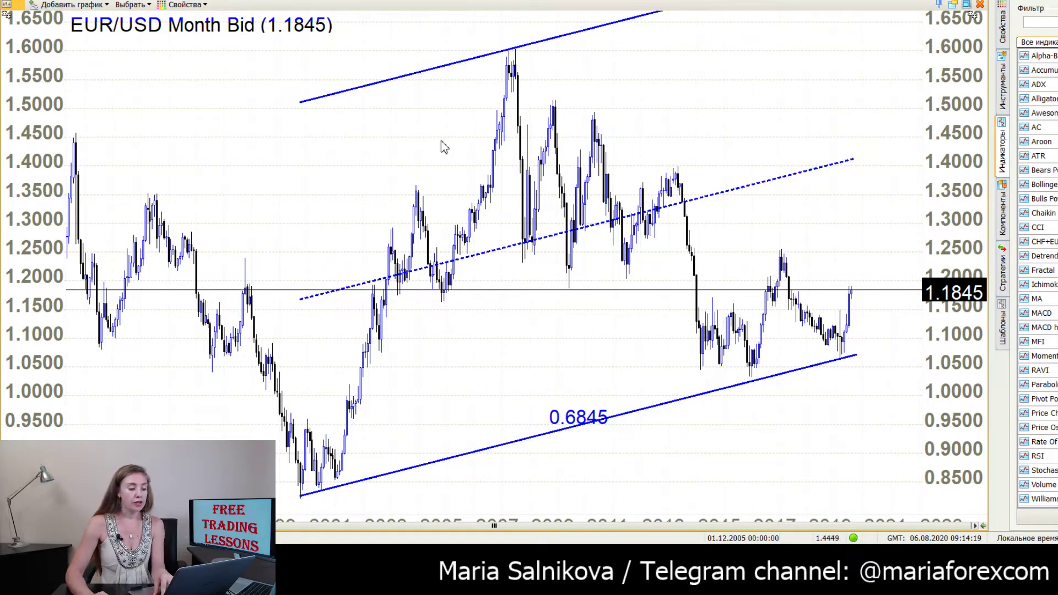
Draw a narrow descending channel about 0.0227 high from the 2008 peak along the 2011, 2014 and 2018 highs, and remove the ascending channel.
drag(431, 141, 943, 293)
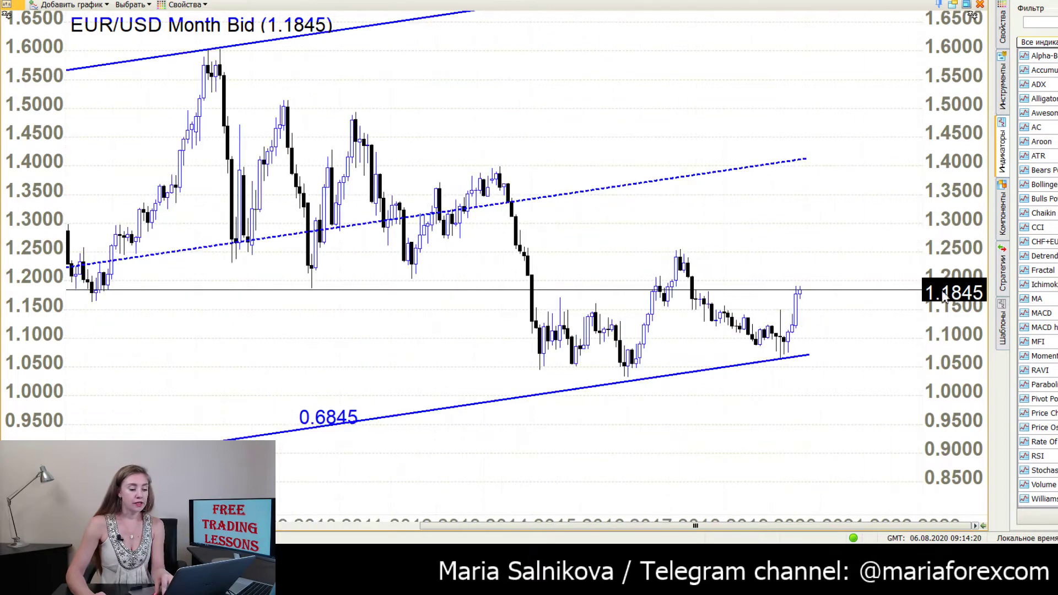
double_click(973, 369)
middle_click(206, 234)
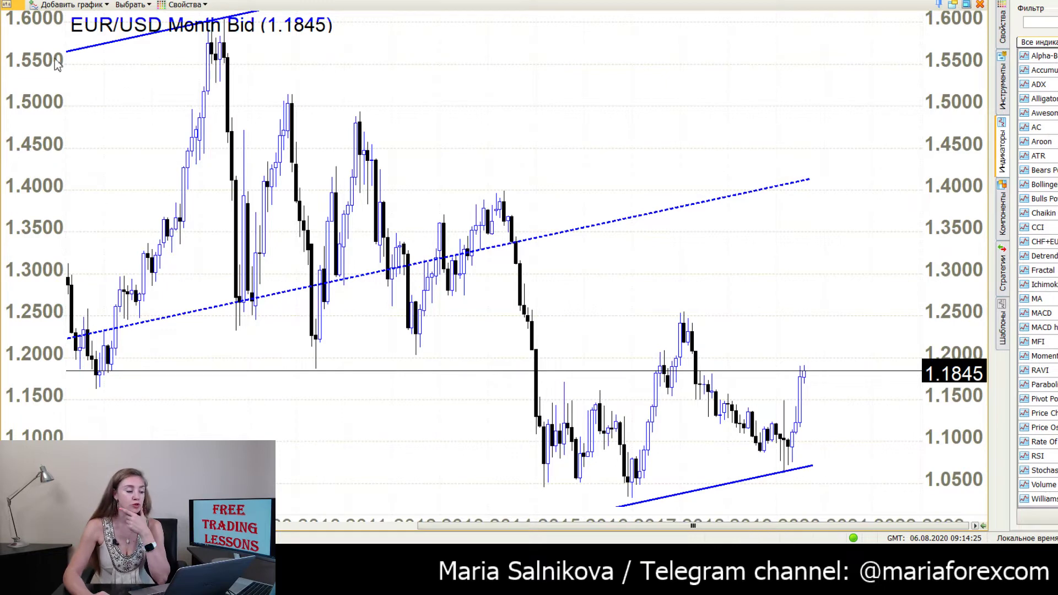
drag(40, 95, 46, 123)
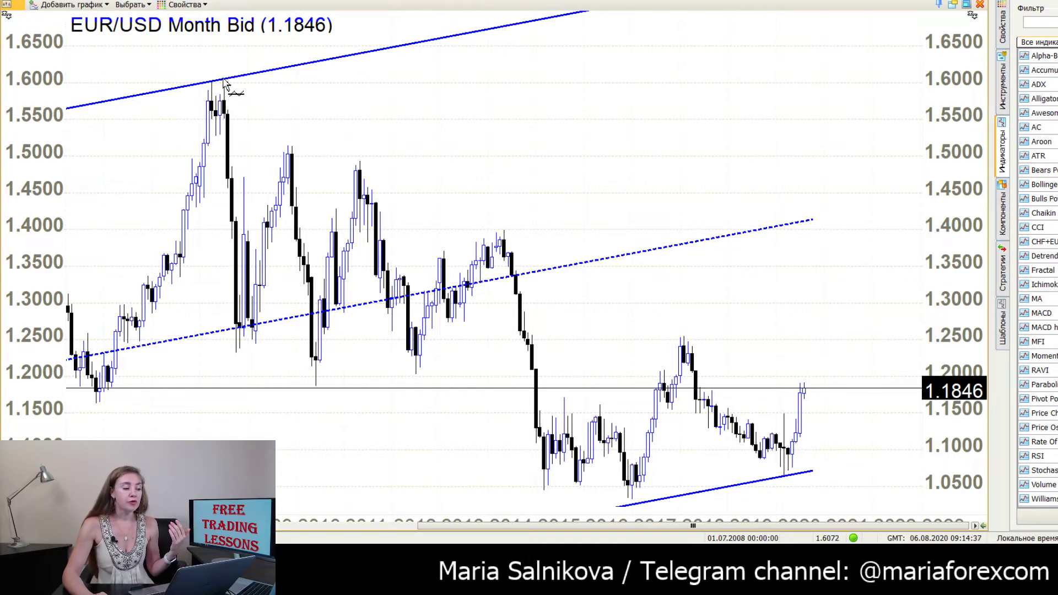
mouse_move(225, 79)
mouse_down()
mouse_move(292, 123)
mouse_move(441, 173)
mouse_move(432, 184)
mouse_move(373, 179)
mouse_move(362, 166)
mouse_move(809, 442)
mouse_up()
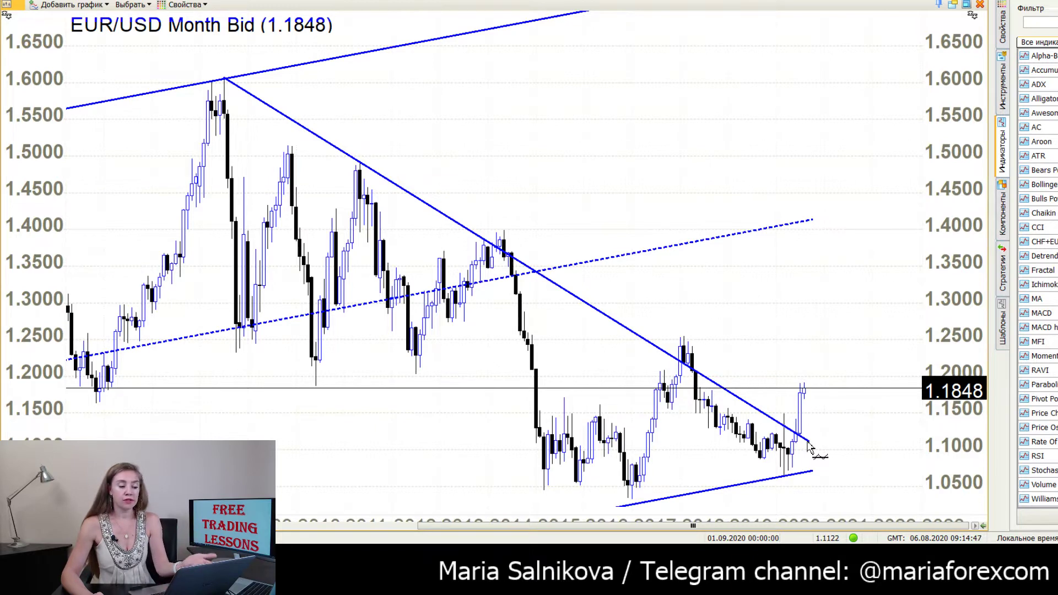
mouse_move(808, 443)
mouse_down()
mouse_move(575, 292)
mouse_move(534, 235)
mouse_move(512, 238)
mouse_move(472, 200)
mouse_move(755, 439)
mouse_move(805, 410)
mouse_move(846, 423)
mouse_move(843, 434)
mouse_up()
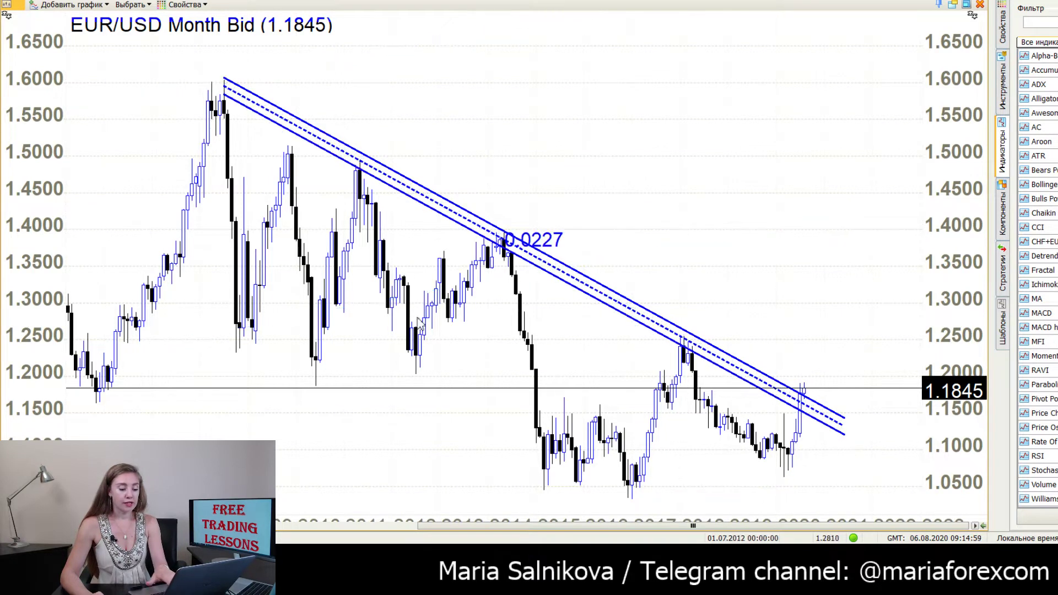
Delete the narrow descending channel and restore the automatic price scale.
drag(962, 401, 961, 434)
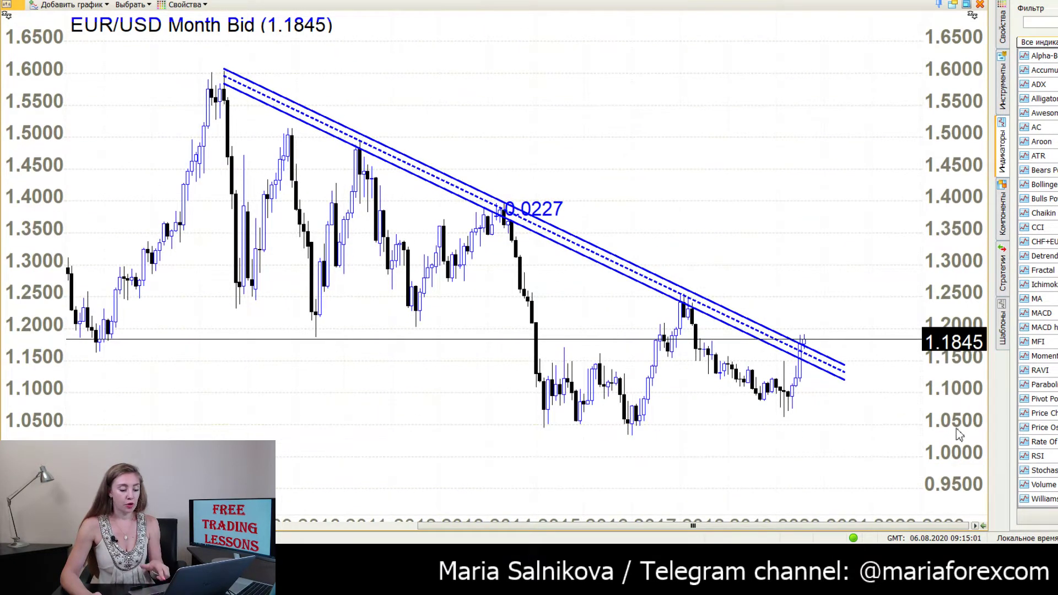
drag(509, 223, 500, 291)
key(Delete)
double_click(954, 454)
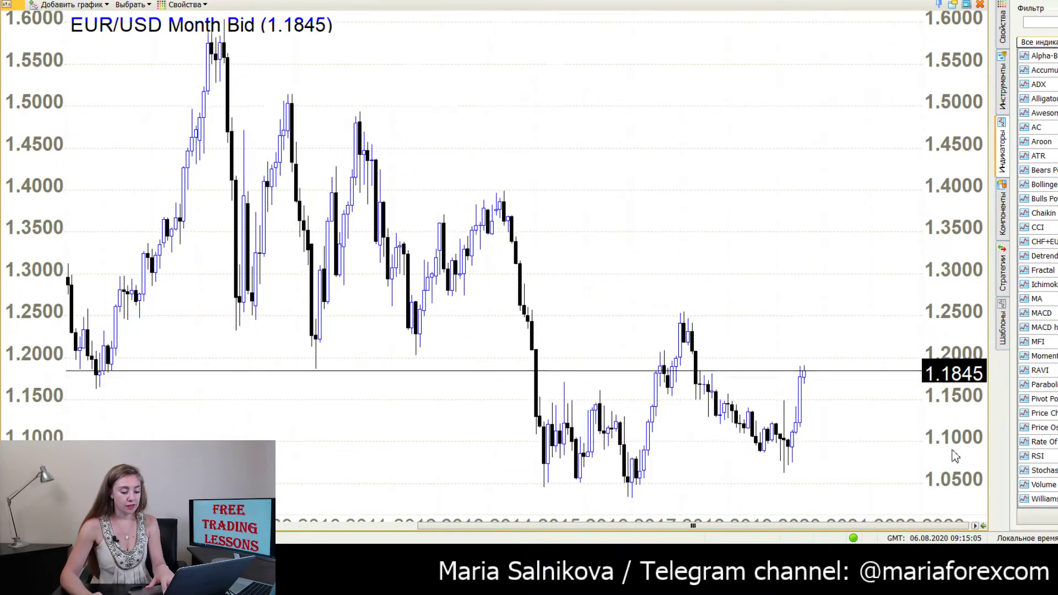
Draw a descending channel about 0.2813 high, its upper line from the 2008 peak through the 2014 and 2020 highs and its lower line across the 2015 lows.
scroll(891, 386, down, 3)
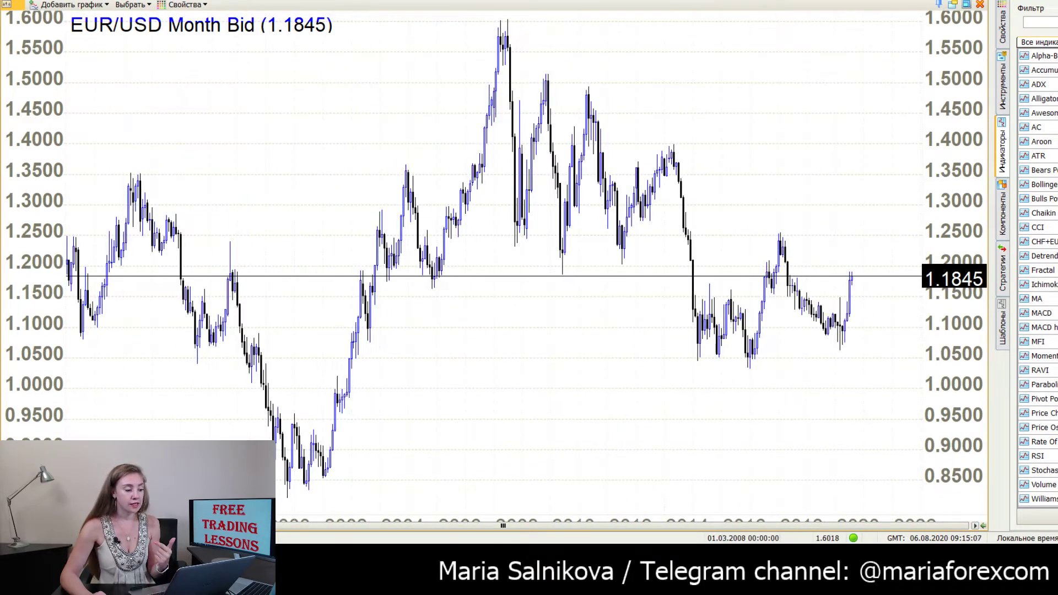
mouse_move(506, 22)
mouse_down()
mouse_move(755, 194)
mouse_move(902, 315)
mouse_up()
click(901, 312)
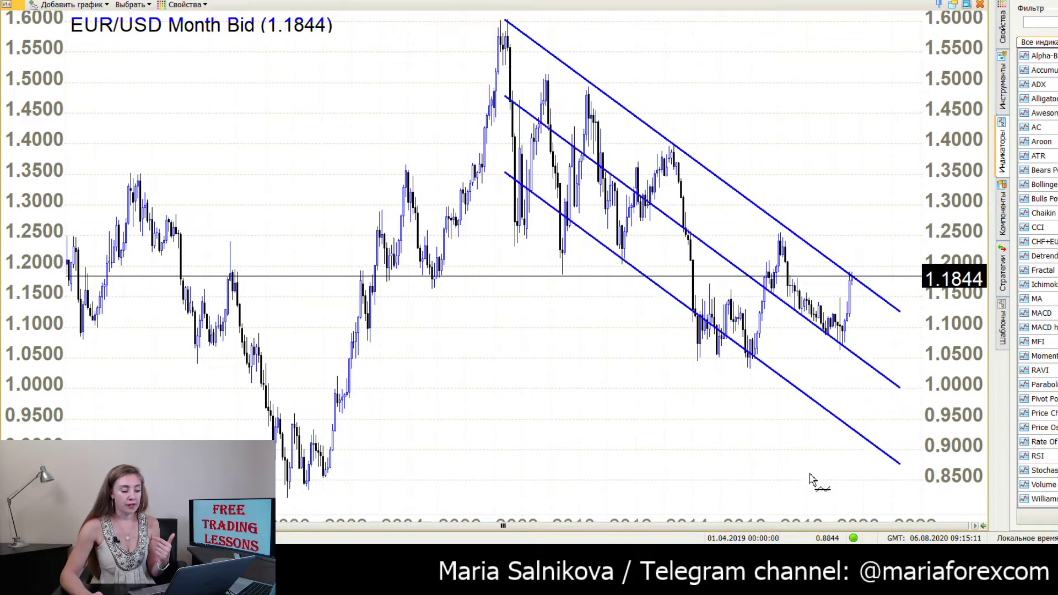
click(769, 484)
Check the channel's upper line at the 2008 and 2014 highs, and delete the channel.
middle_click(512, 27)
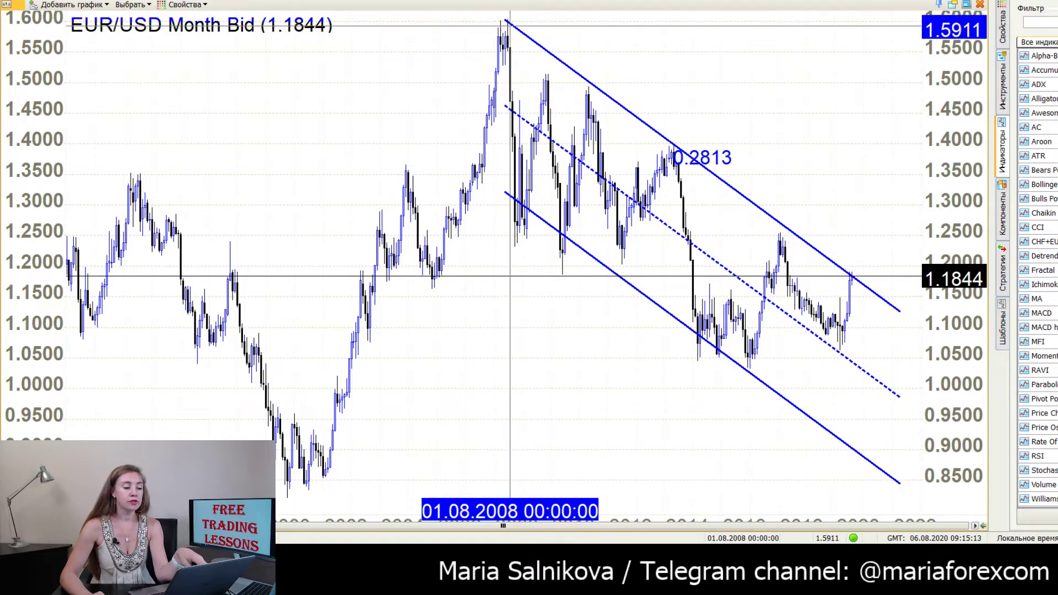
scroll(510, 25, up, 1)
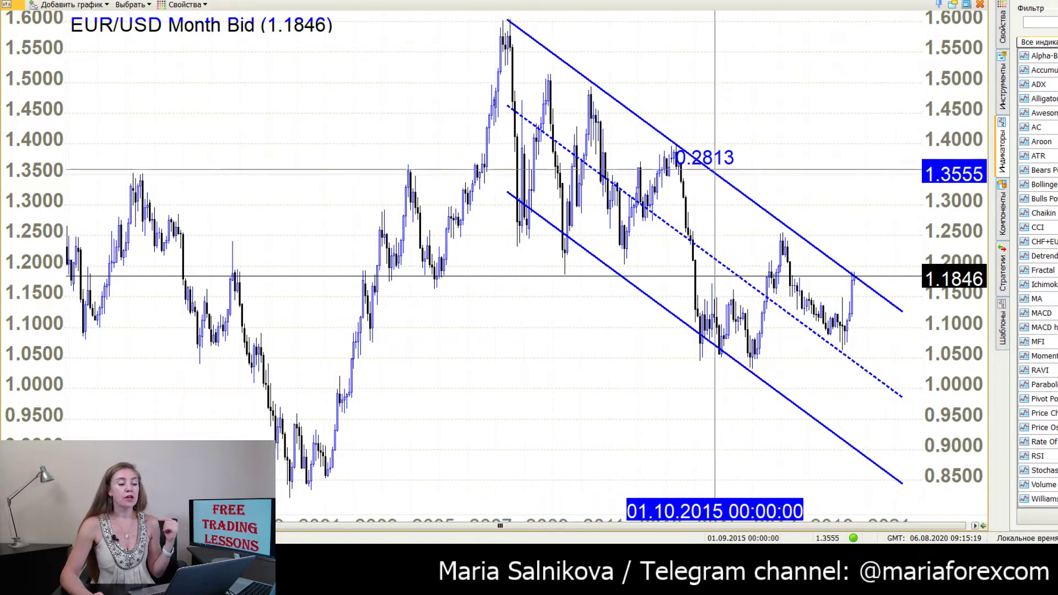
click(675, 145)
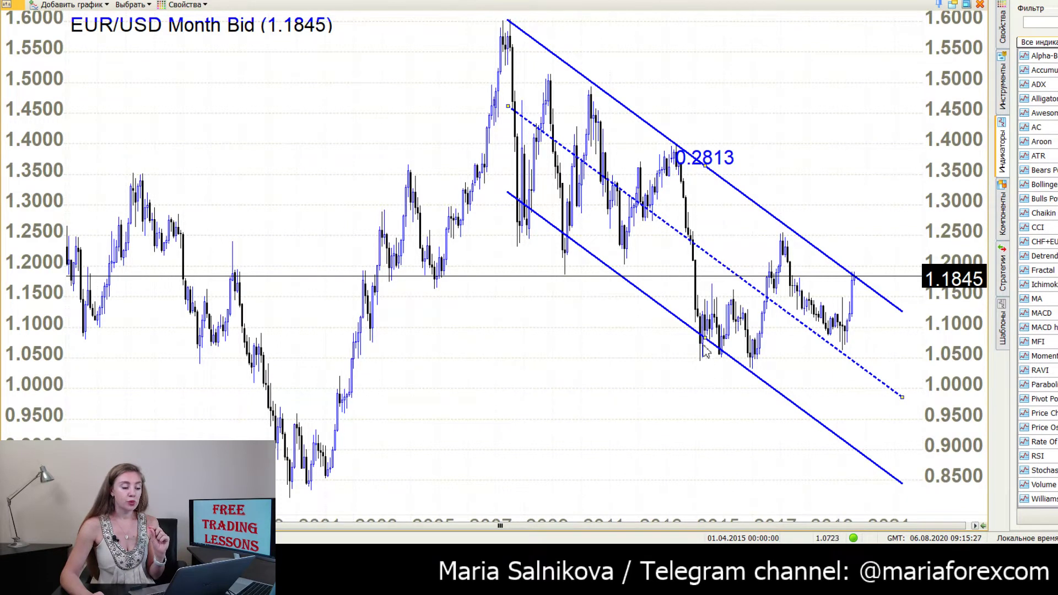
key(Delete)
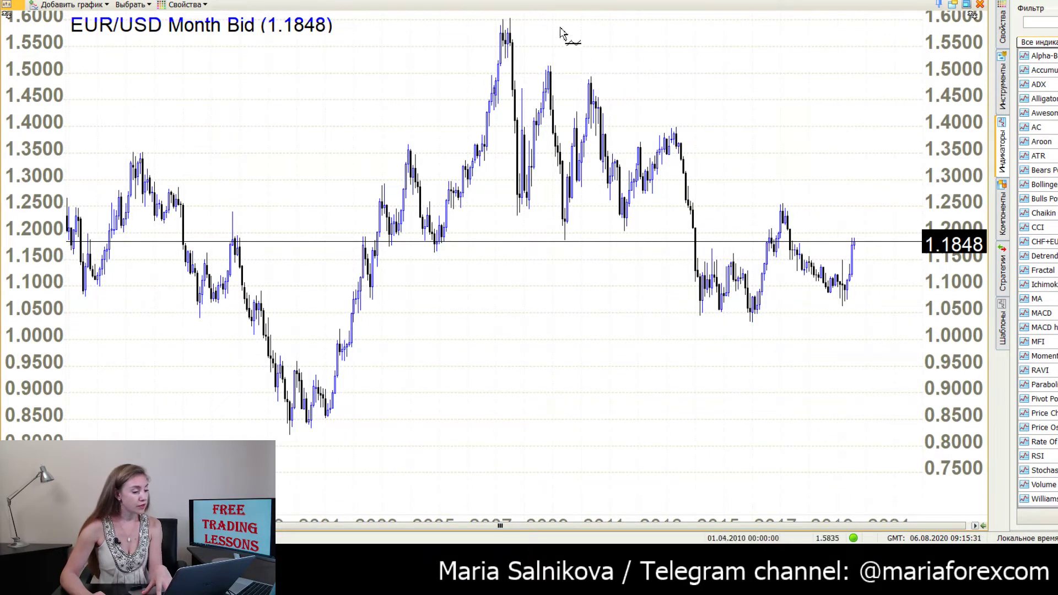
Draw a descending channel about 0.3422 high, its upper line from the 2008 peak along the 2014 and 2018 highs and its lower line at the 2010 low.
drag(508, 20, 821, 230)
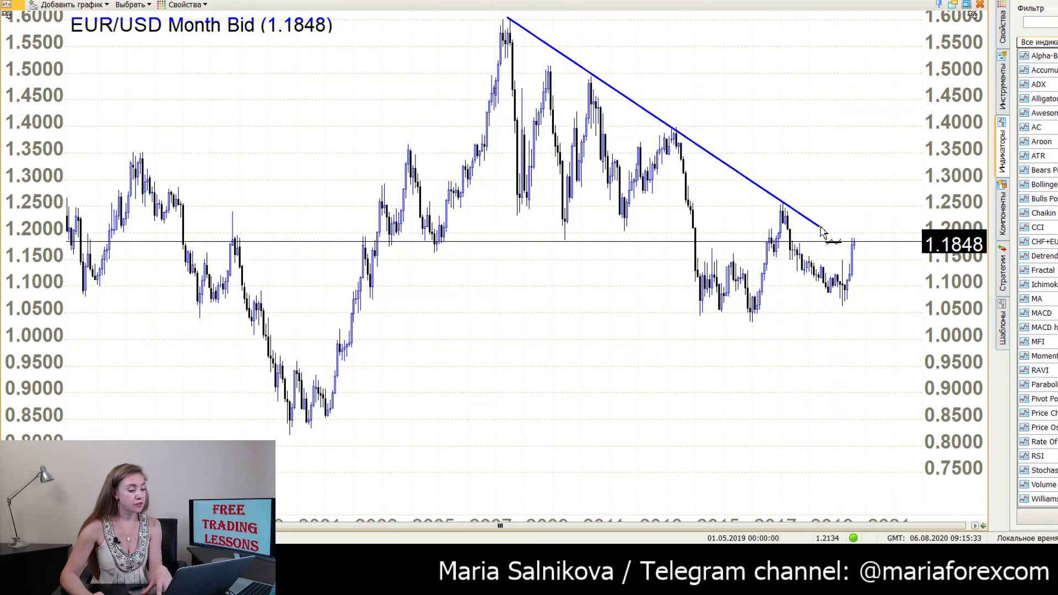
click(820, 227)
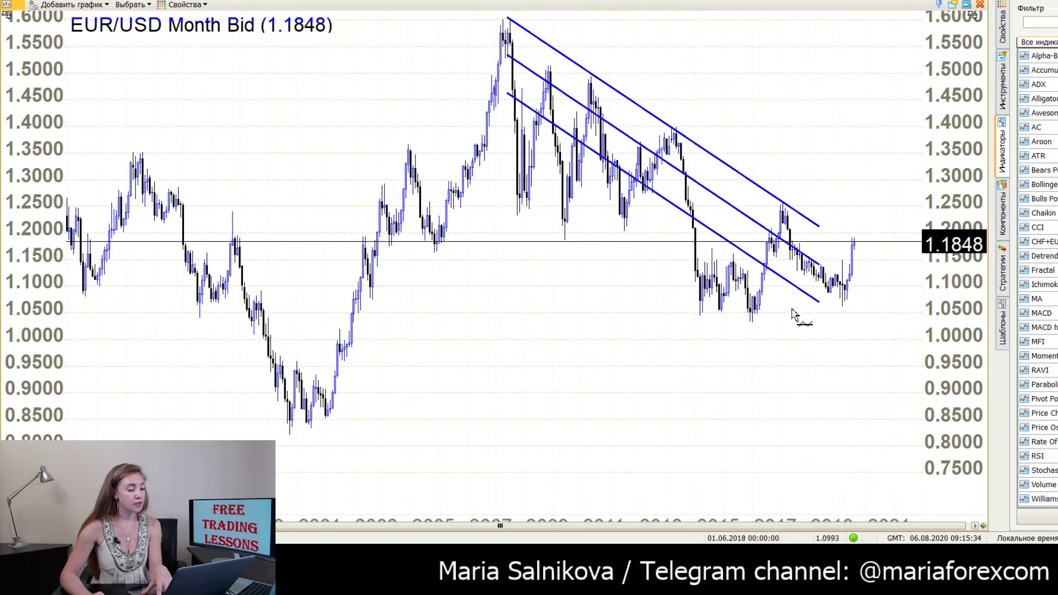
click(760, 409)
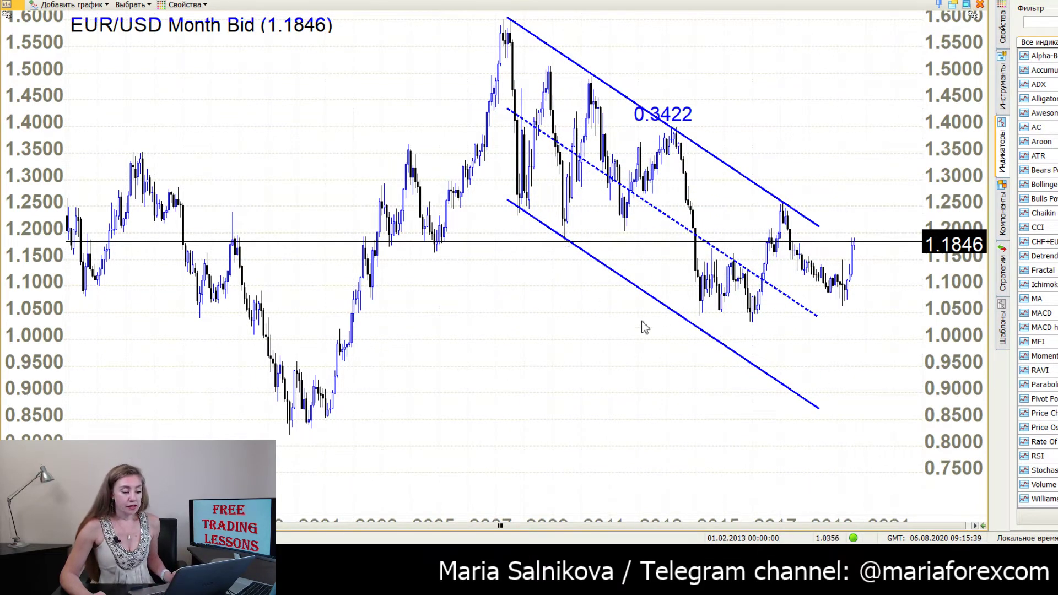
Select the descending channel about 0.3422 high on the monthly chart and delete it.
click(1004, 22)
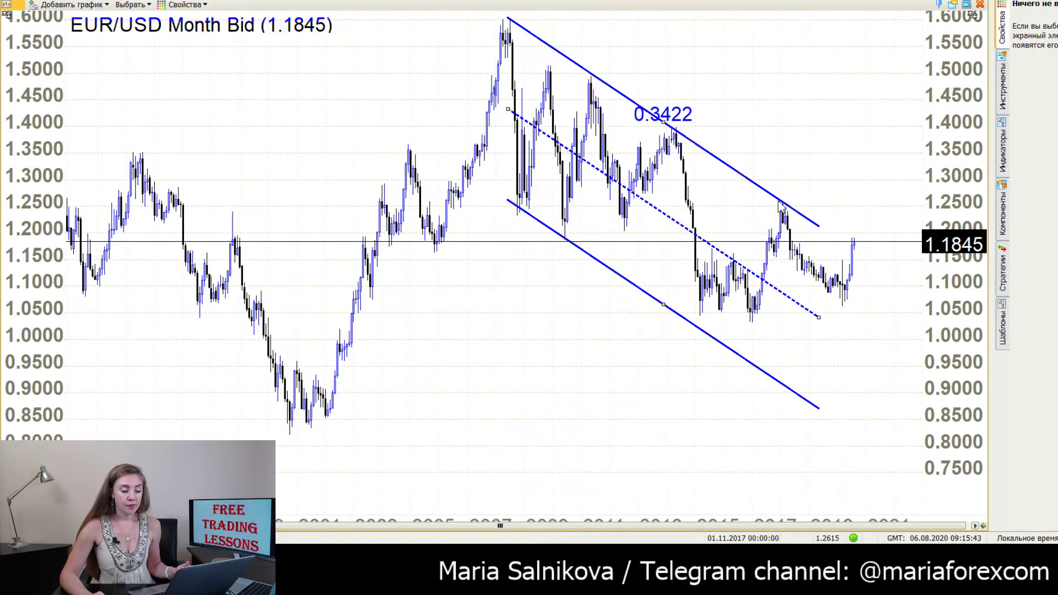
click(1002, 64)
click(999, 26)
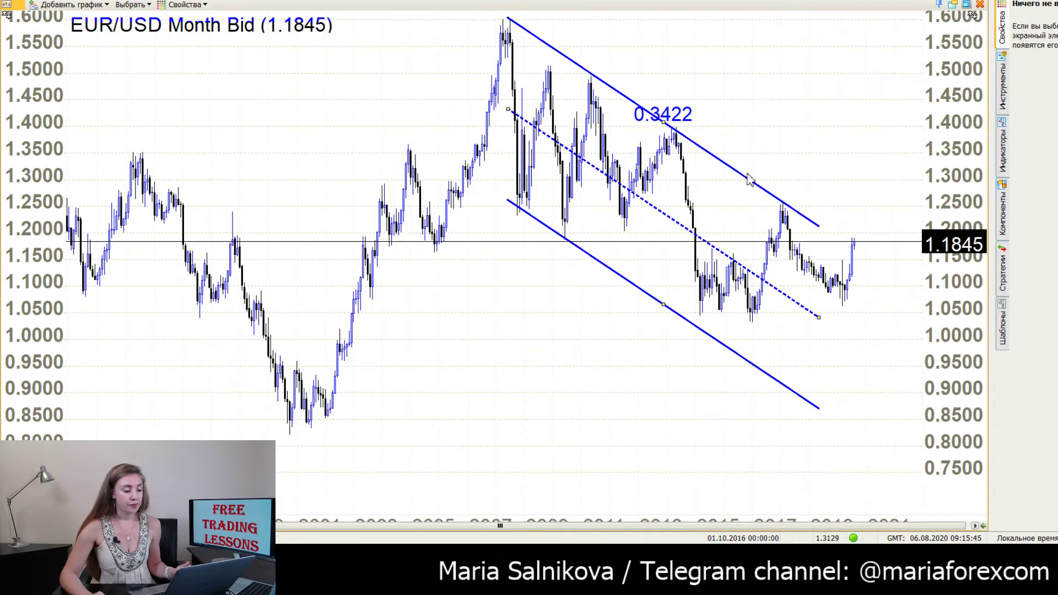
click(818, 316)
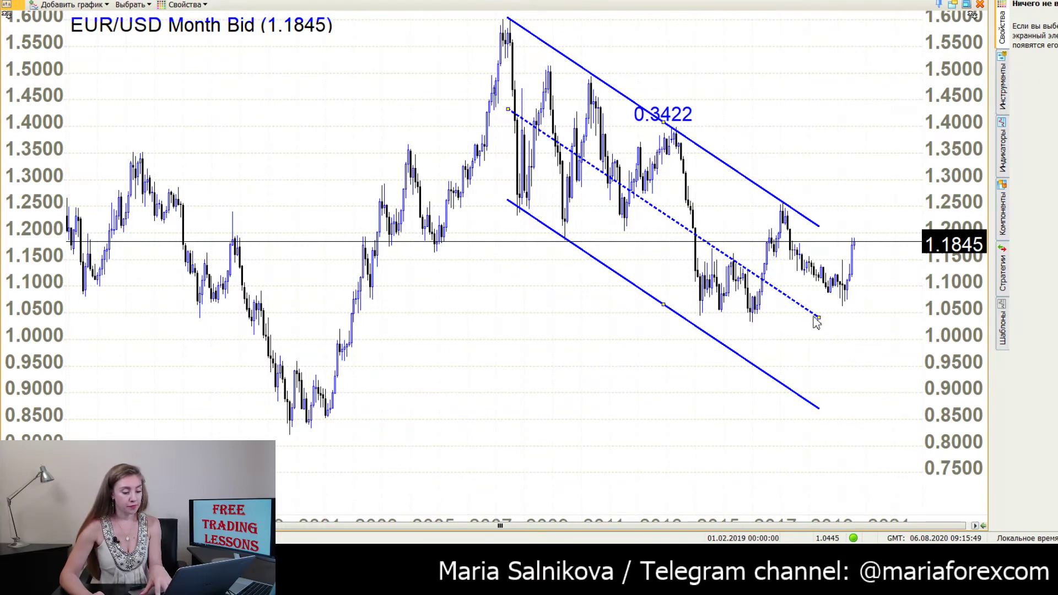
key(Delete)
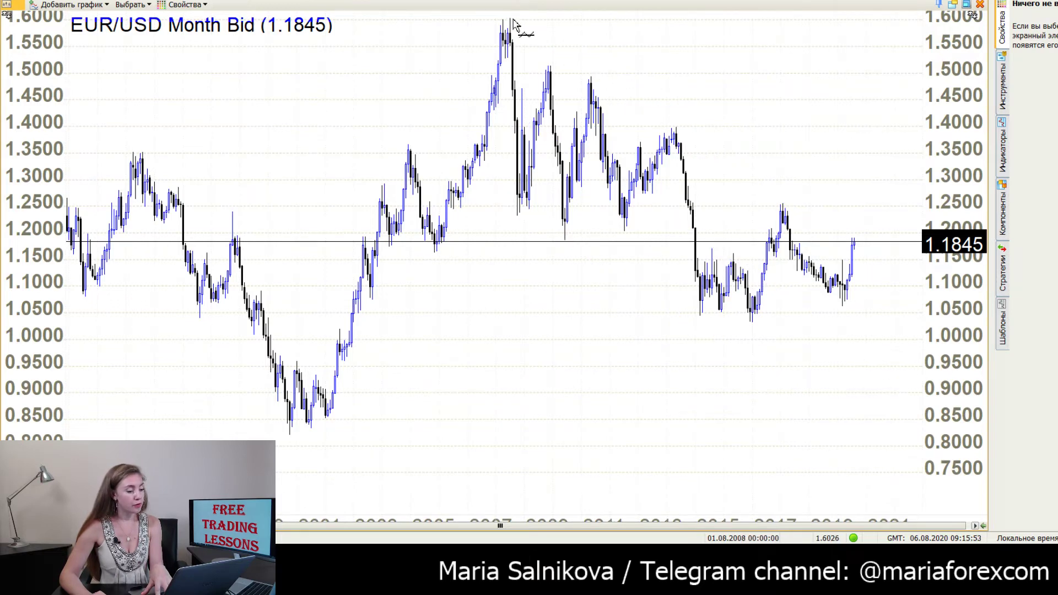
Draw a descending channel about 0.3556 high, its upper line from the 2008 peak through the 2014 and 2020 highs, and restore the automatic price scale.
mouse_move(508, 18)
mouse_down()
mouse_move(925, 307)
mouse_move(886, 265)
mouse_up()
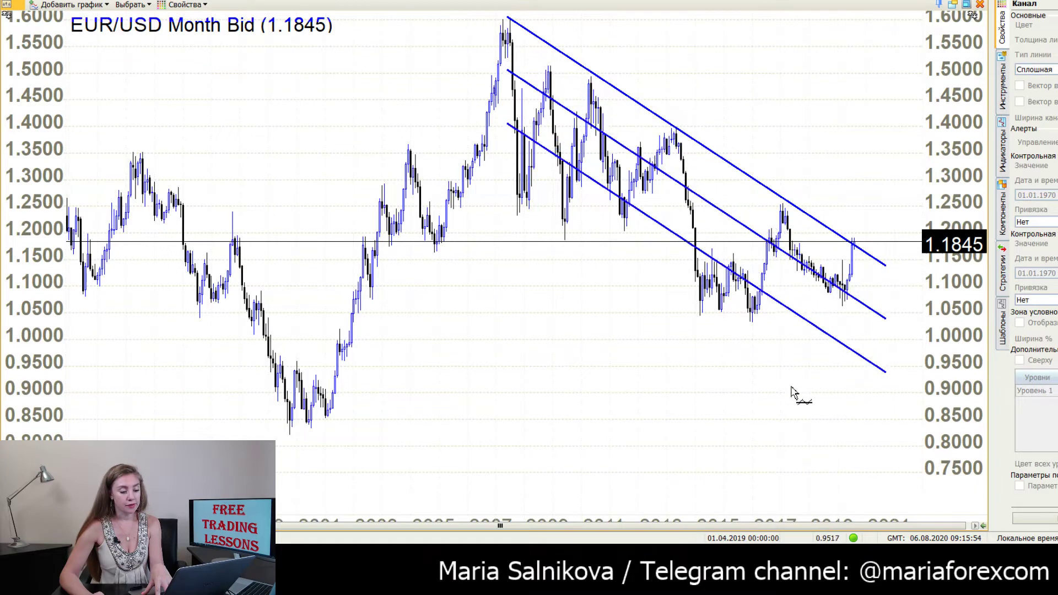
click(770, 453)
scroll(931, 322, down, 1)
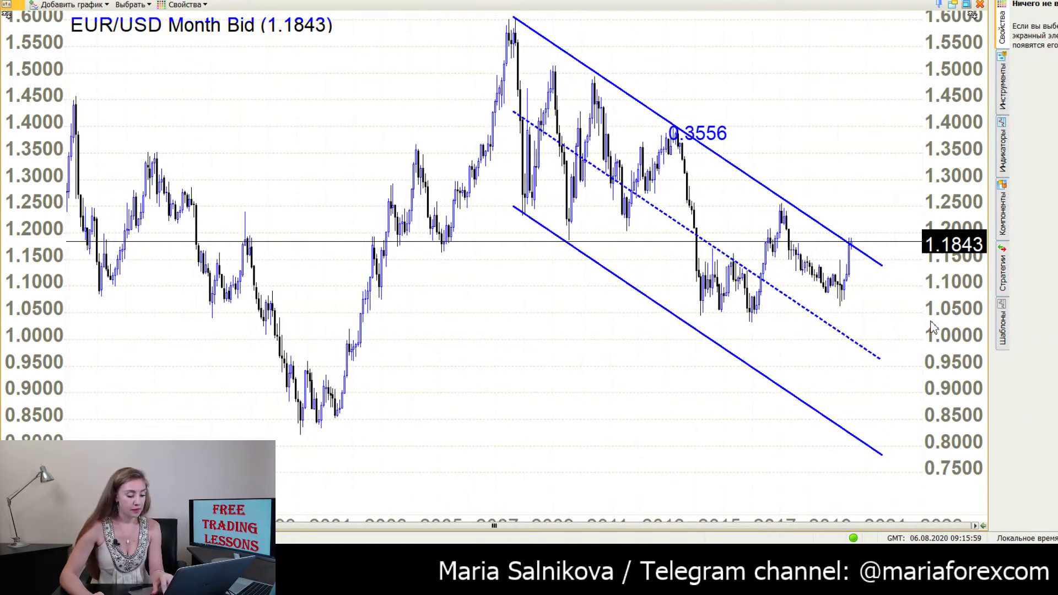
double_click(931, 322)
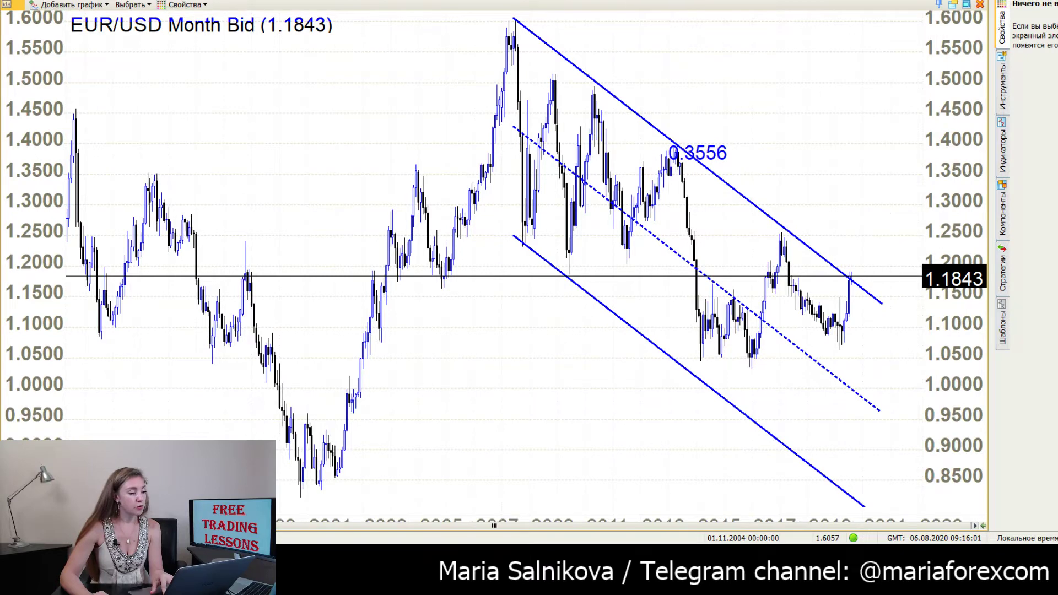
Draw an ascending channel about 0.5110 high in place of the descending one, its lower line from the 2000 low to the 2020 low.
click(301, 496)
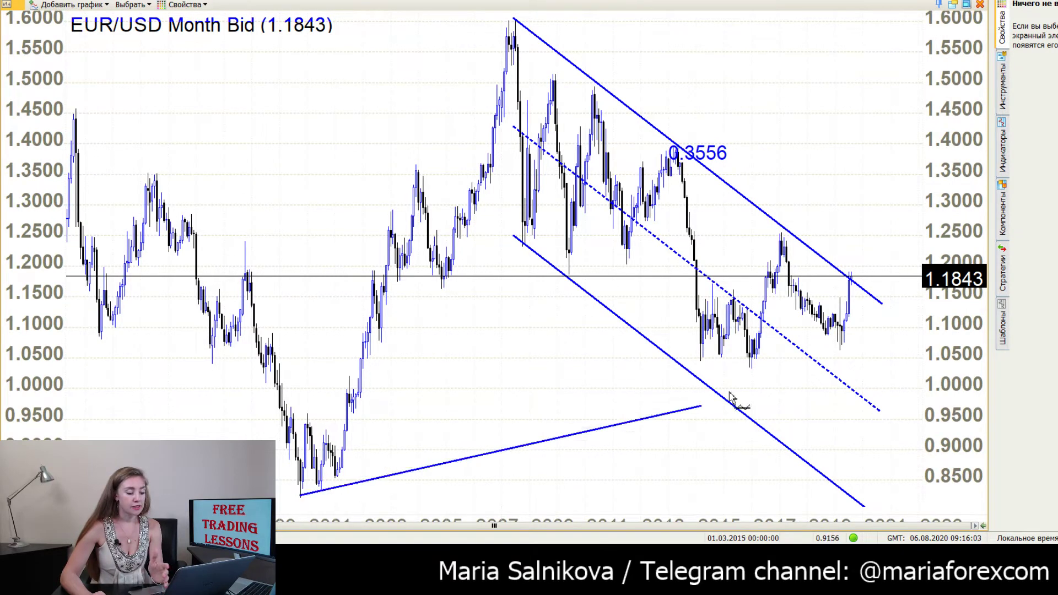
click(863, 344)
click(773, 53)
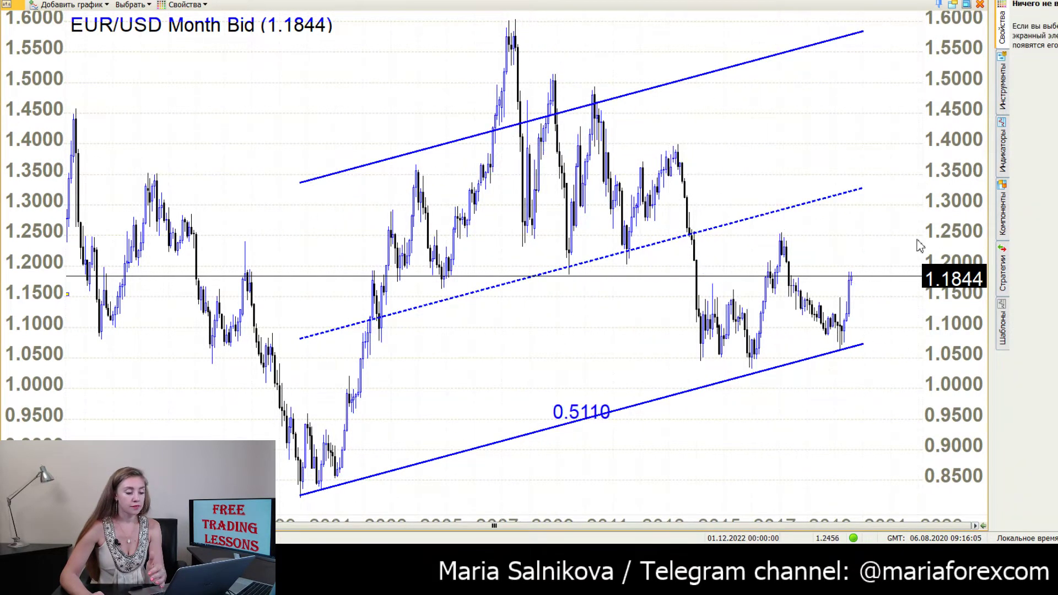
Replace the ascending channel with a descending one about 0.3047 high, from the 2008 peak through the 2014 and 2020 highs, its lower line at the 2015 low.
scroll(683, 195, up, 1)
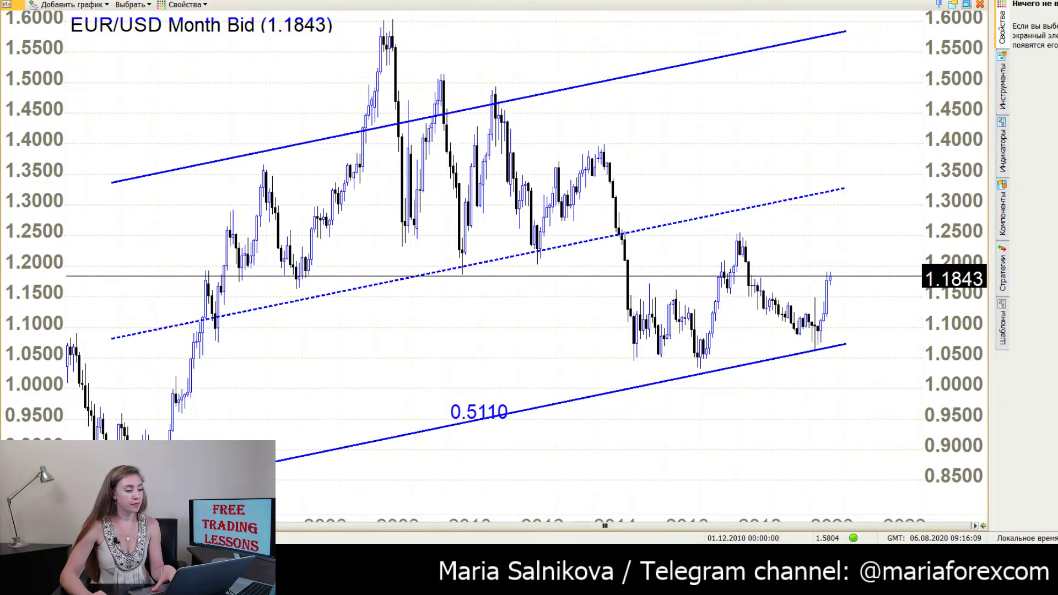
click(389, 21)
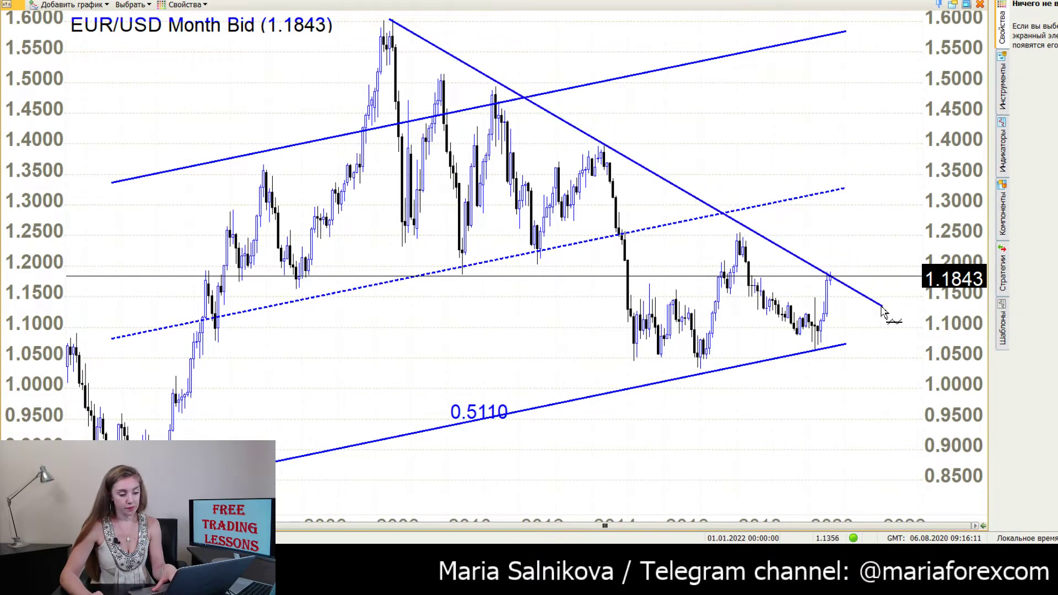
click(882, 306)
click(798, 492)
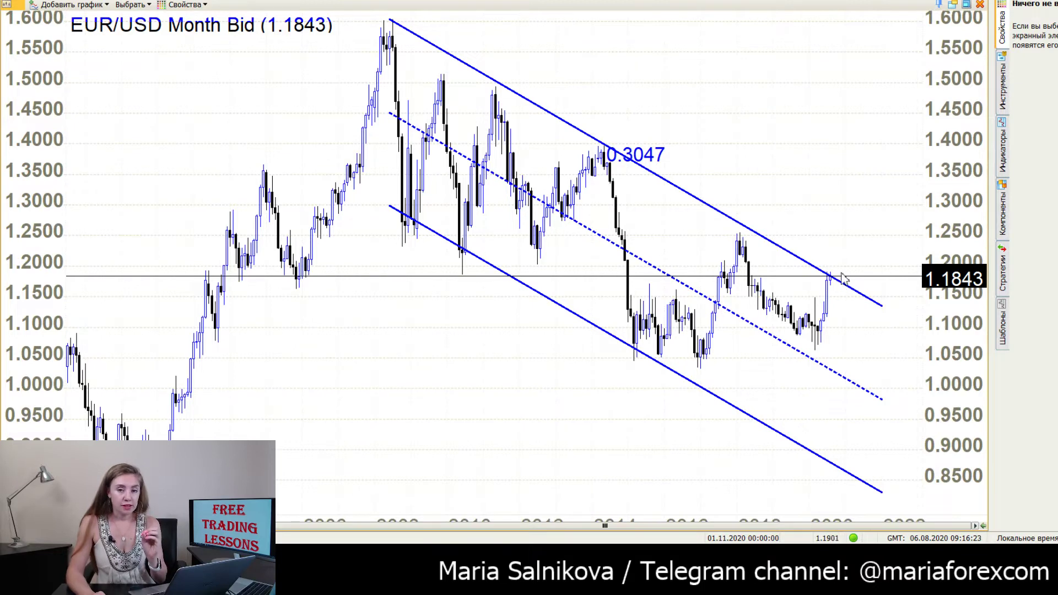
Check with the crosshair where the 2020 price meets the descending channel's upper line.
drag(829, 276, 827, 273)
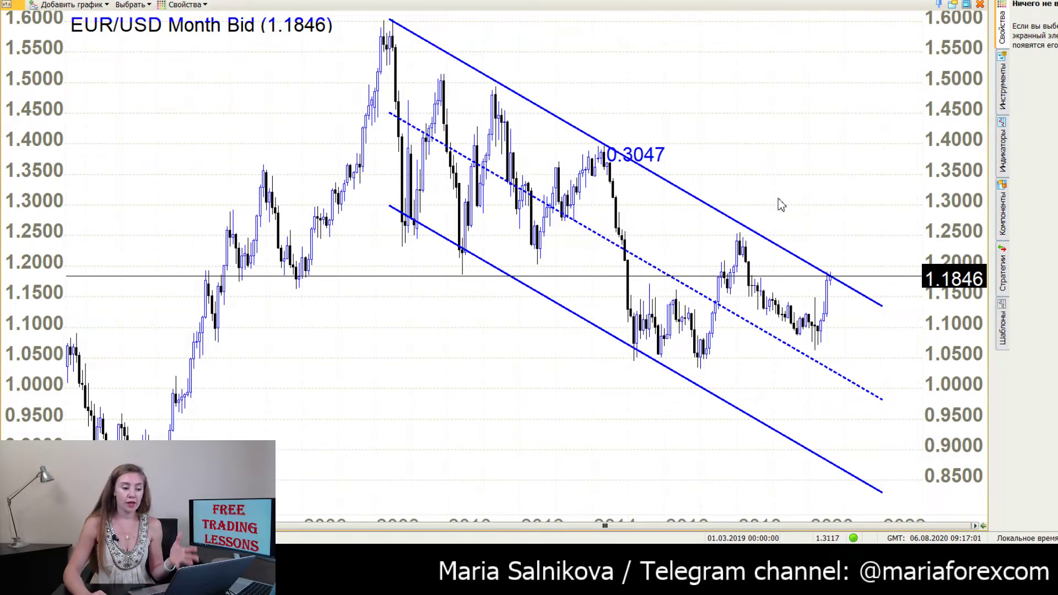
middle_click(835, 276)
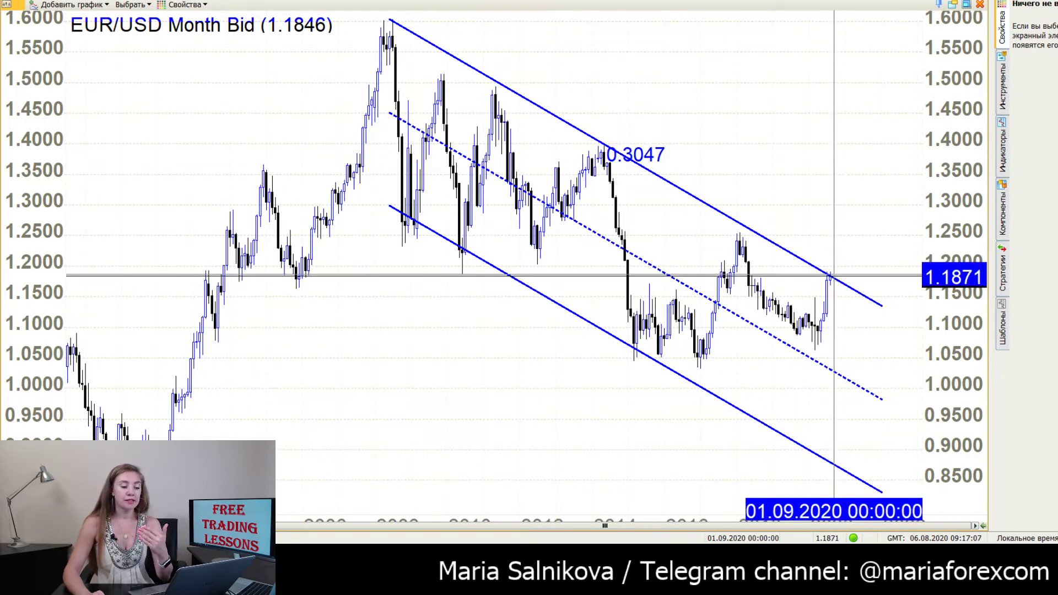
middle_click(833, 274)
middle_click(832, 274)
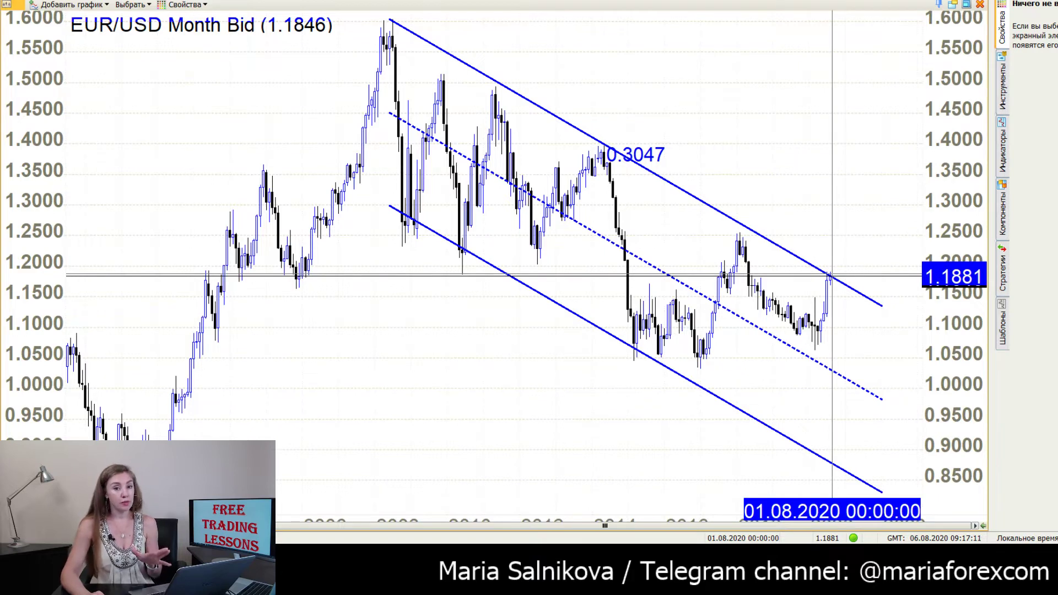
middle_click(853, 215)
Mark the 1.4000 level with a thin red rectangle from 2018 to 2022, and delete the descending channel.
scroll(854, 215, down, 2)
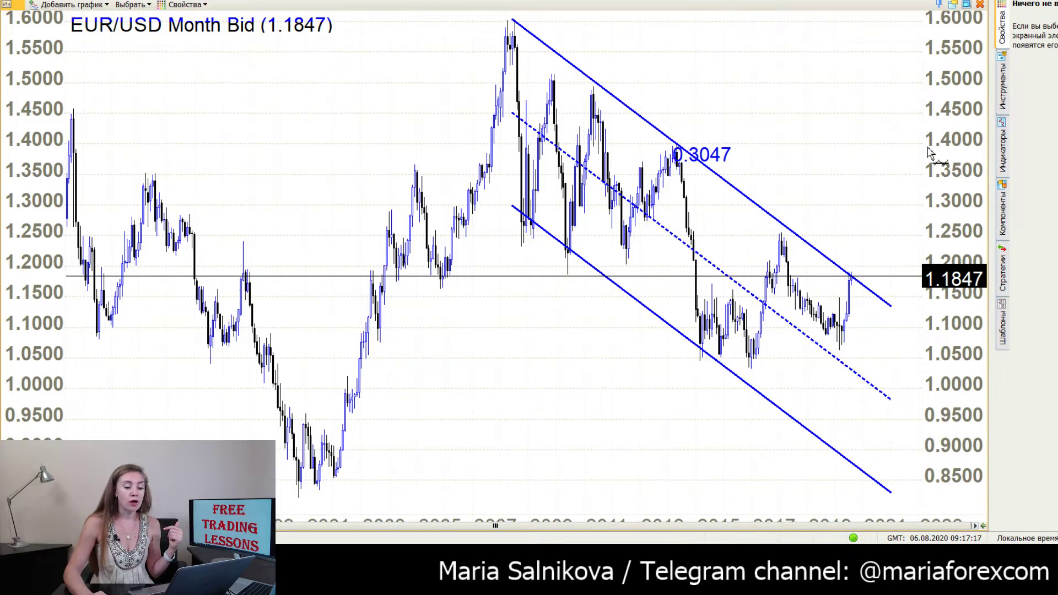
drag(905, 142, 792, 142)
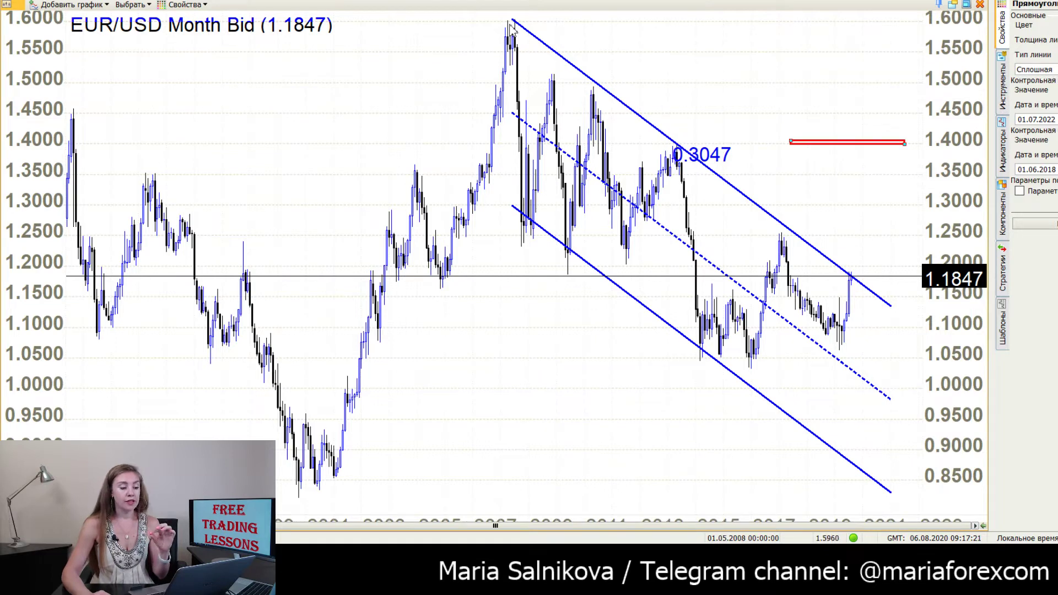
key(Delete)
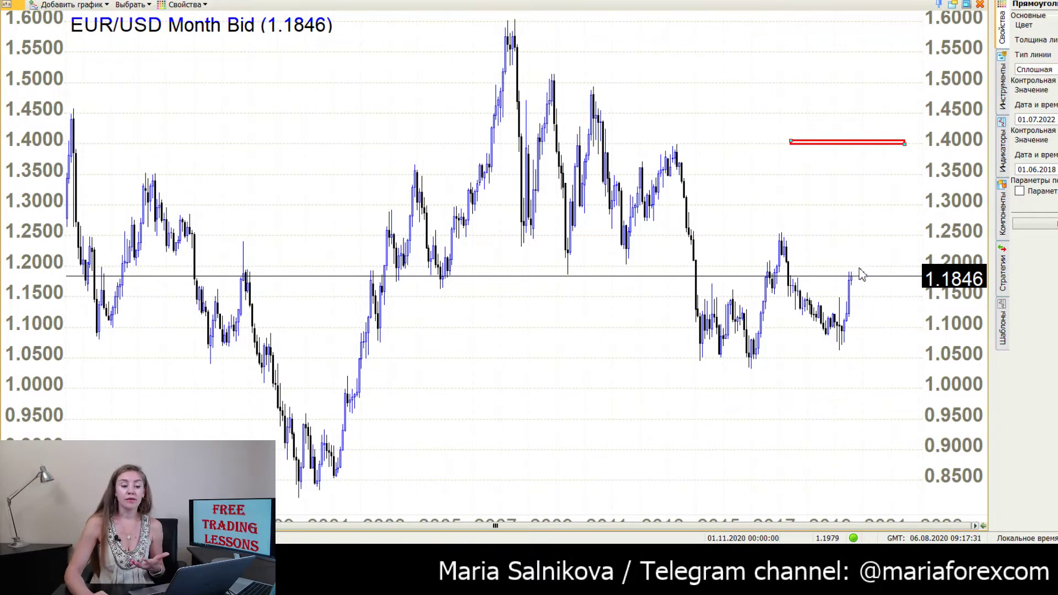
Draw a red descending trend line from the May 2008 peak through the 2014 and 2020 highs, ending in March 2022.
drag(857, 266, 866, 193)
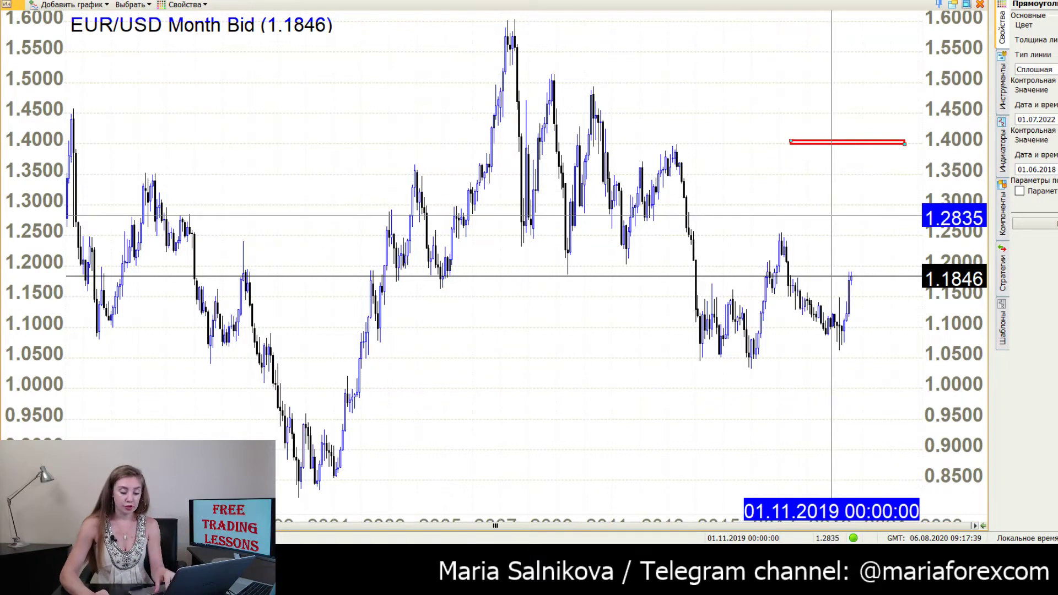
middle_click(832, 222)
scroll(833, 228, up, 2)
scroll(836, 235, up, 1)
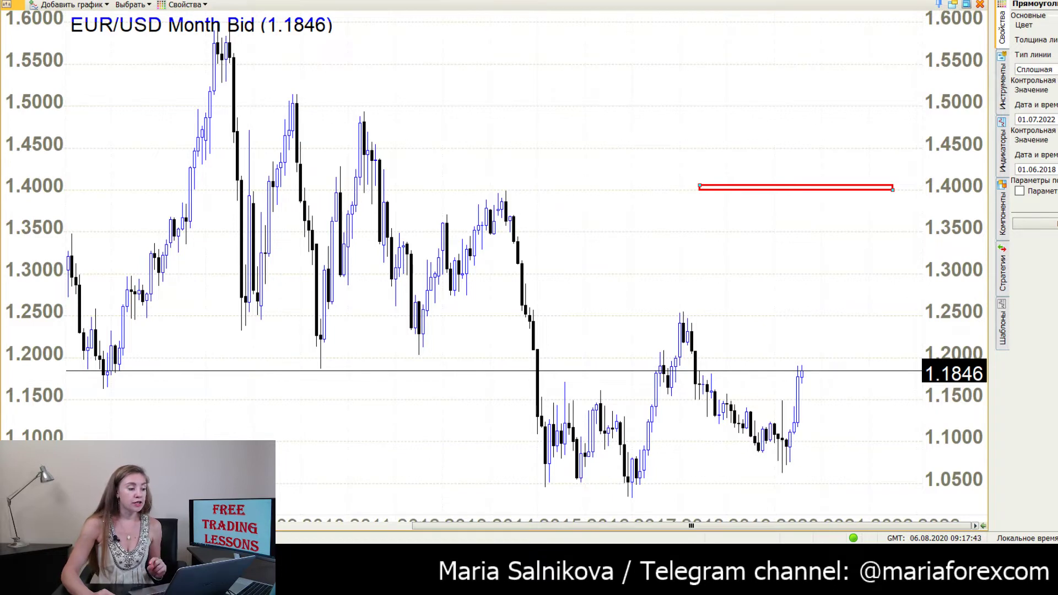
mouse_move(224, 24)
mouse_down()
mouse_move(888, 427)
mouse_move(877, 408)
mouse_up()
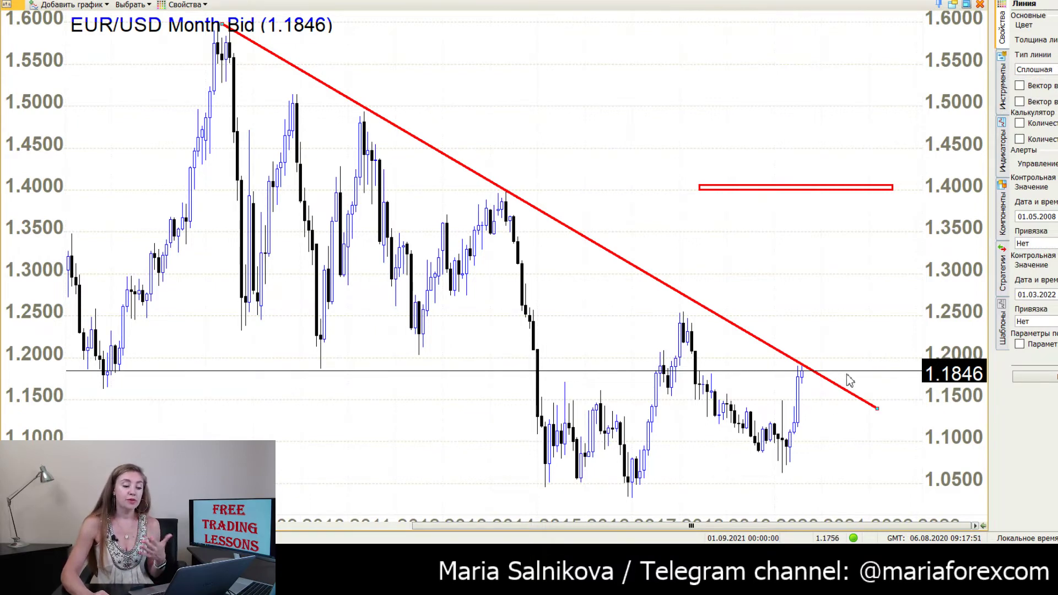
Return to the multi-chart layout and make the daily EUR/USD chart active.
click(967, 5)
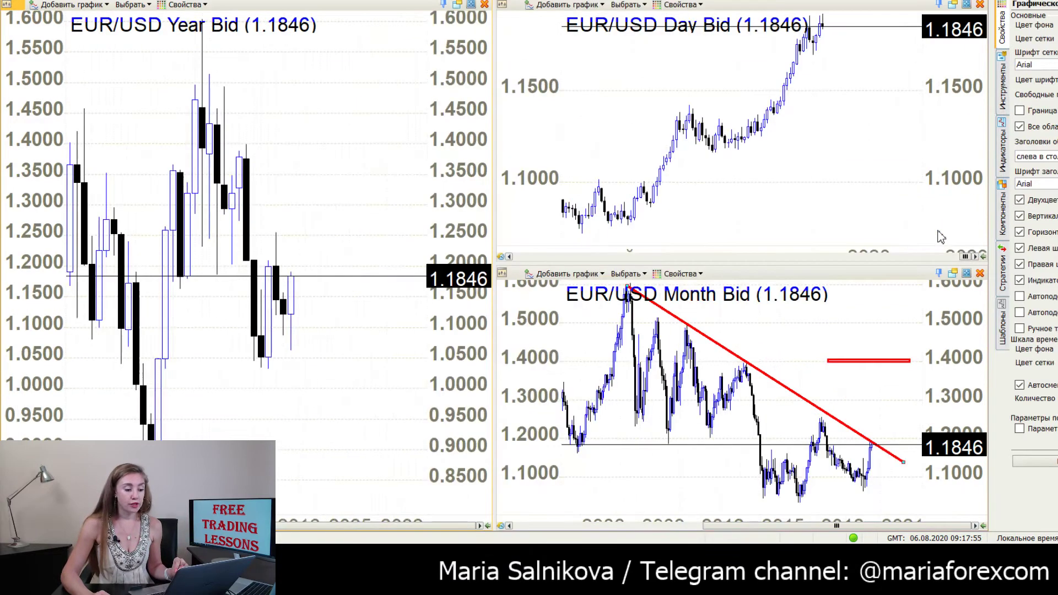
click(904, 80)
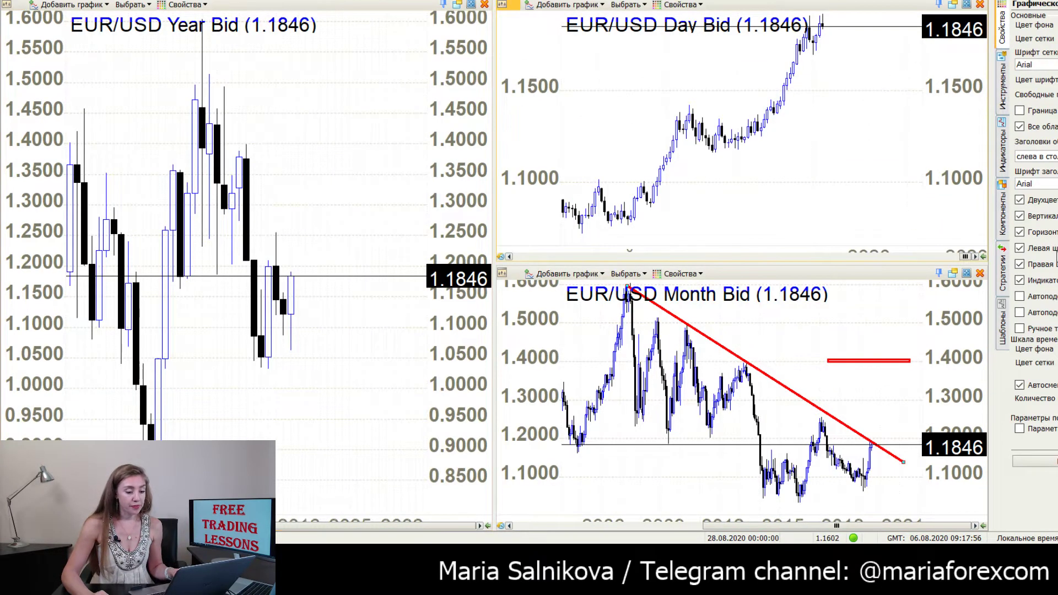
click(231, 203)
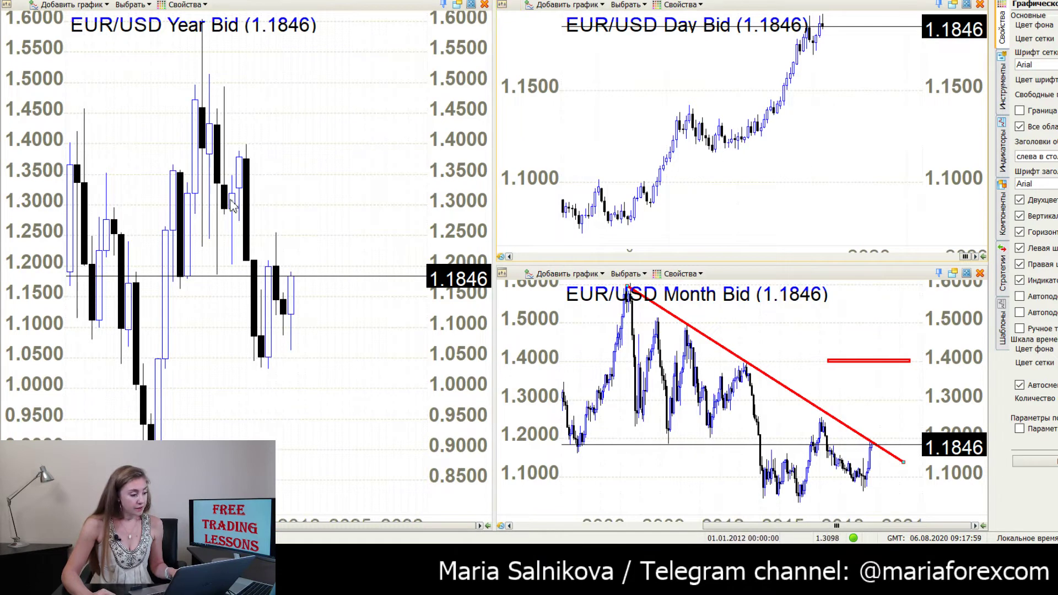
click(232, 204)
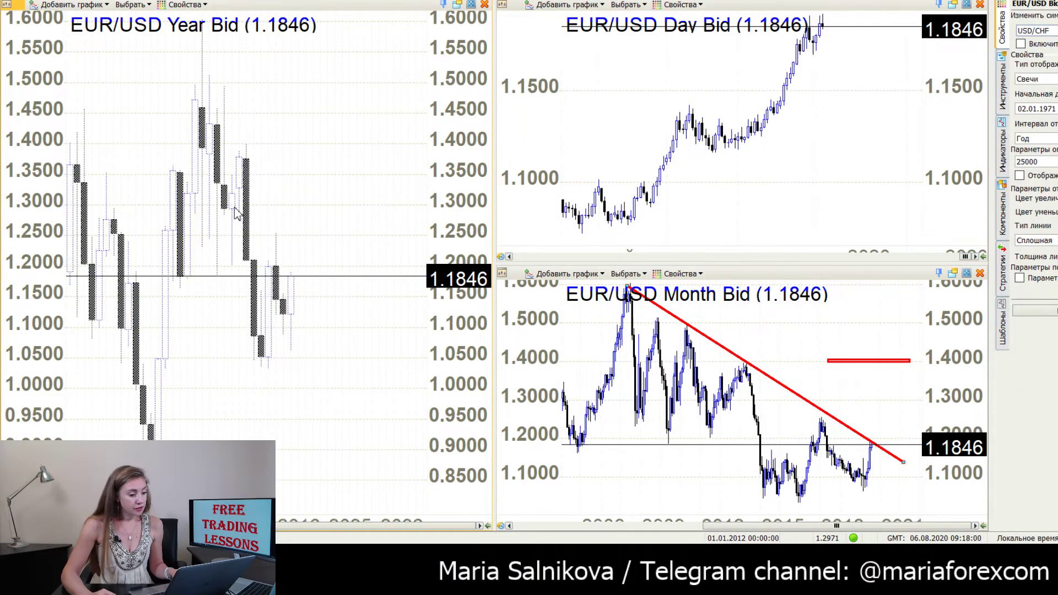
click(1038, 140)
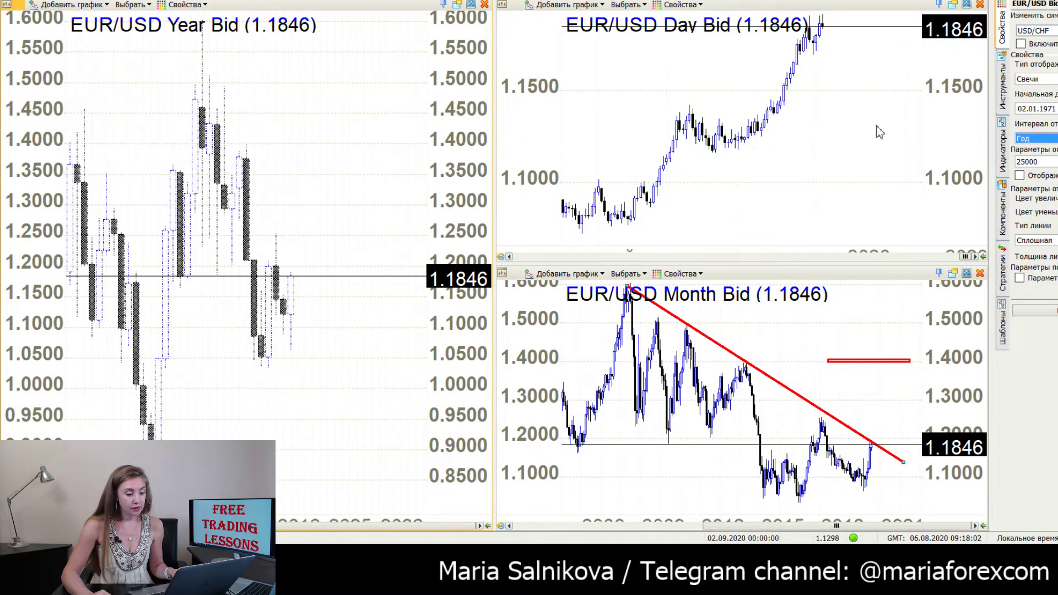
click(259, 154)
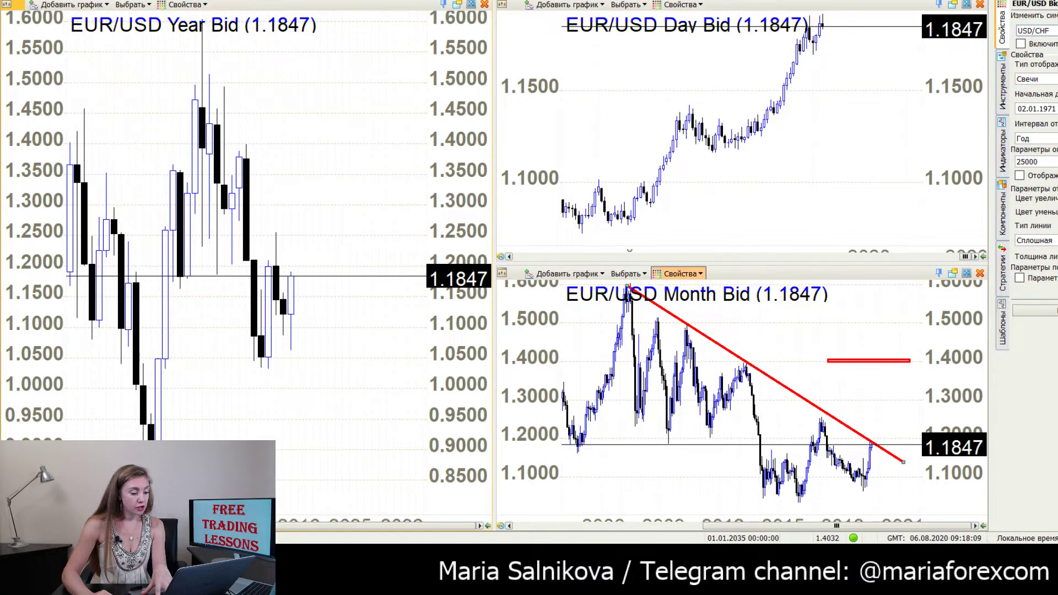
Replace the yearly EUR/USD chart with a pasted daily chart and set that chart's interval to week.
key(Delete)
key(ctrl+v)
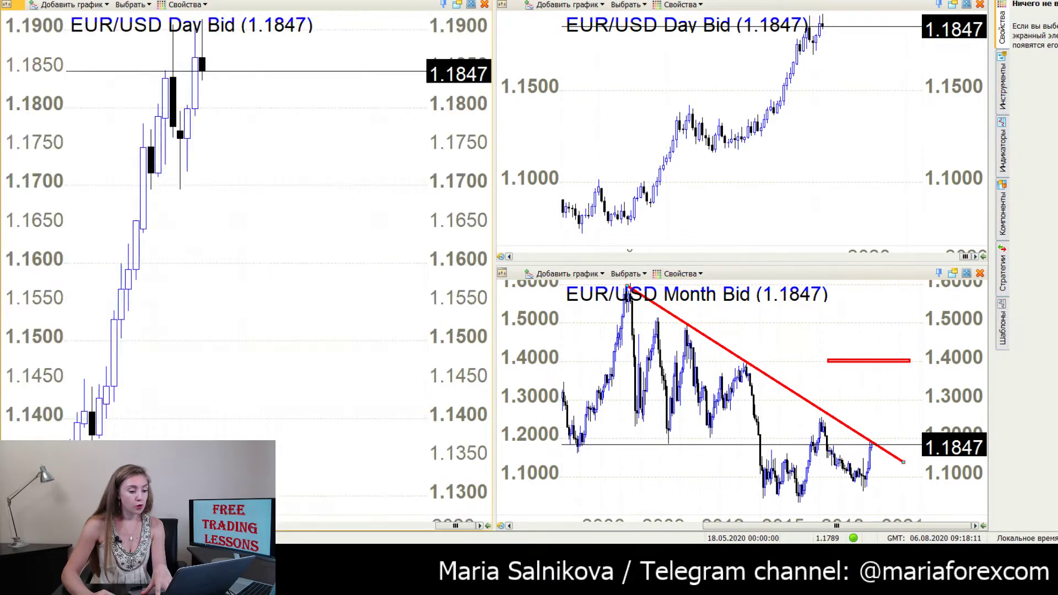
click(189, 120)
click(1044, 139)
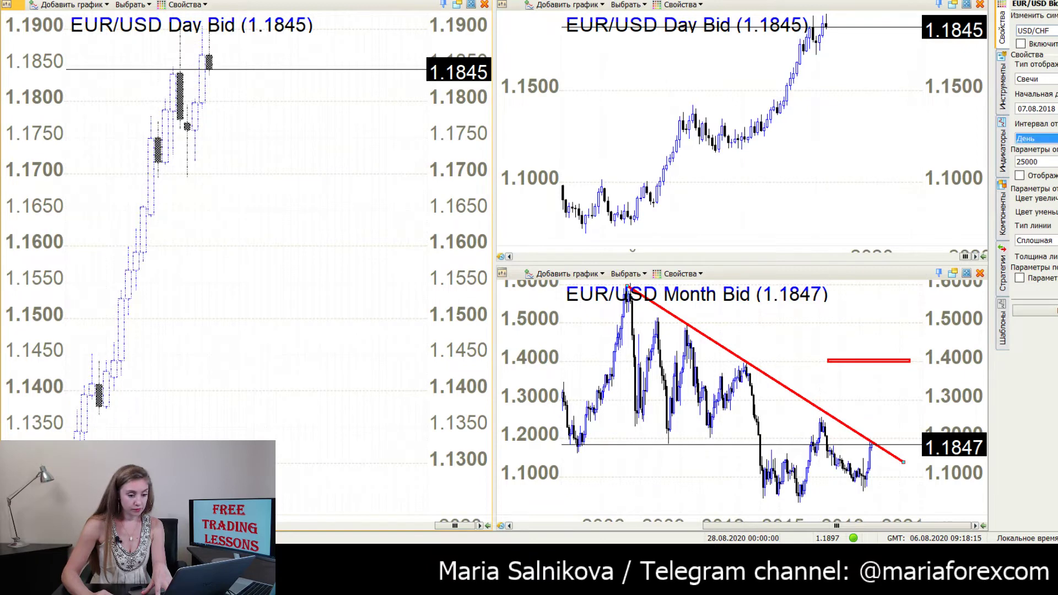
click(1044, 159)
click(1041, 317)
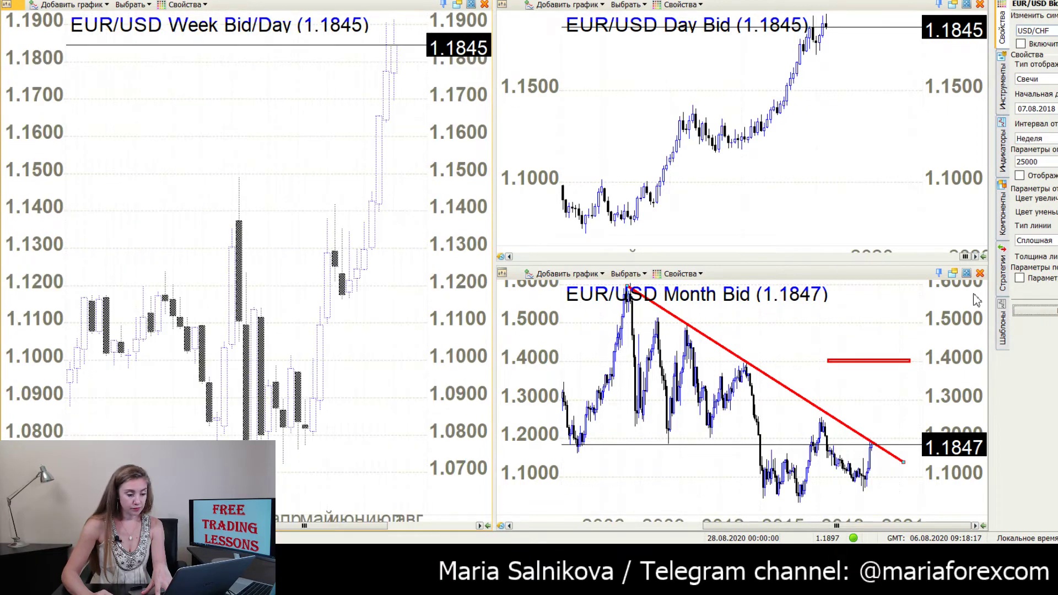
Maximize the weekly EUR/USD chart and set its start date to 07.08.1971 to cover the long-term history.
click(472, 4)
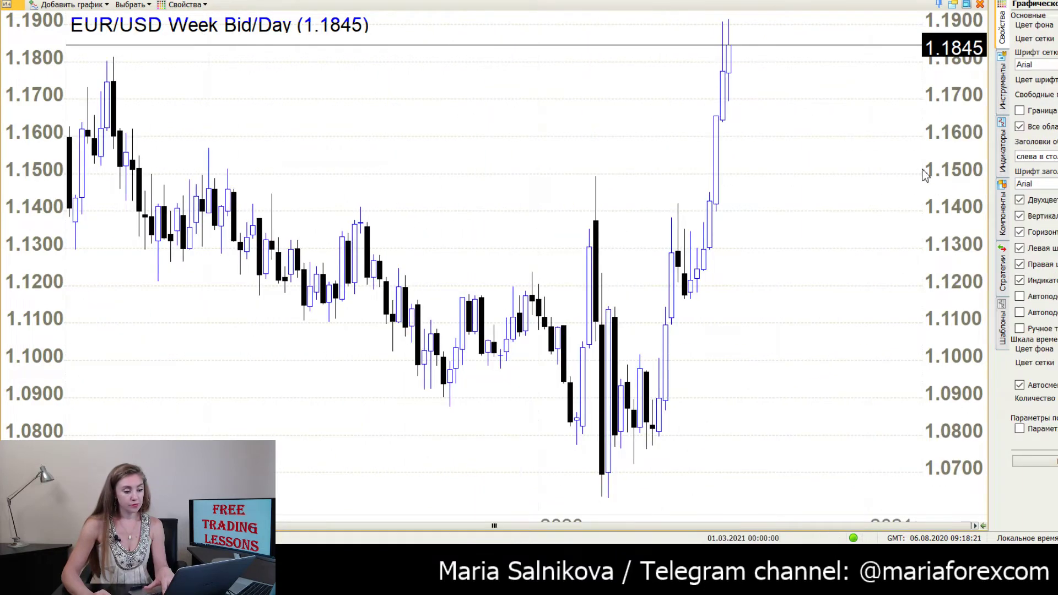
click(695, 289)
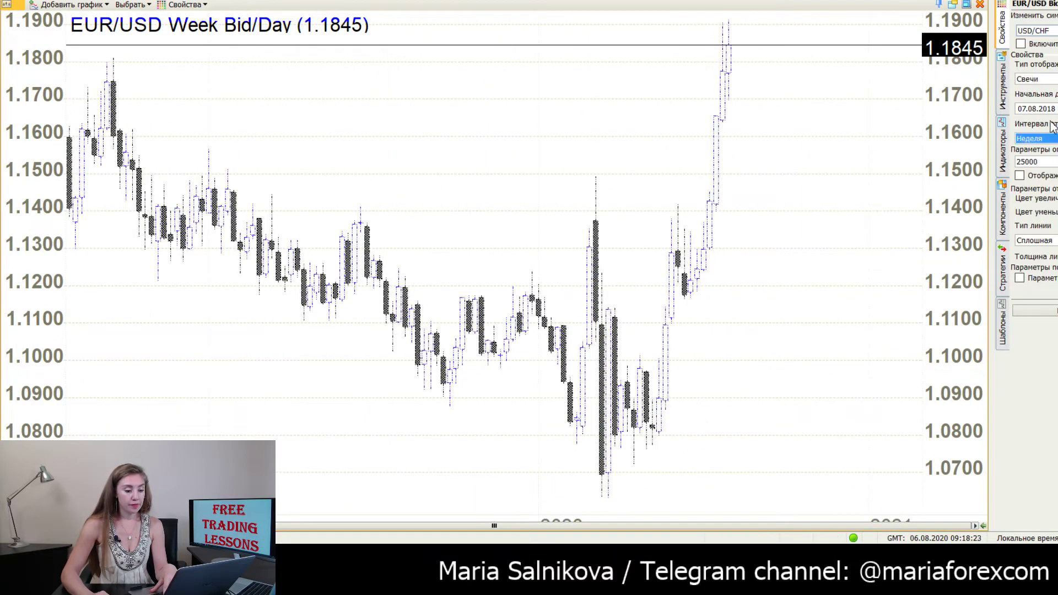
click(1050, 109)
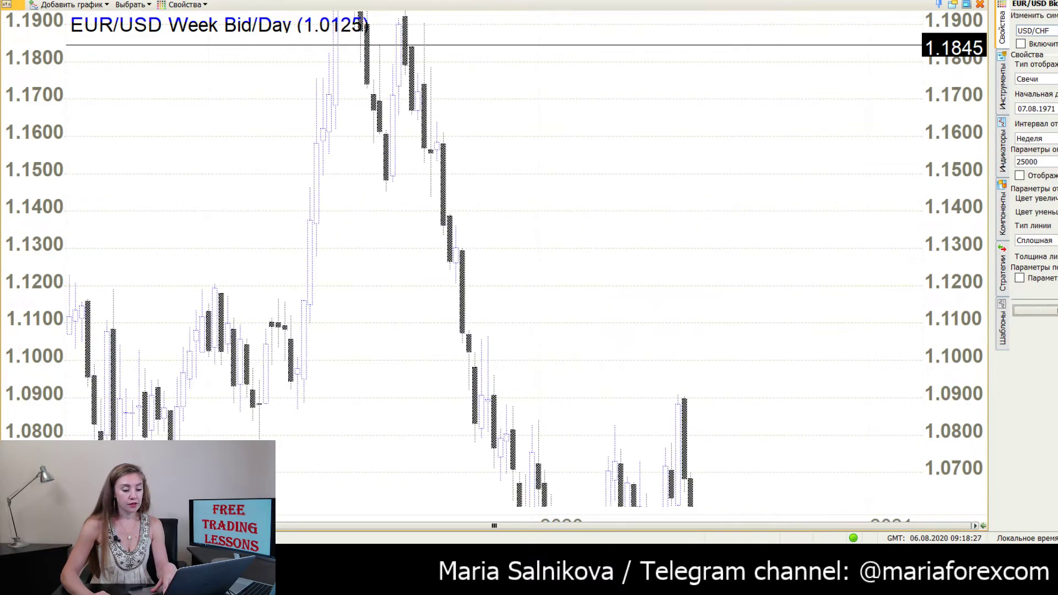
click(683, 305)
scroll(667, 306, down, 3)
scroll(792, 298, down, 5)
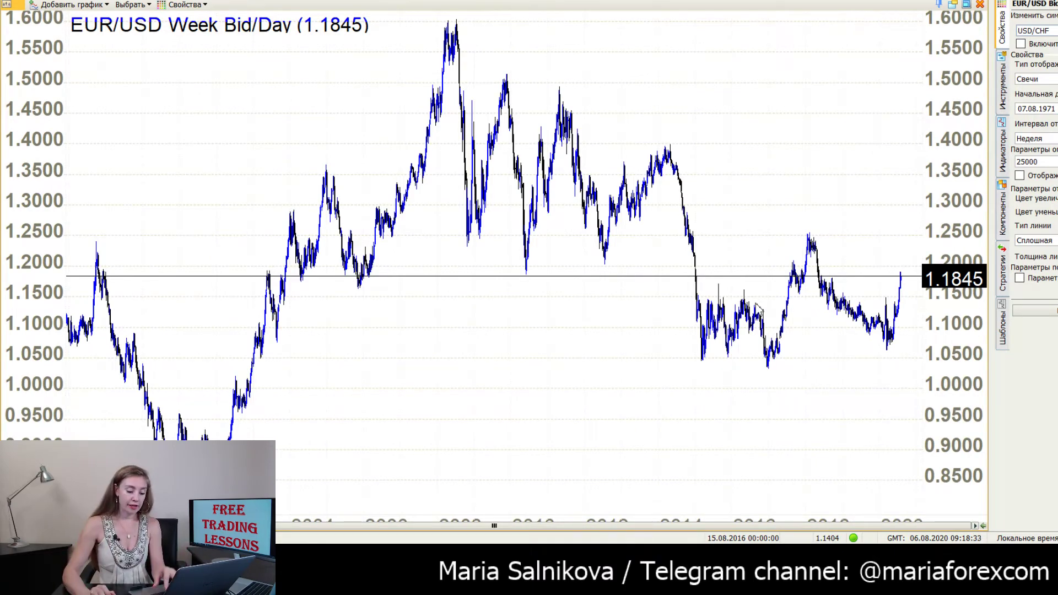
scroll(758, 308, up, 4)
scroll(837, 438, up, 2)
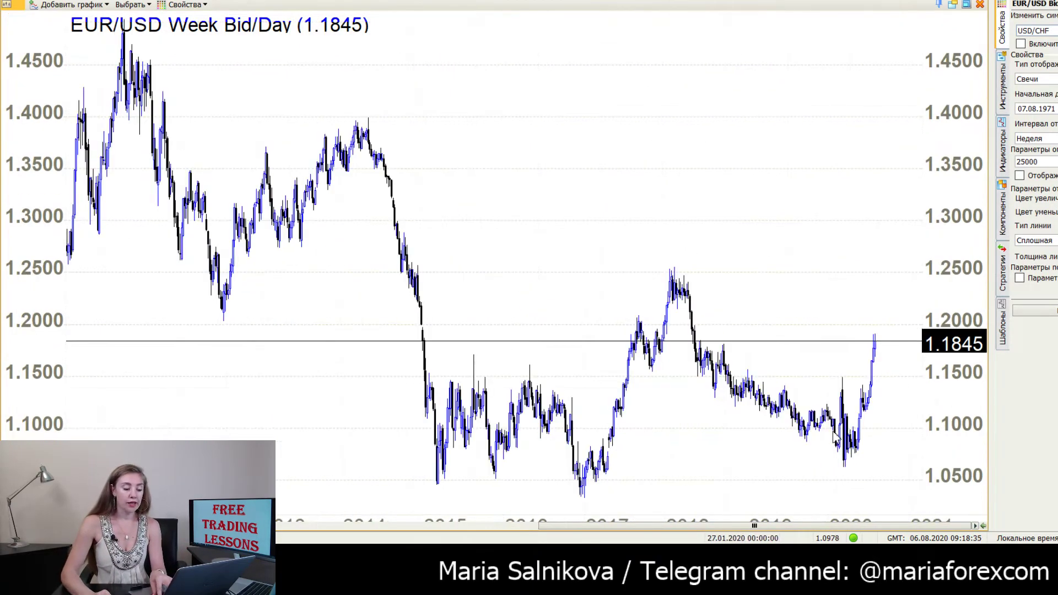
Draw a red descending trend line on the weekly EUR/USD chart from the mid-2008 peak (30.06.2008) to 01.03.2021.
scroll(828, 460, up, 2)
scroll(915, 443, down, 5)
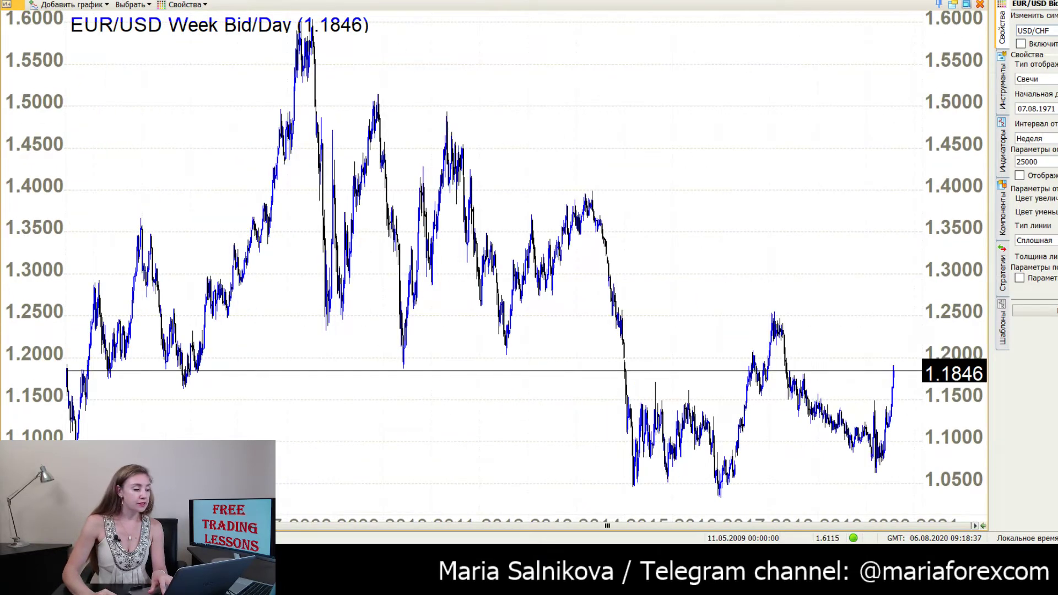
mouse_move(310, 22)
mouse_down()
mouse_move(704, 286)
mouse_move(909, 407)
mouse_move(927, 402)
mouse_up()
Draw a red ascending trend line on the weekly chart from the 23.03.2020 low to 01.03.2021, meeting the descending line's end.
scroll(930, 439, up, 2)
scroll(930, 439, up, 2)
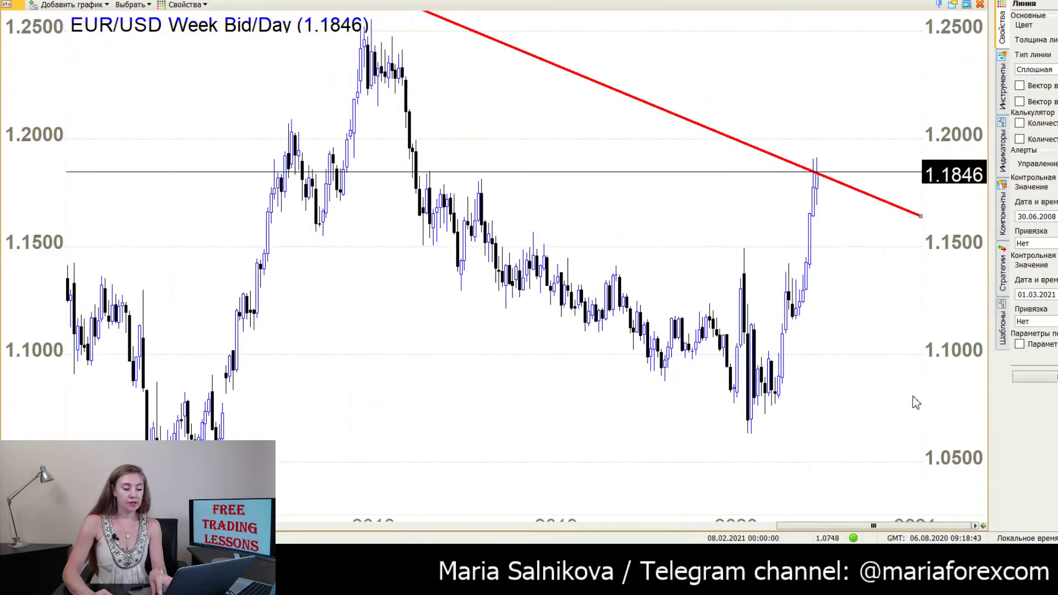
scroll(914, 402, up, 2)
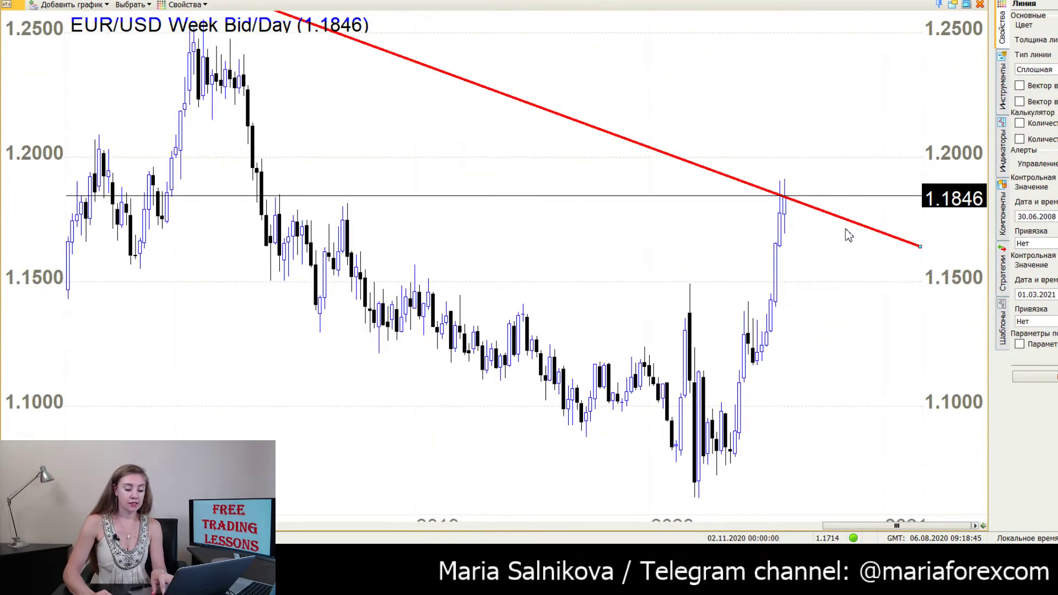
scroll(849, 236, up, 1)
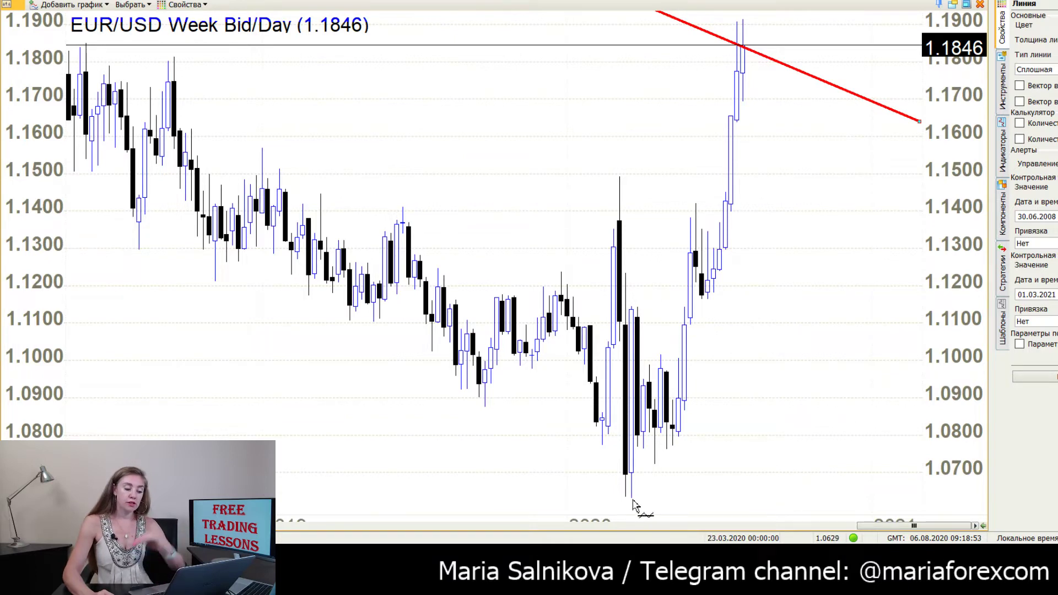
mouse_move(632, 497)
mouse_down()
mouse_move(692, 463)
mouse_move(922, 128)
mouse_up()
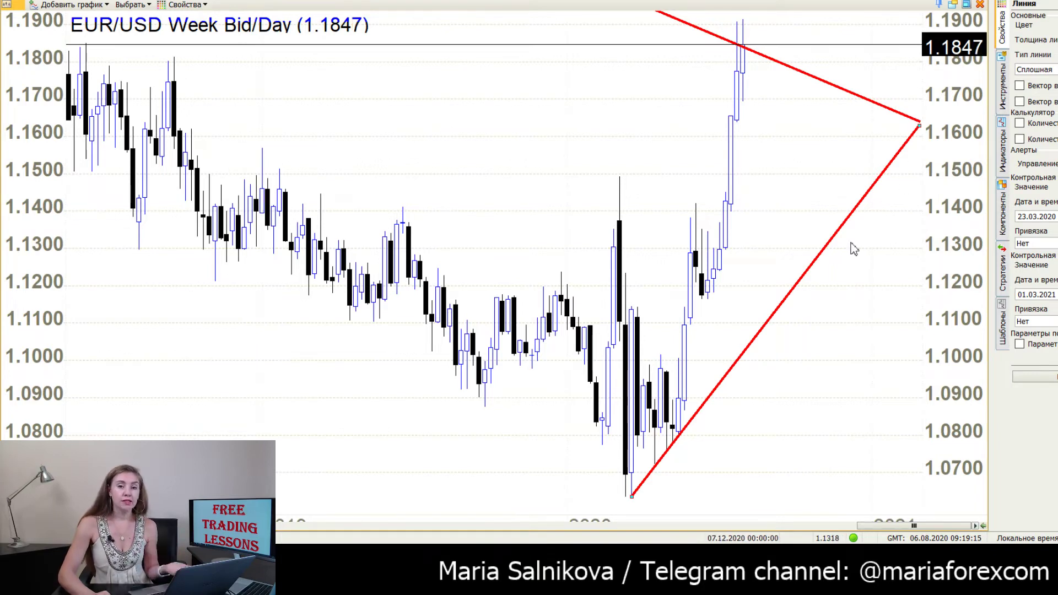
Switch to the maximized daily EUR/USD chart and draw a red ascending trend line from the 23.03.2020 low to 03.09.2020.
click(967, 5)
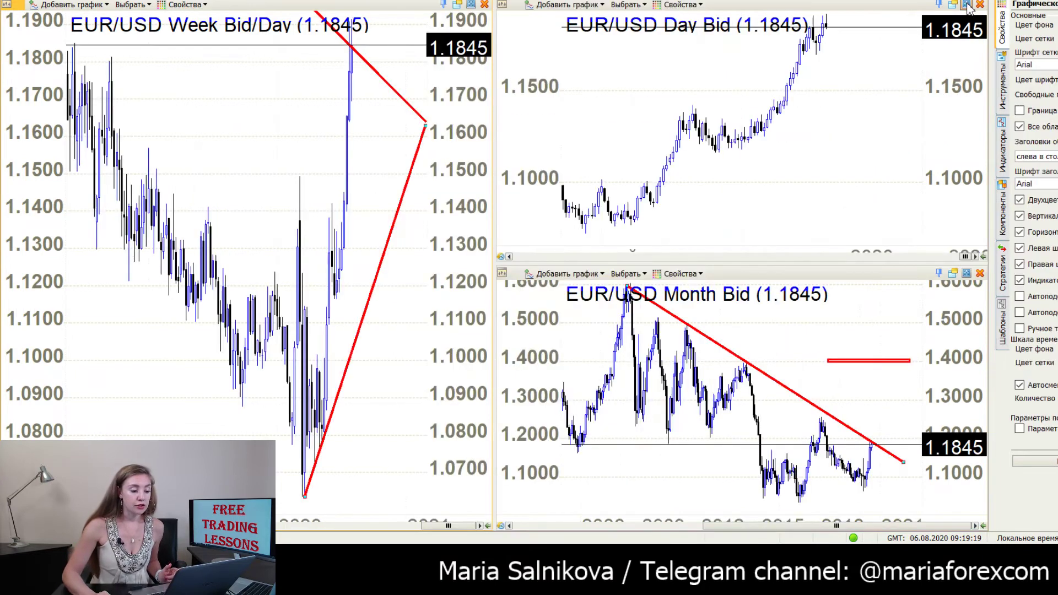
click(967, 4)
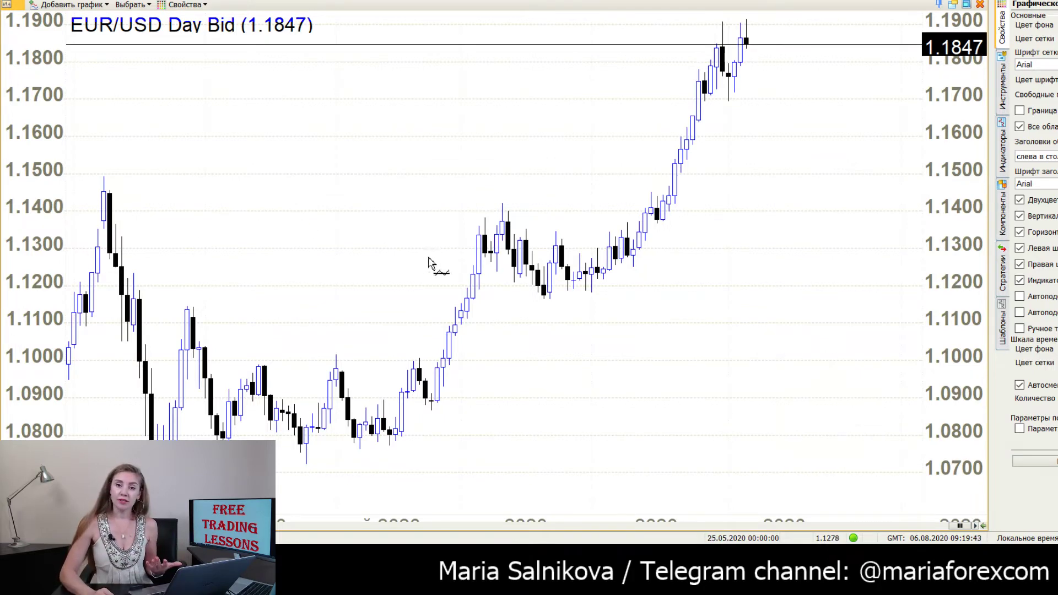
scroll(471, 256, down, 1)
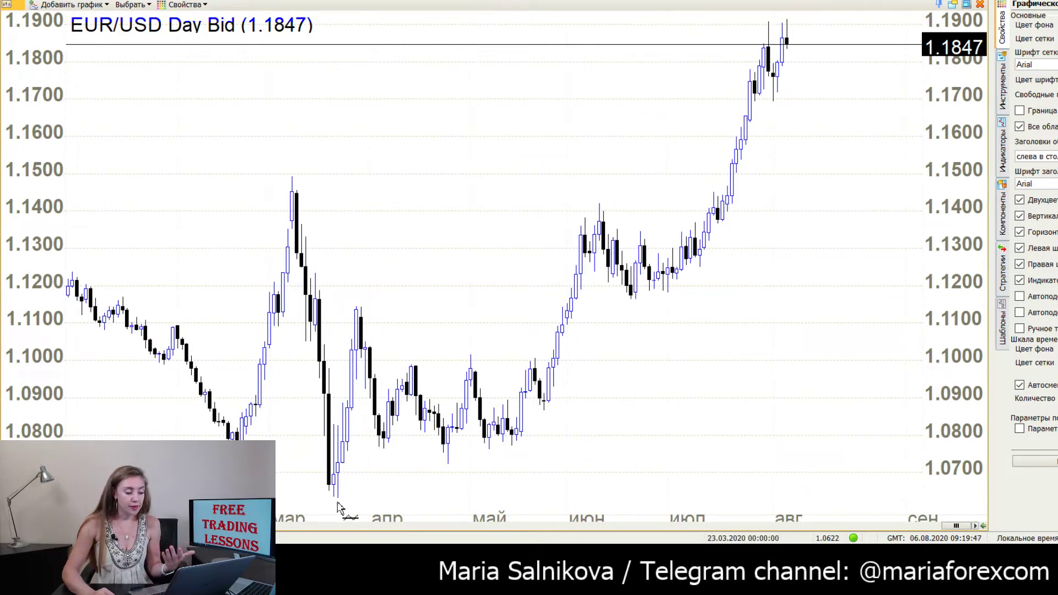
drag(337, 497, 918, 329)
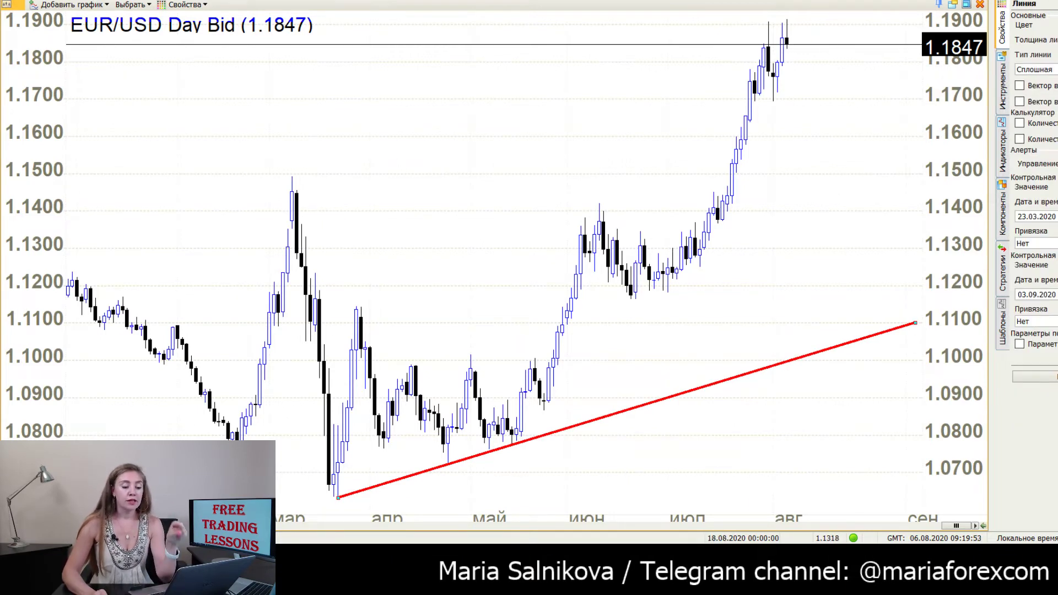
Draw two steeper ascending trend lines on the daily chart, from 14.05.2020 to 30.08.2020 and from 10.07.2020 to 16.08.2020.
middle_click(873, 295)
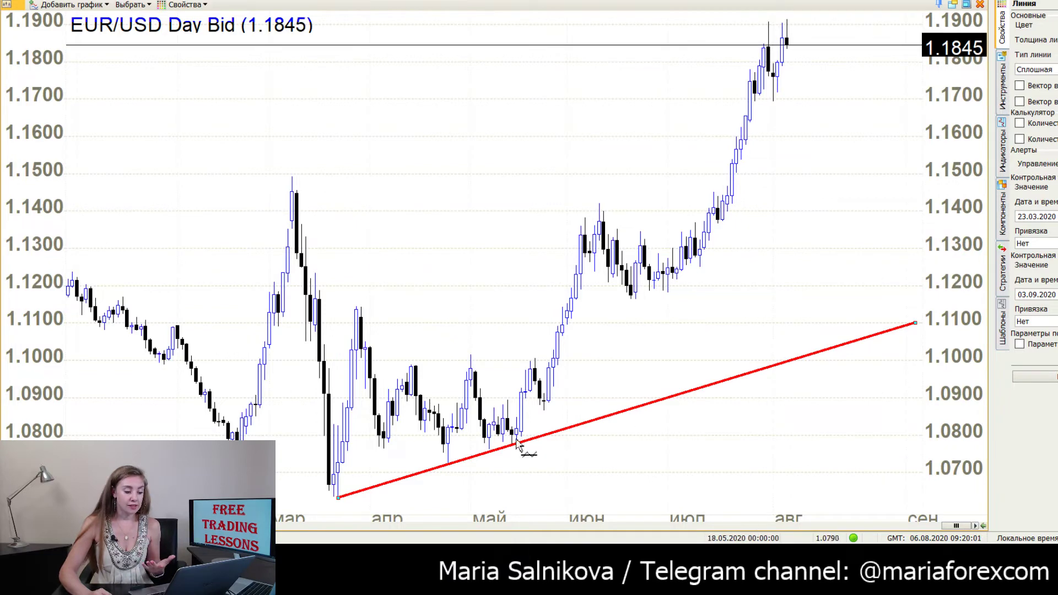
drag(514, 445, 896, 83)
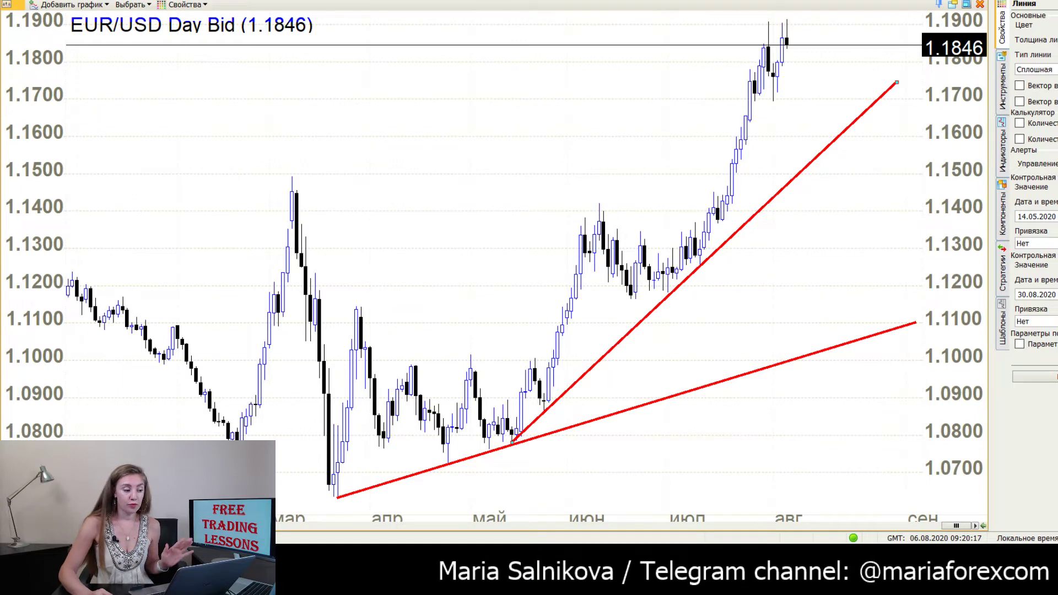
scroll(604, 260, up, 1)
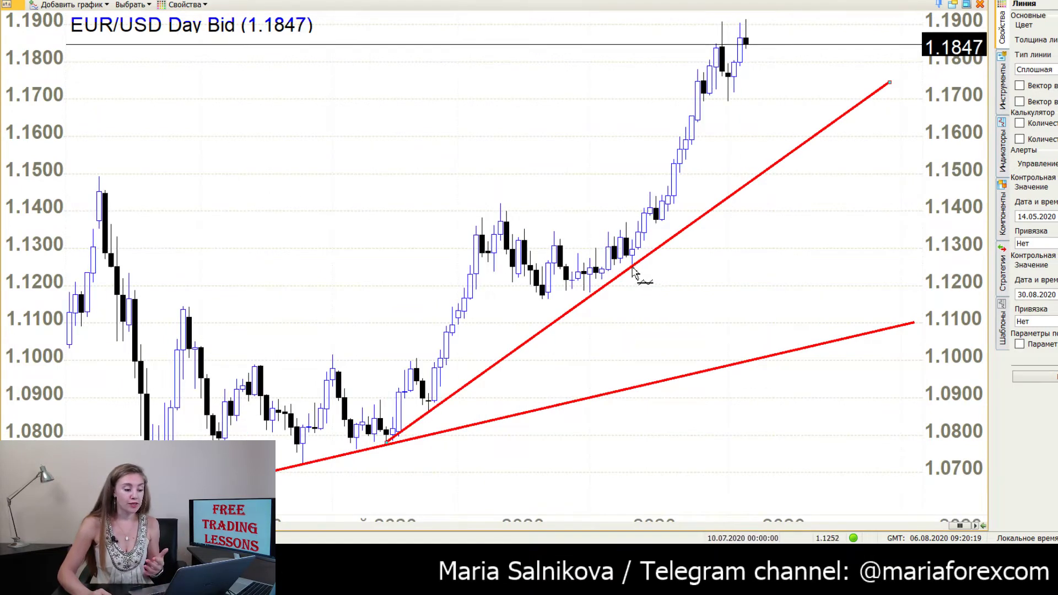
drag(633, 268, 806, 31)
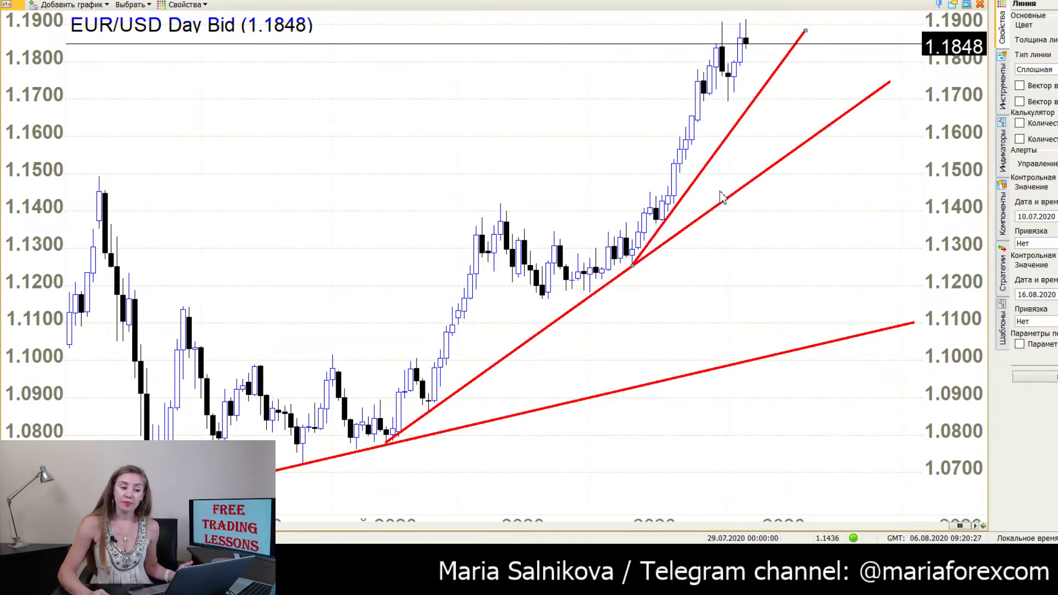
scroll(737, 196, up, 1)
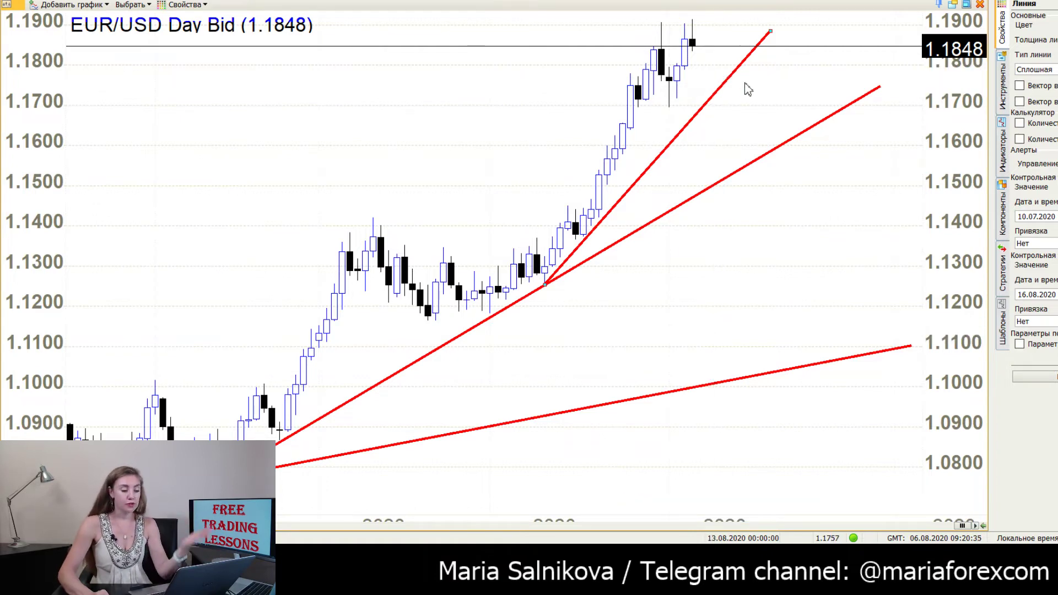
drag(752, 89, 801, 155)
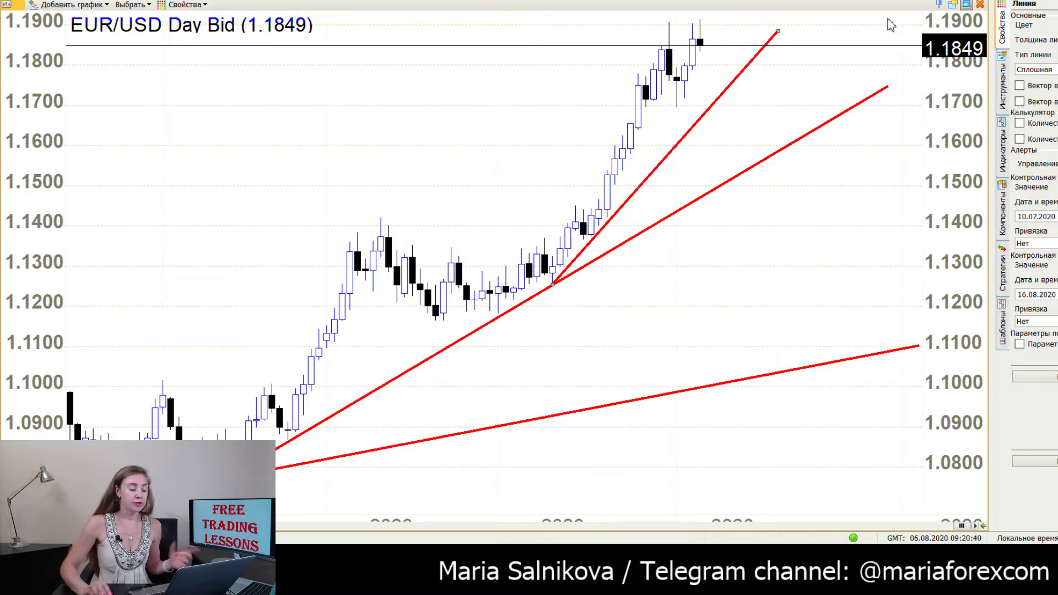
Return to the multi-chart layout and add a 1-hour EUR/USD chart in a new window beside the monthly chart.
click(967, 5)
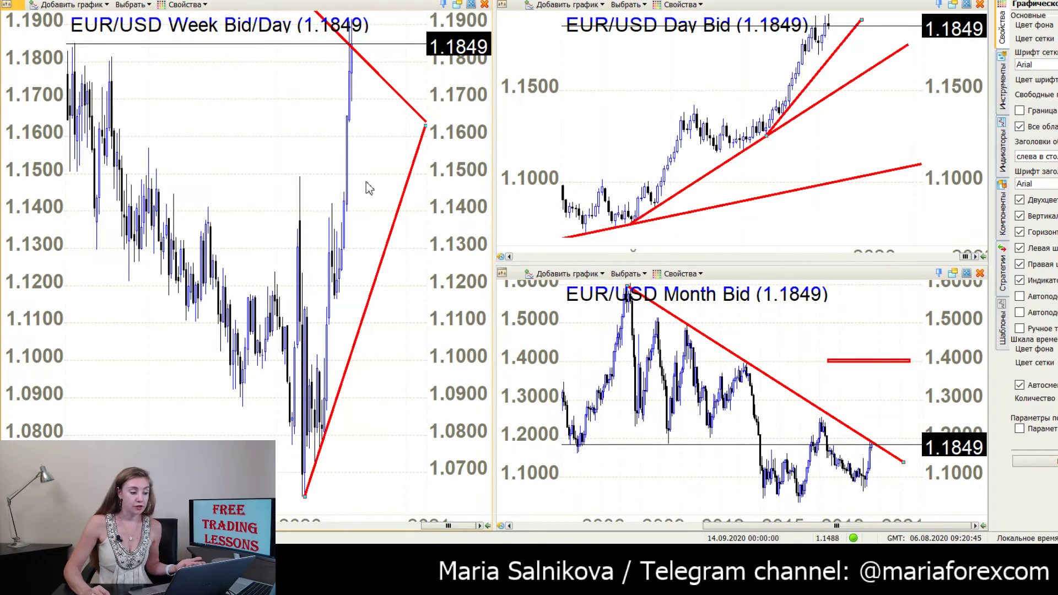
click(1004, 223)
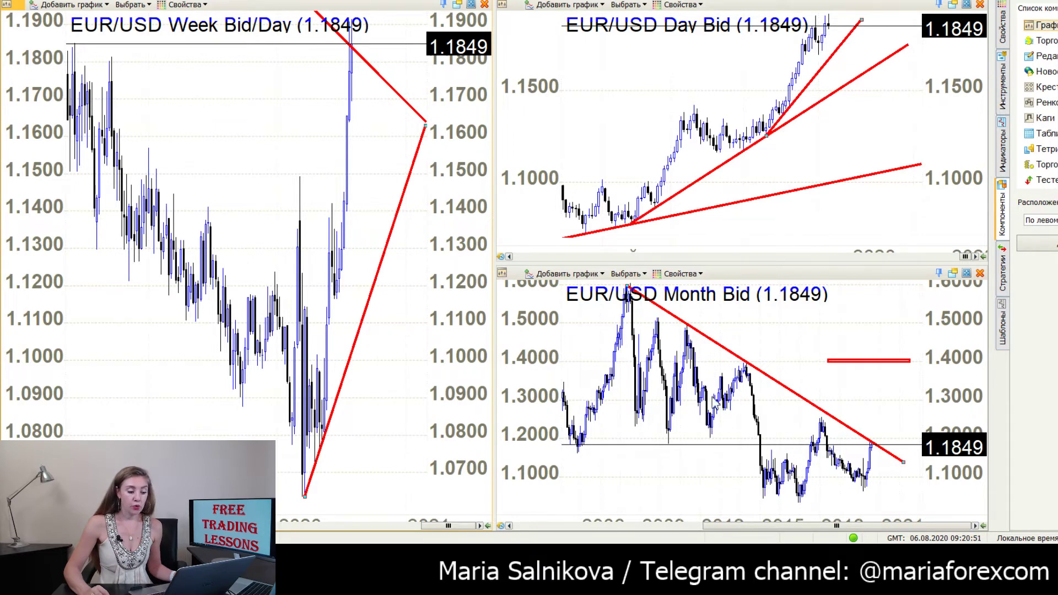
drag(712, 397, 638, 380)
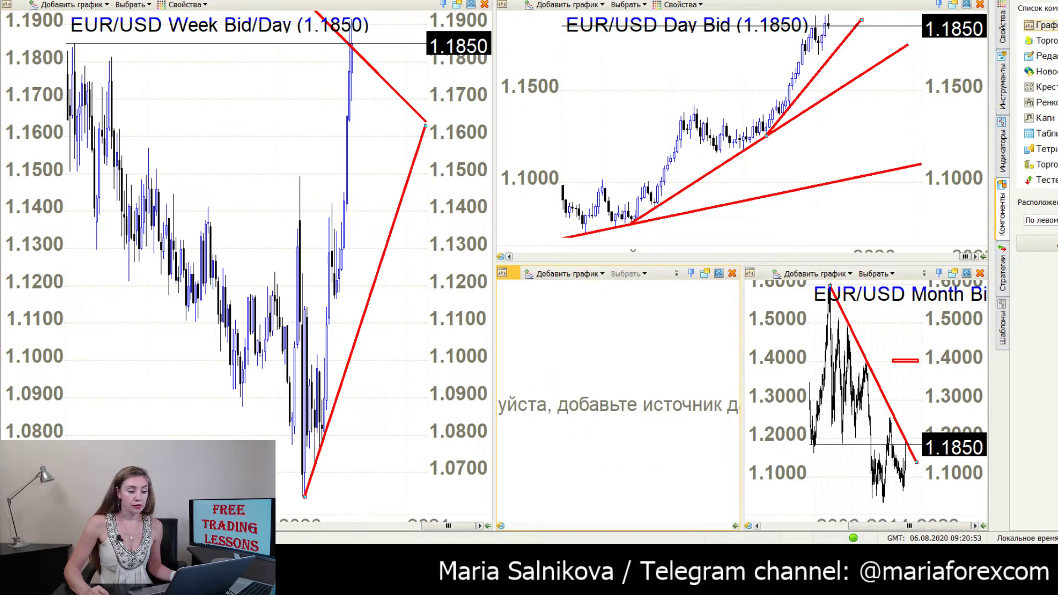
drag(838, 23, 634, 284)
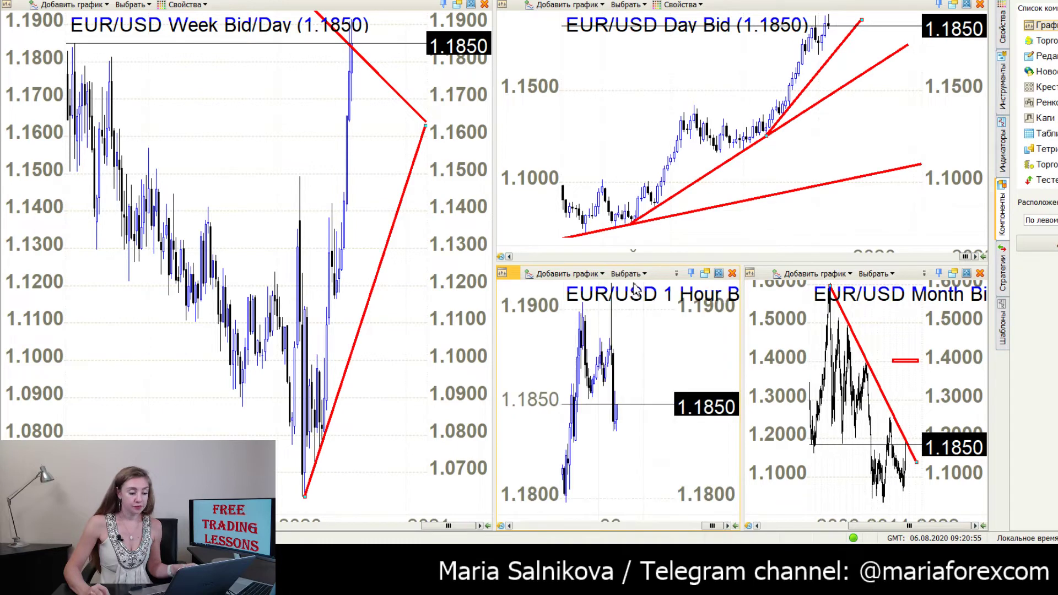
Maximize the hourly EUR/USD chart and set its start date to 07.07.2018.
click(719, 273)
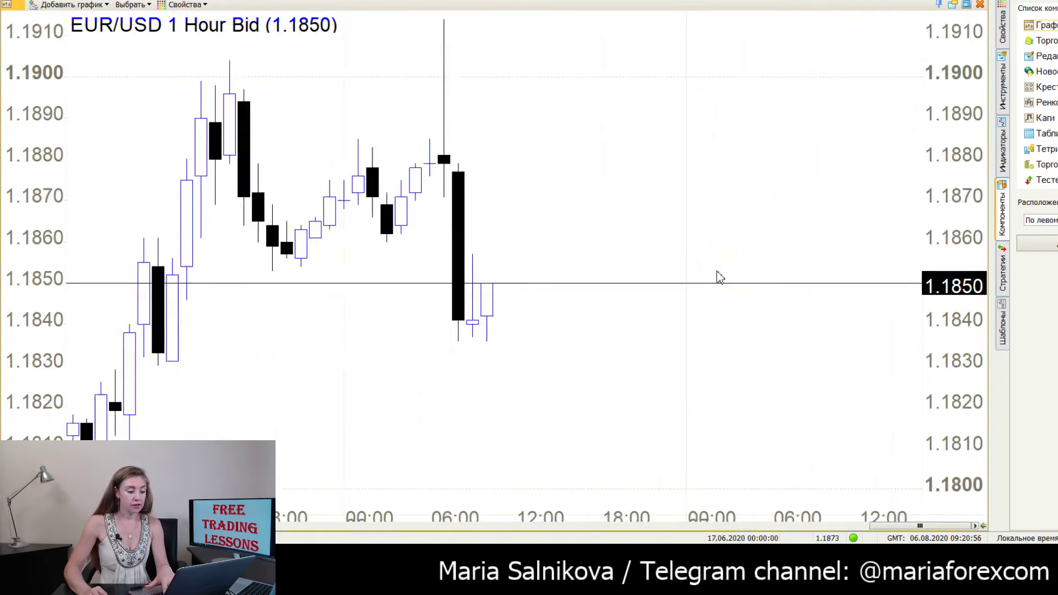
scroll(716, 275, down, 5)
scroll(807, 241, down, 3)
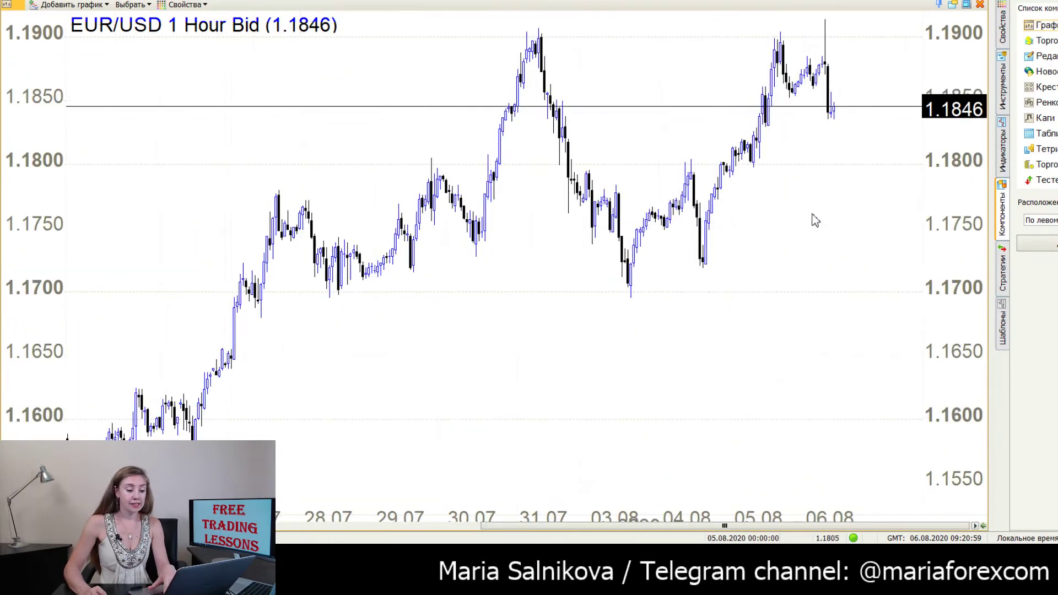
scroll(814, 220, down, 2)
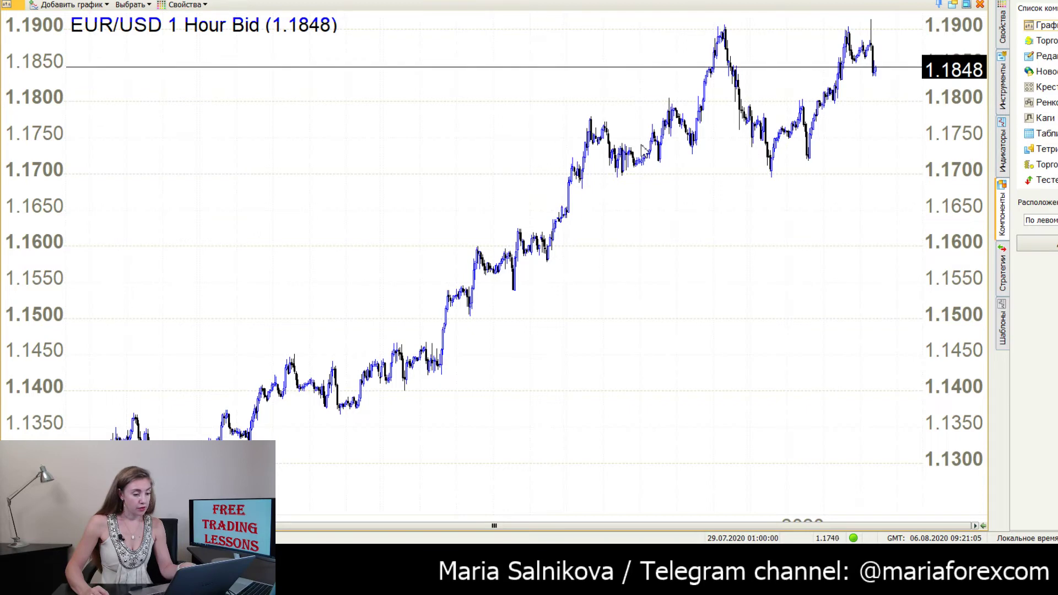
click(1004, 22)
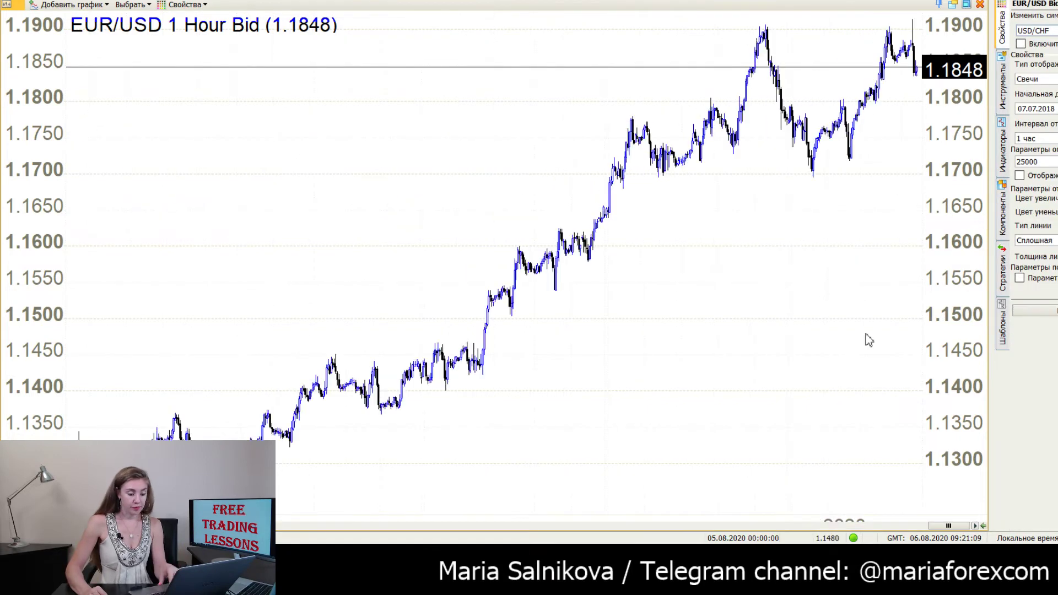
Draw two ascending trend lines on the hourly chart, from the March 2020 low to 05.08.2020 and from the mid-May 2020 low to 06.08.2020.
scroll(867, 338, down, 4)
scroll(495, 264, down, 3)
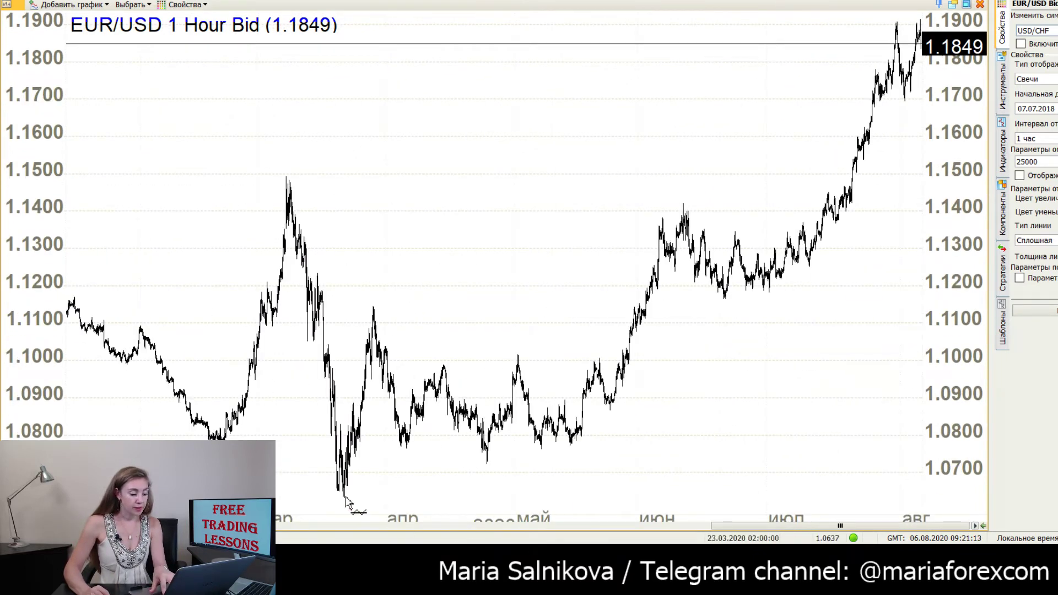
drag(343, 497, 919, 365)
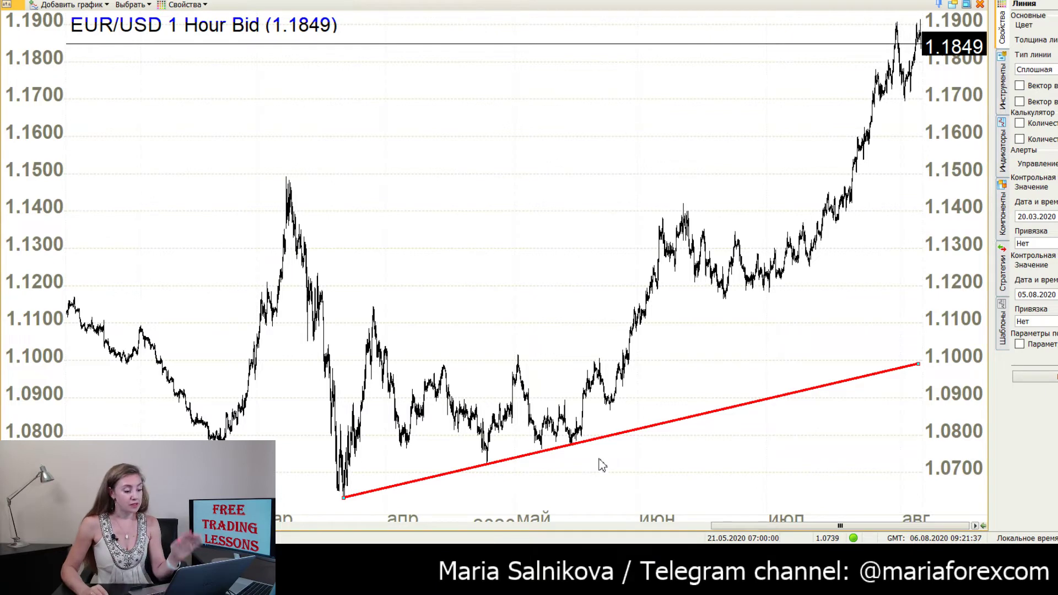
scroll(853, 420, up, 2)
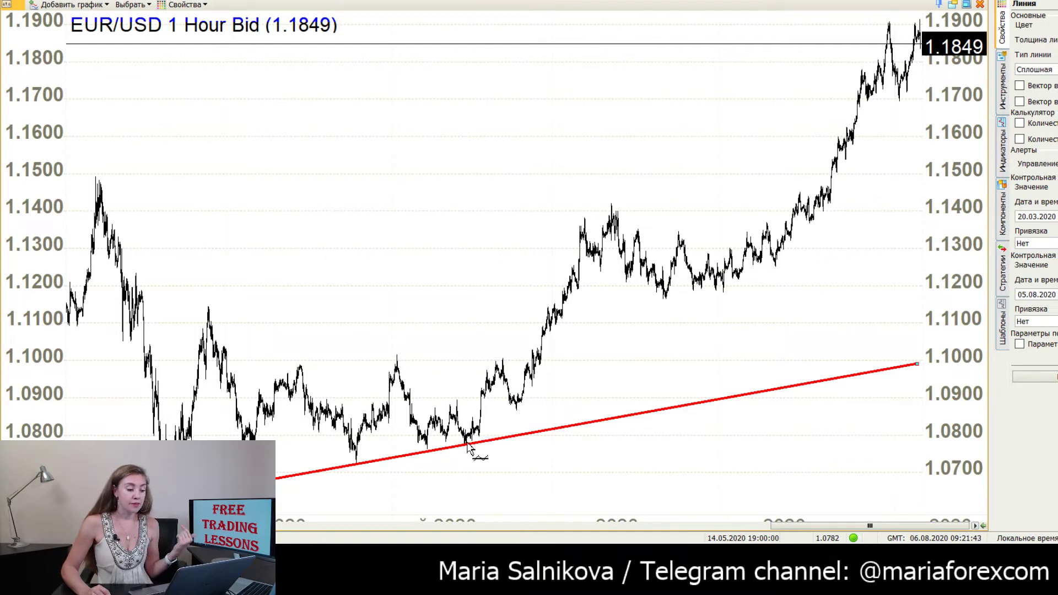
mouse_move(466, 445)
mouse_down()
mouse_move(774, 295)
mouse_move(922, 205)
mouse_move(917, 184)
mouse_up()
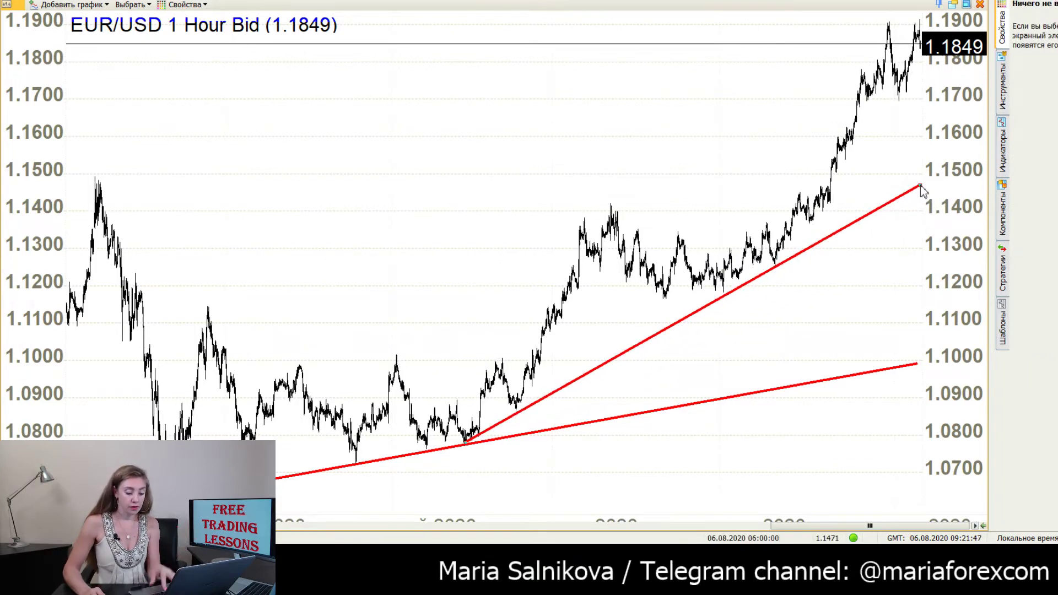
Draw a steeper ascending trend line on the hourly chart from the 10.07.2020 low to 06.08.2020.
scroll(904, 224, up, 3)
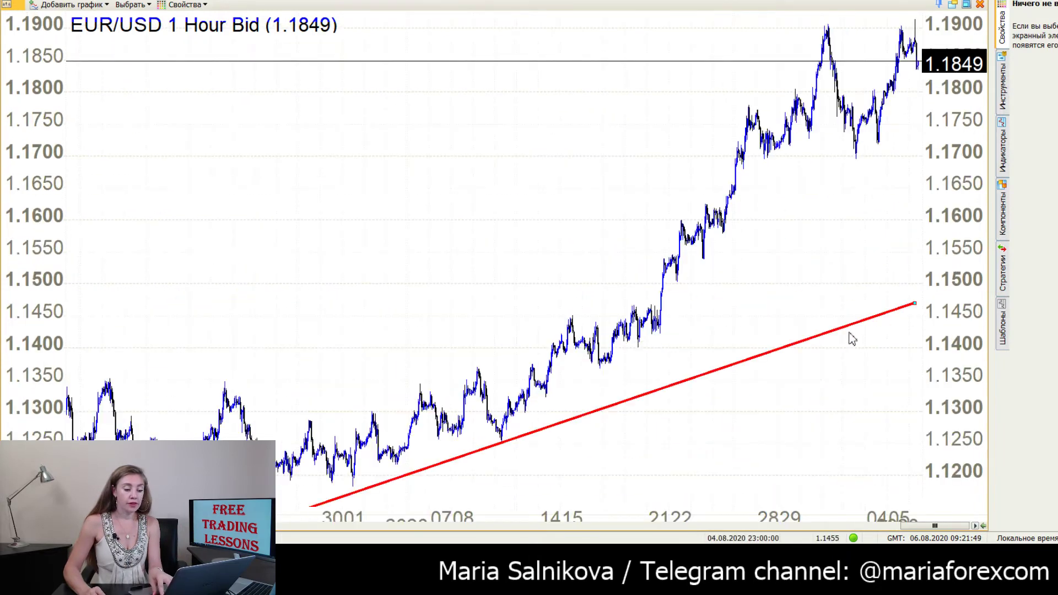
scroll(524, 449, down, 3)
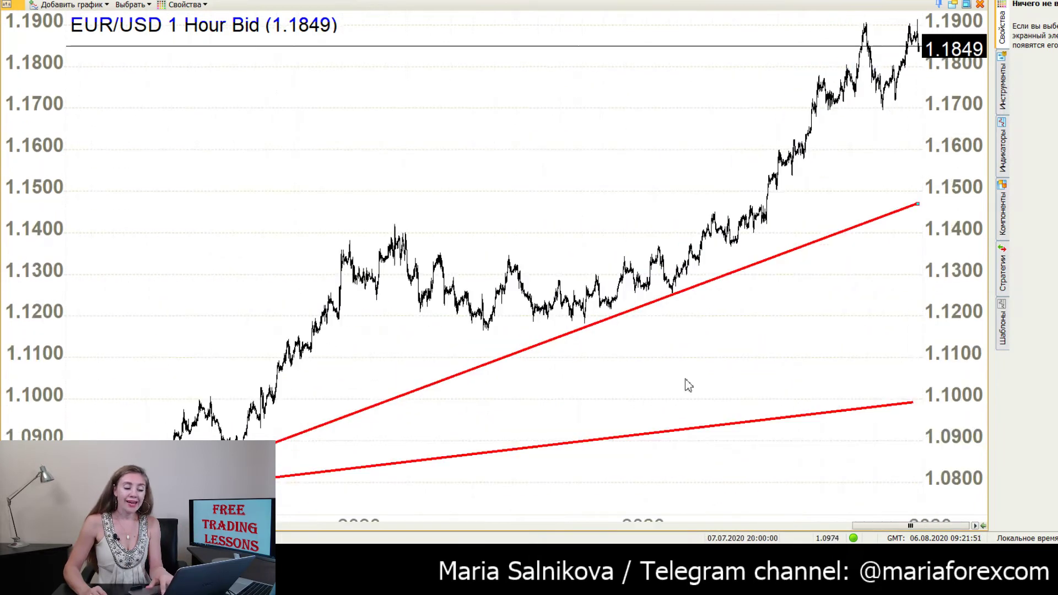
scroll(676, 300, up, 2)
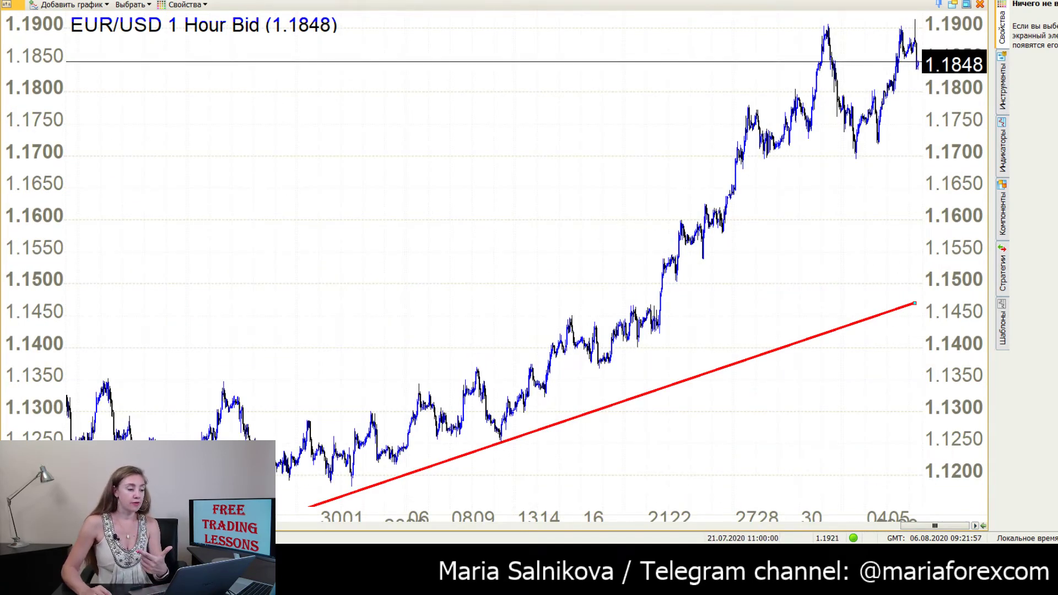
drag(501, 441, 924, 155)
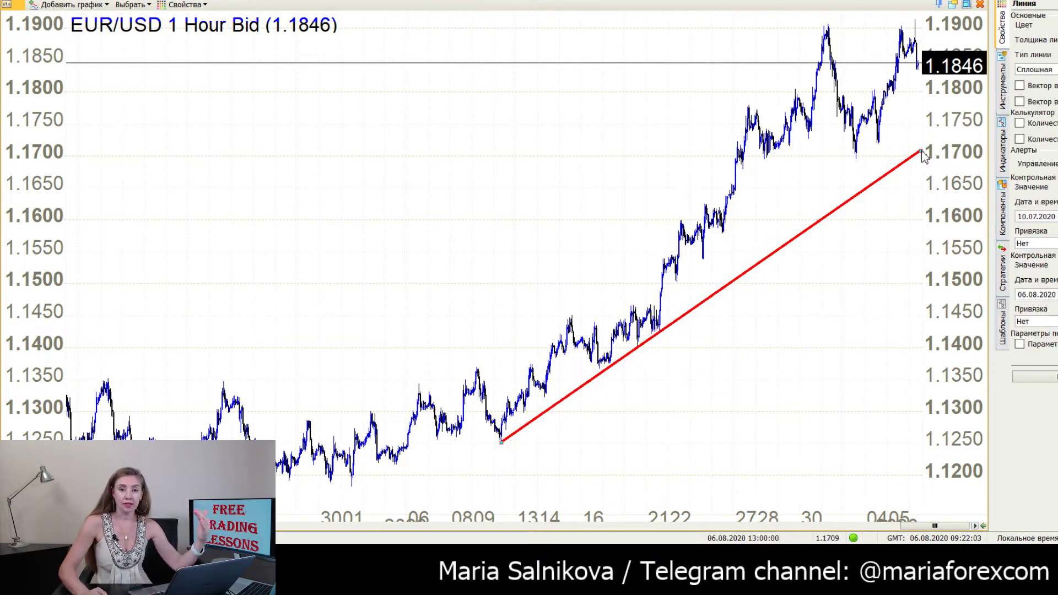
Draw another ascending trend line on the hourly chart from the 21.07.2020 low through the early-August lows to 06.08.2020.
scroll(741, 400, up, 2)
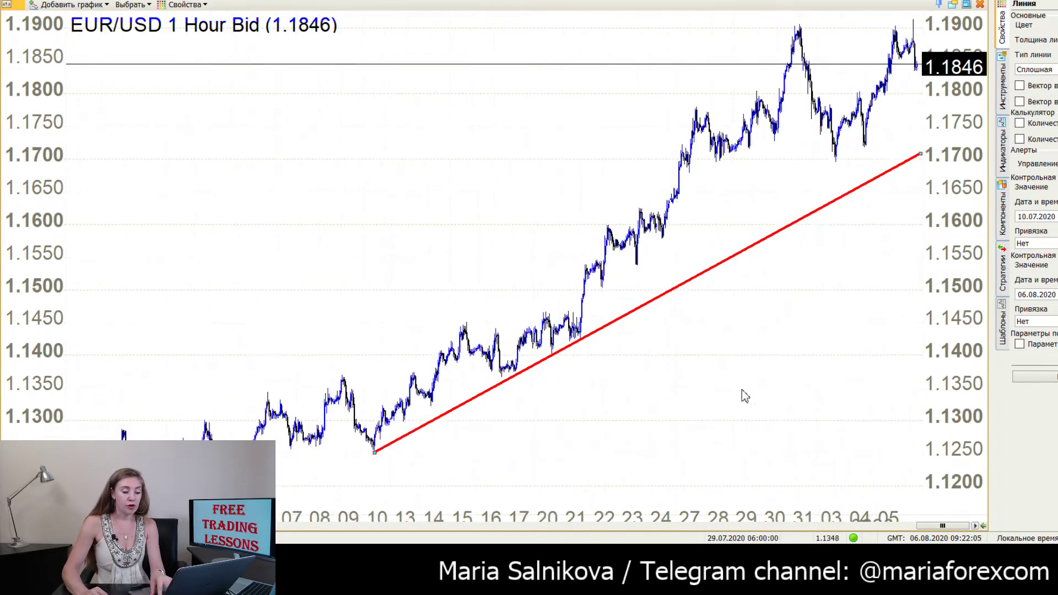
scroll(699, 392, up, 1)
scroll(788, 362, up, 1)
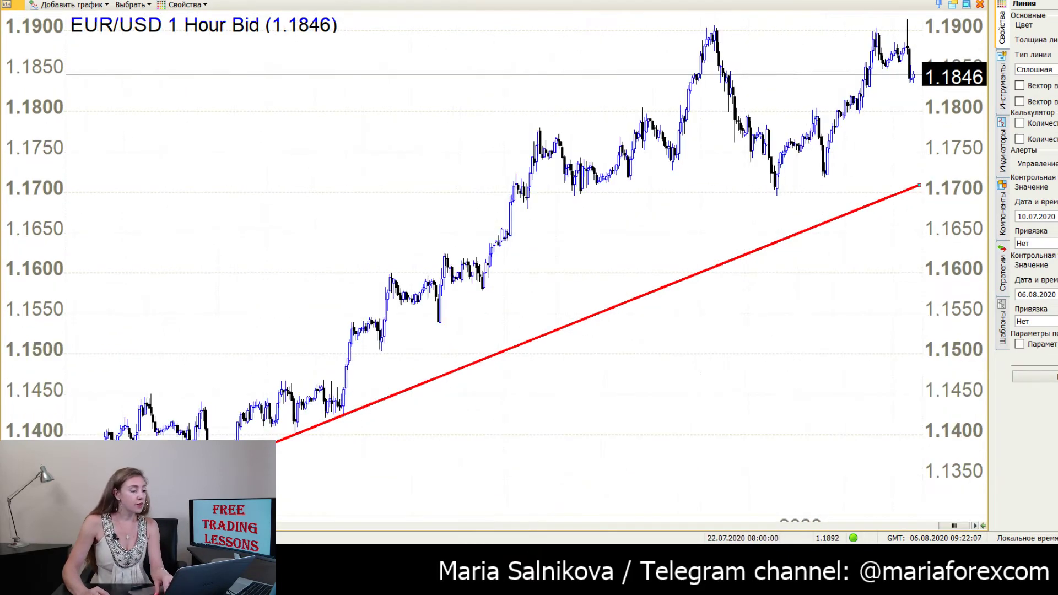
mouse_move(348, 413)
mouse_down()
mouse_move(901, 162)
mouse_move(925, 132)
mouse_up()
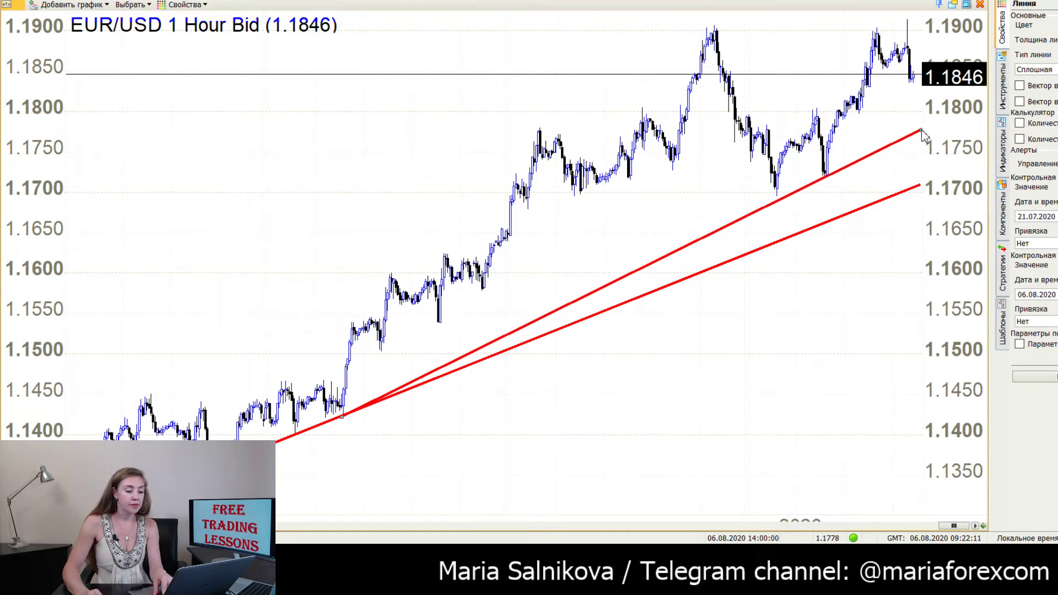
scroll(922, 133, down, 5)
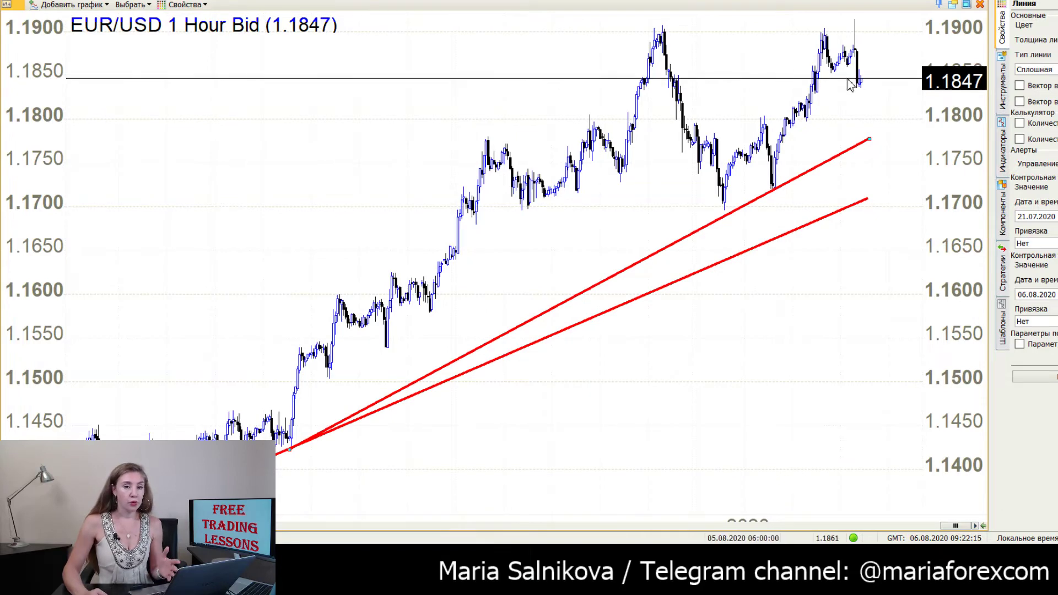
Extend the two ascending trend lines from the 21.07.2020 and 10.07.2020 lows to 07.08.2020 on the hourly chart.
middle_click(707, 51)
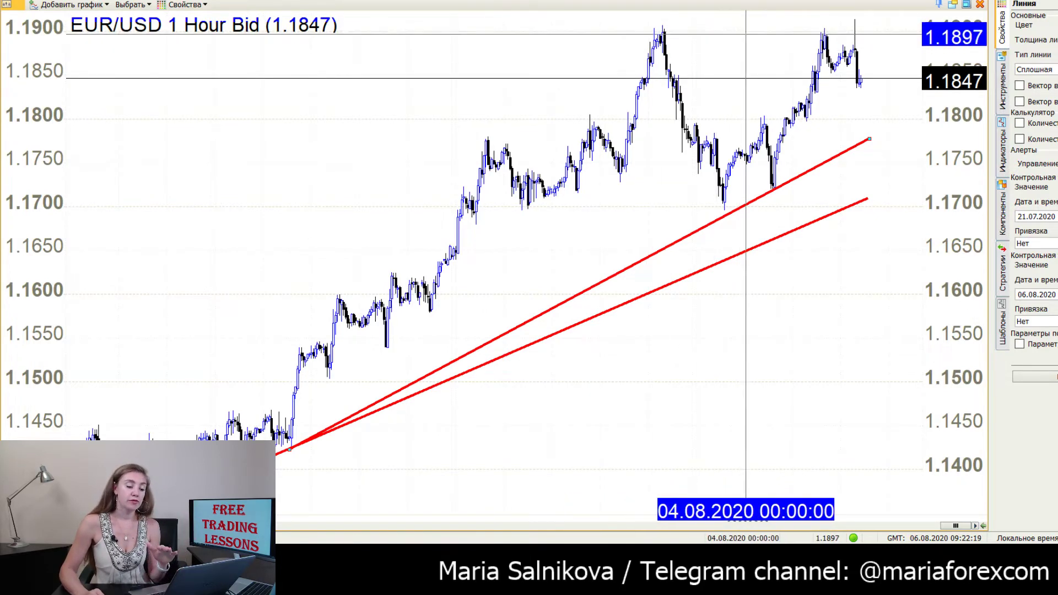
middle_click(750, 32)
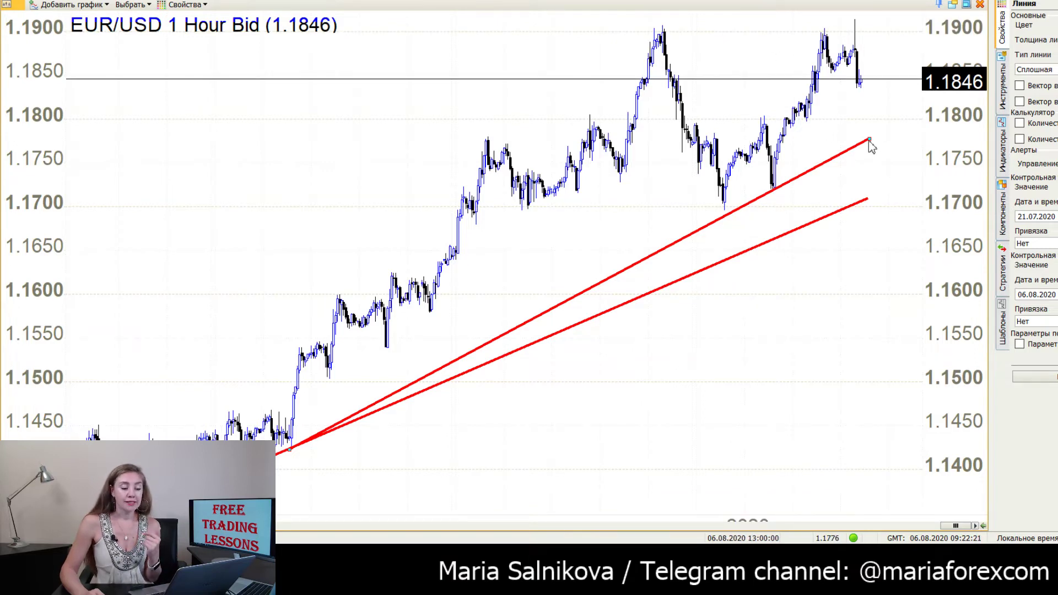
drag(870, 141, 922, 112)
scroll(945, 142, up, 2)
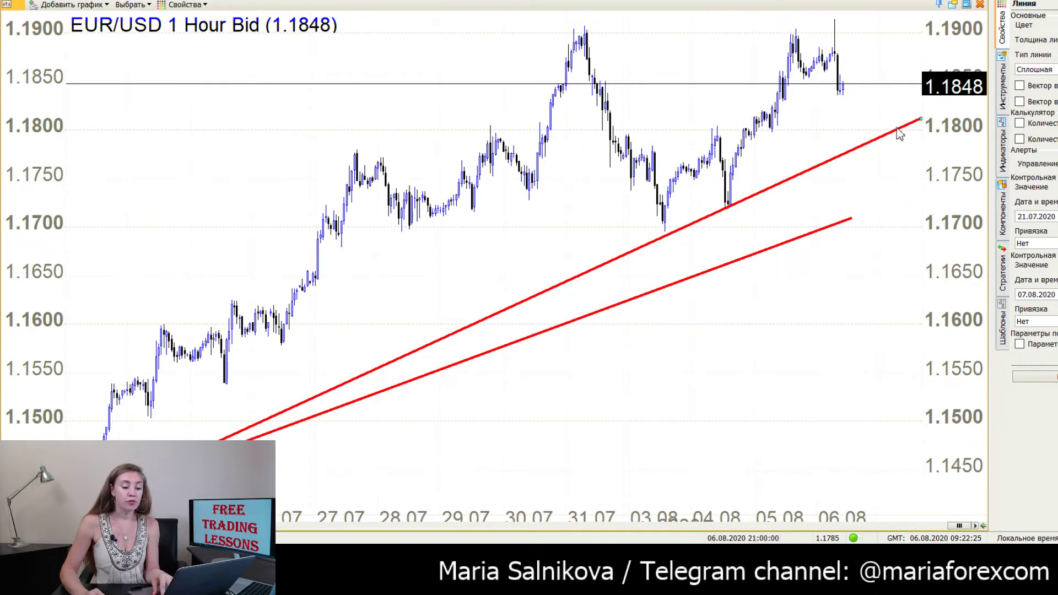
drag(850, 222, 921, 194)
scroll(882, 141, up, 2)
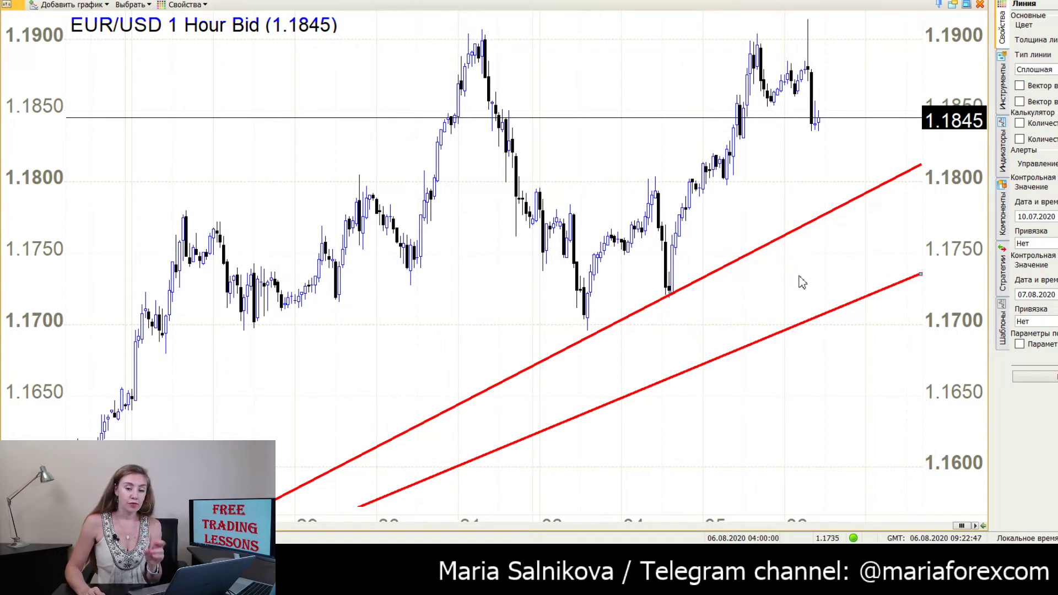
Draw a much steeper ascending trend line on the hourly chart from the 04.08.2020 low to the 06.08.2020 high.
scroll(784, 265, up, 2)
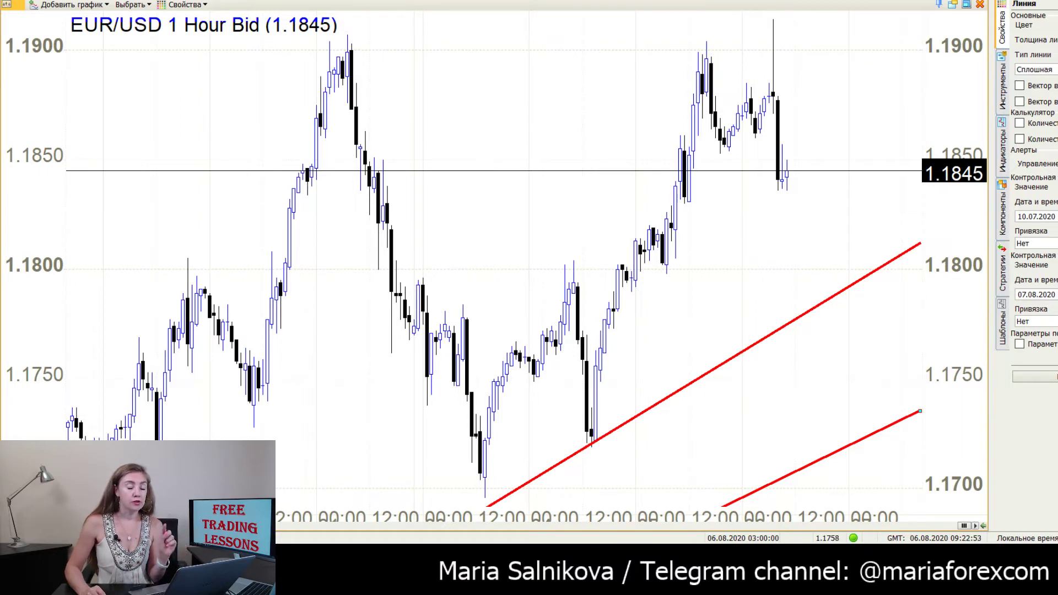
click(592, 444)
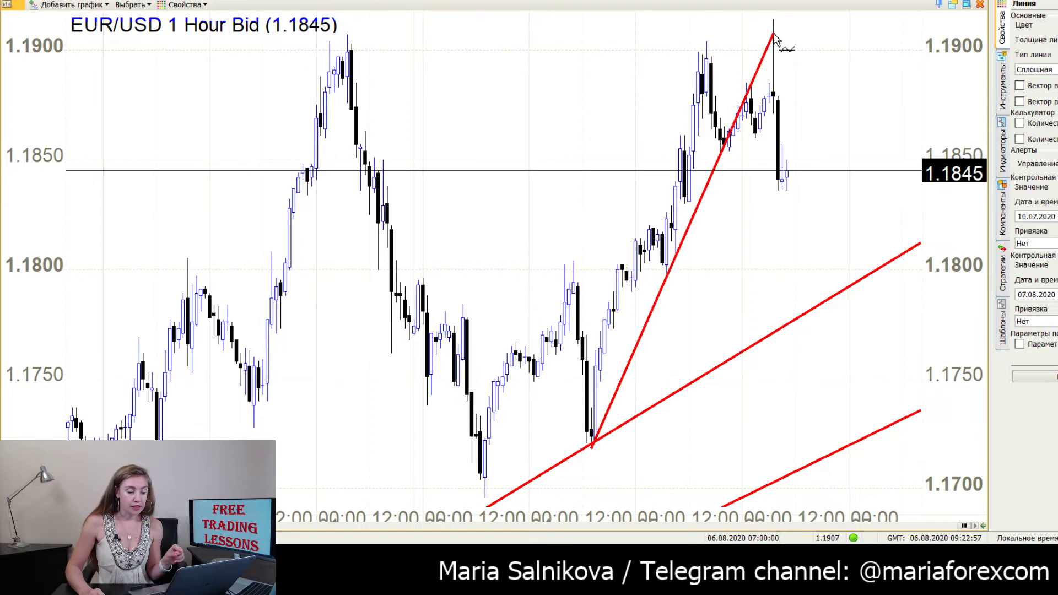
click(783, 19)
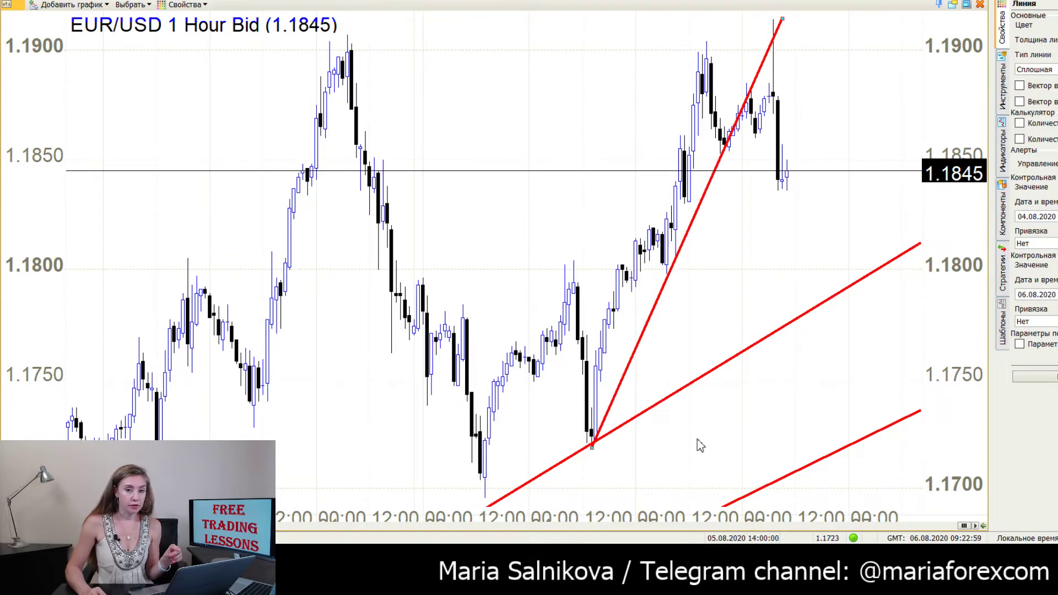
scroll(697, 439, up, 1)
middle_click(492, 445)
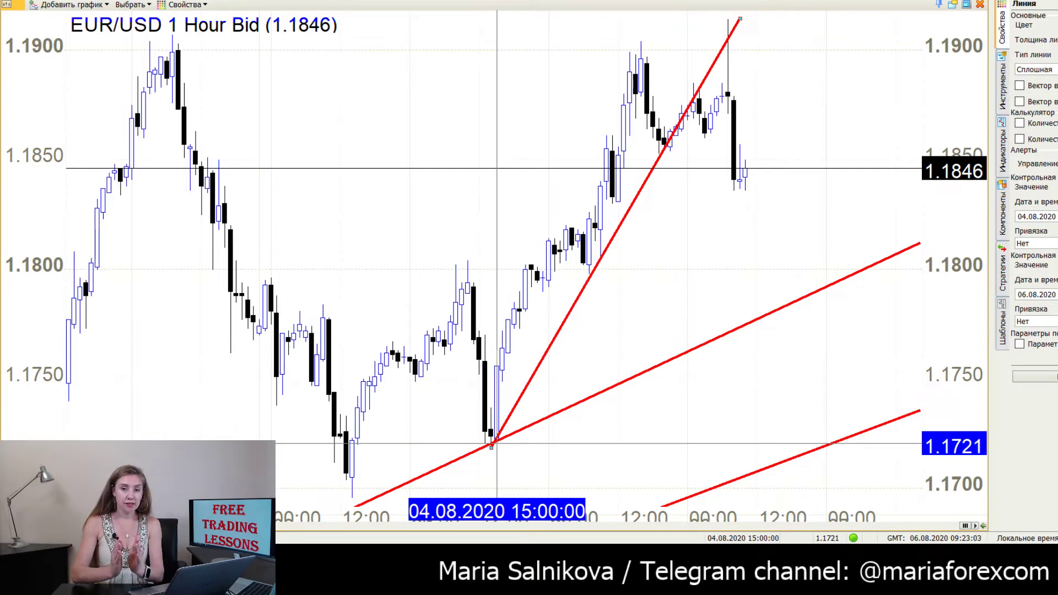
Examine the hourly trend lines at several zoom levels, checking the 04.08.2020 low and the price action around the 06.08.2020 high.
scroll(497, 443, down, 5)
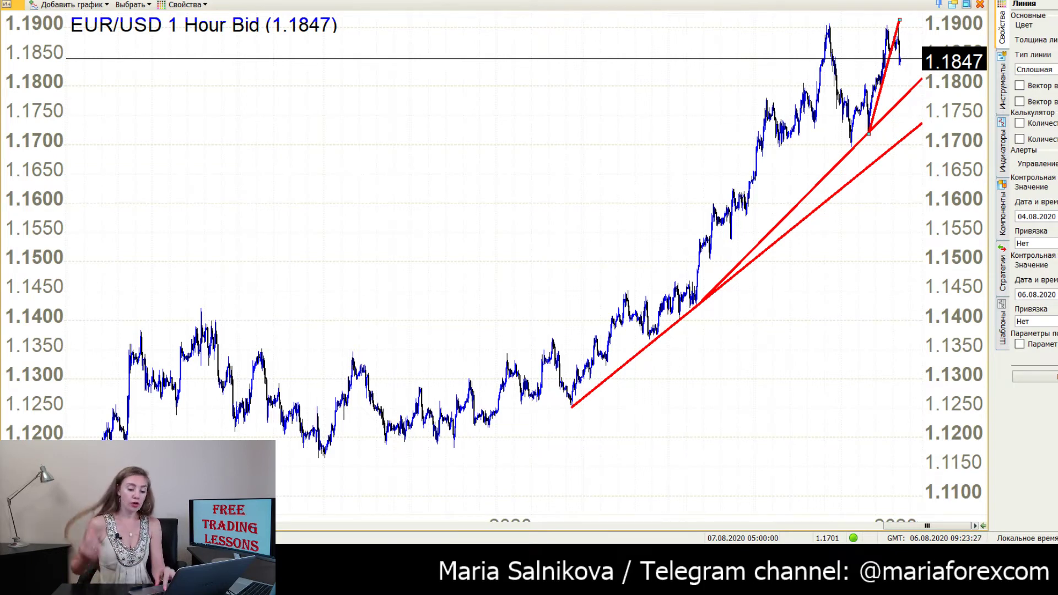
scroll(494, 263, up, 10)
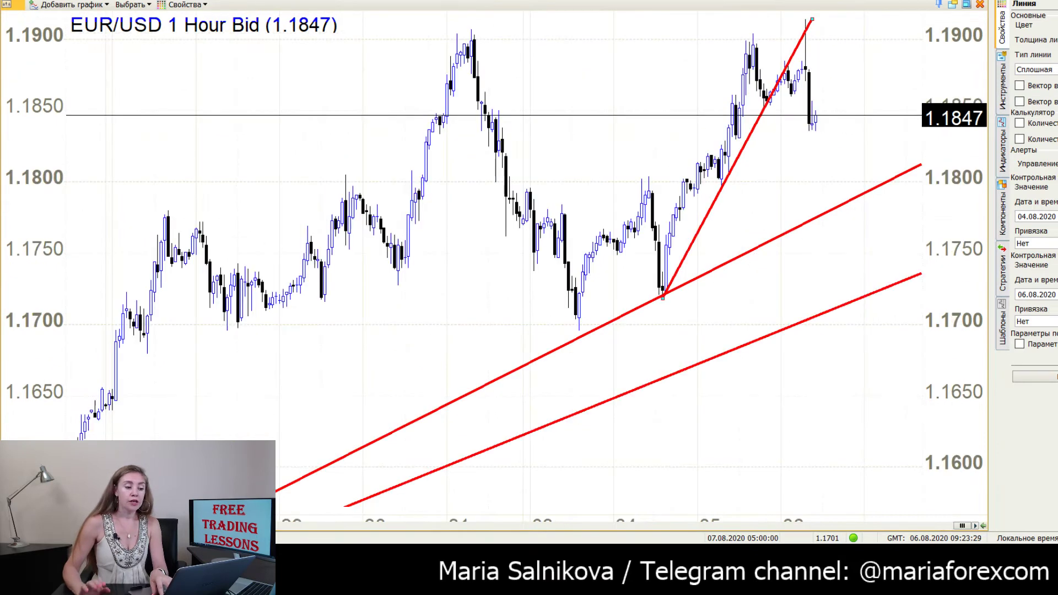
scroll(496, 264, up, 3)
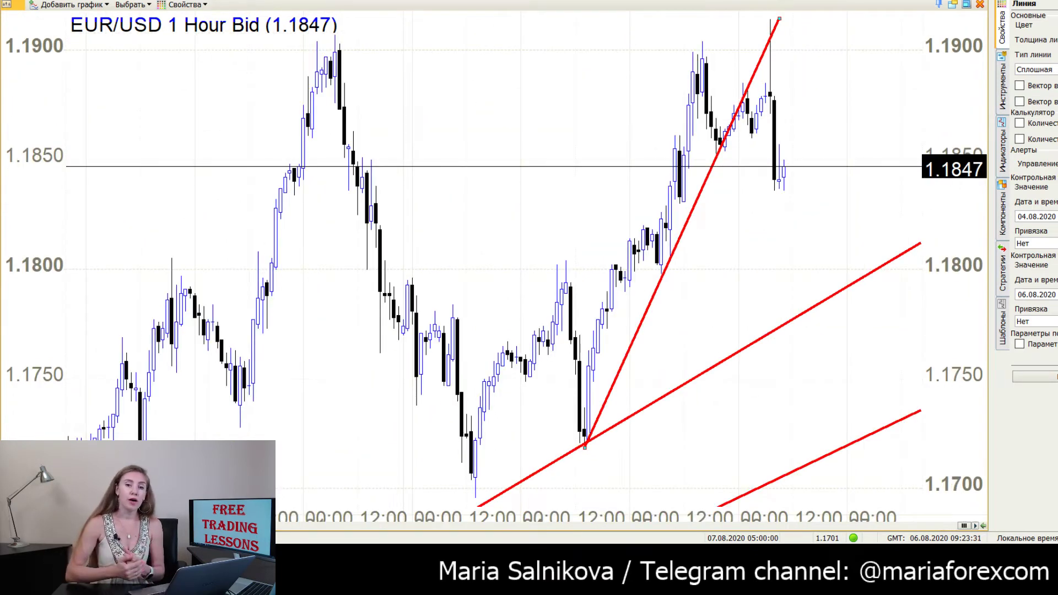
middle_click(581, 430)
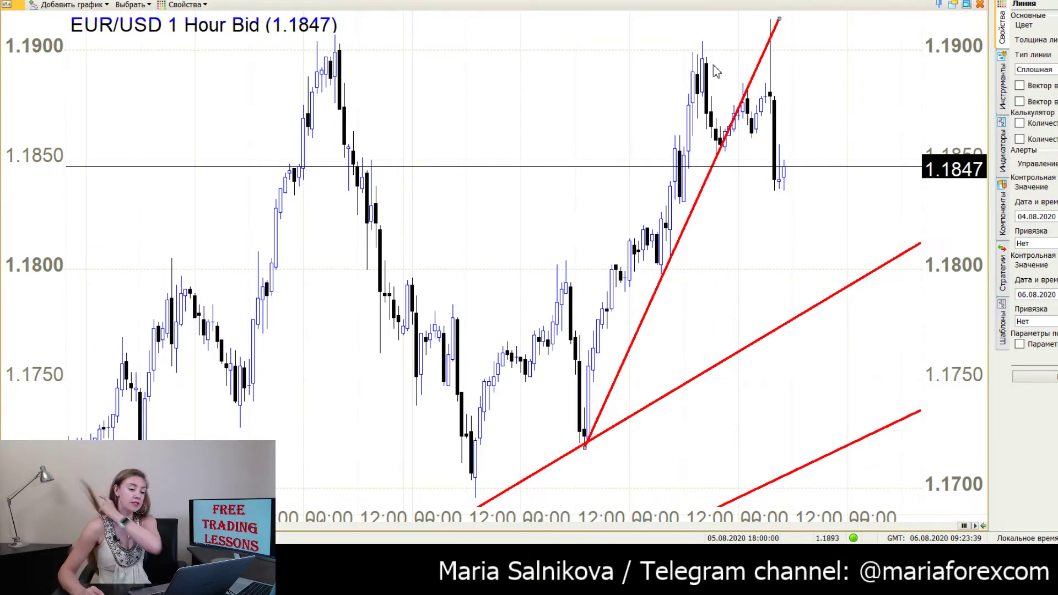
scroll(736, 241, down, 3)
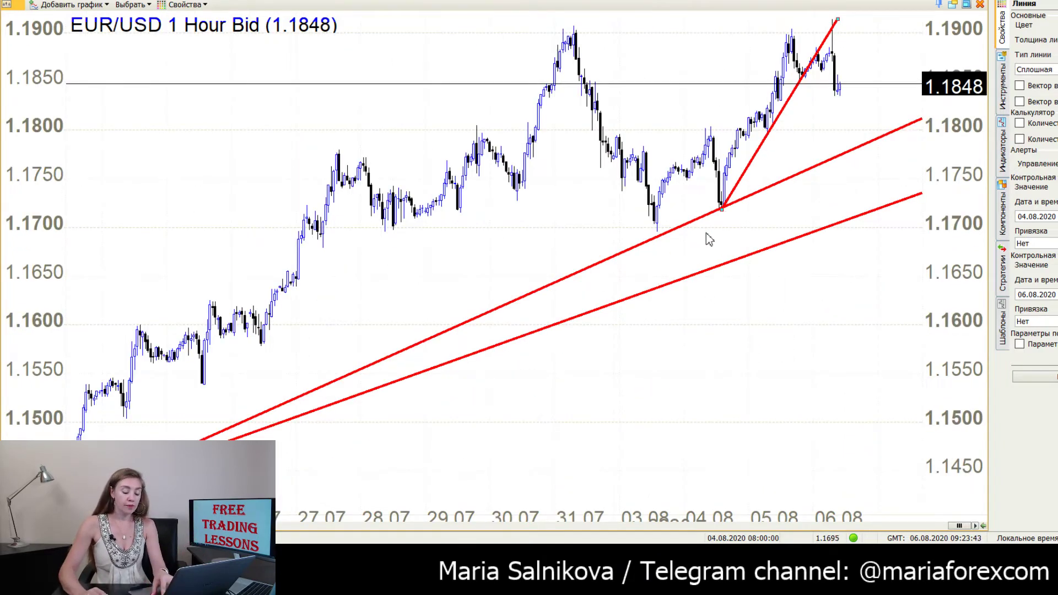
scroll(706, 232, up, 3)
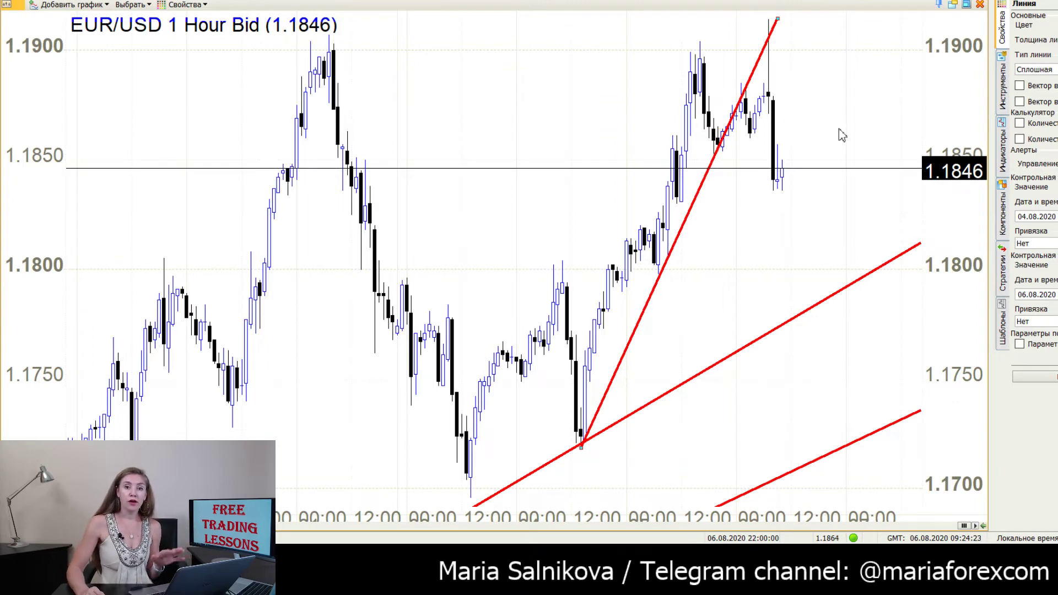
drag(784, 61, 778, 45)
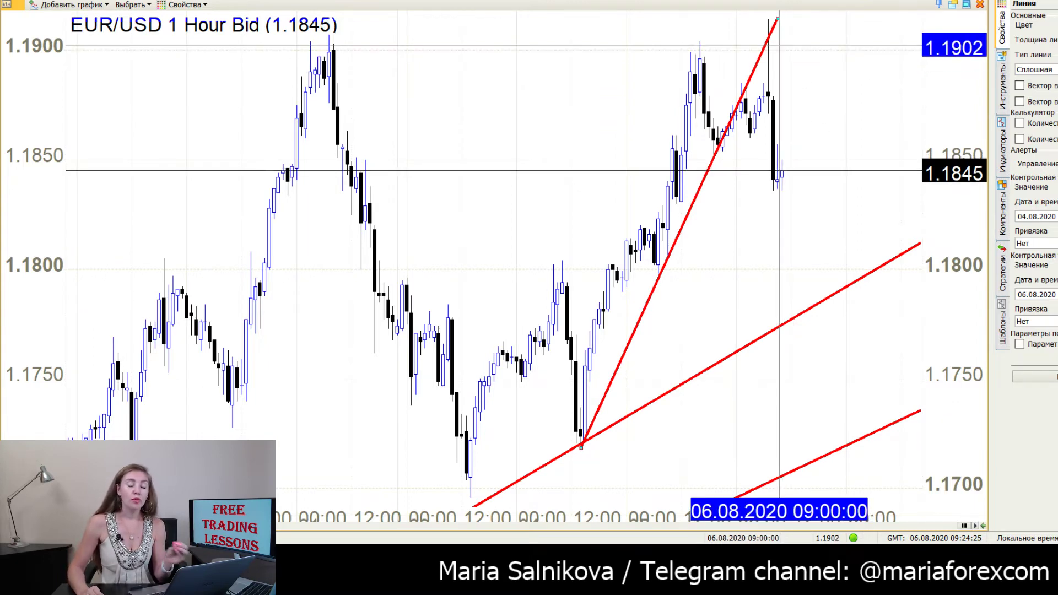
middle_click(780, 49)
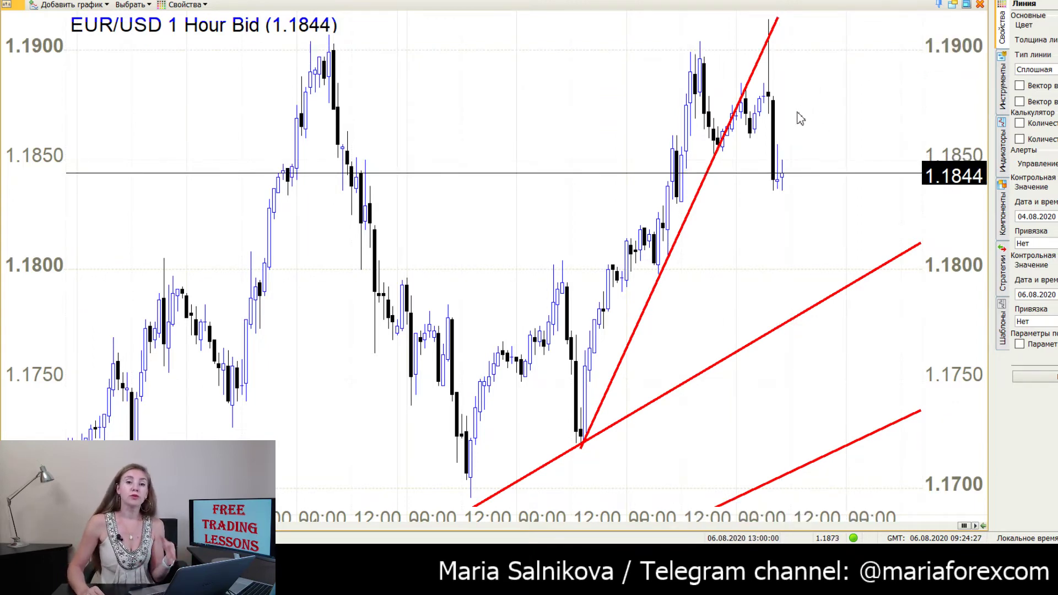
scroll(836, 138, down, 3)
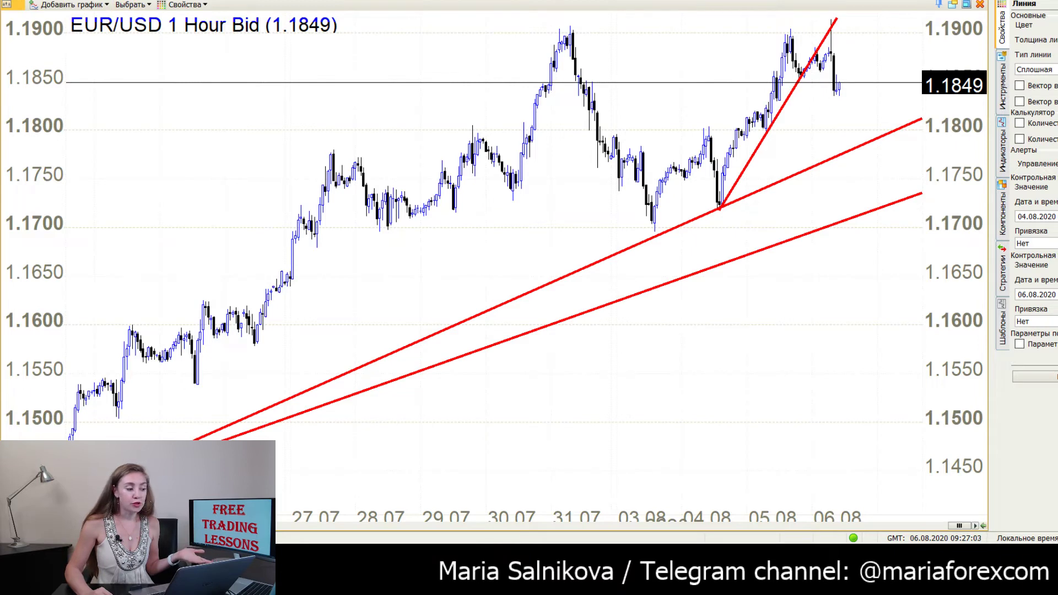
Open the workspace with the yearly GBP/USD chart and add four empty chart windows beside it in a two-by-two grid.
click(307, 1)
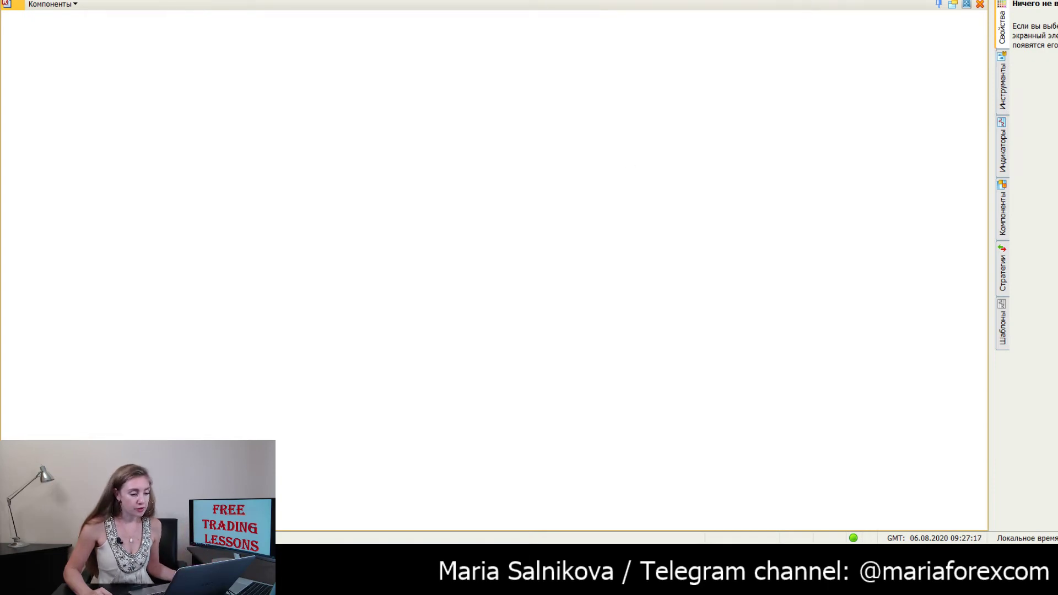
click(869, 1)
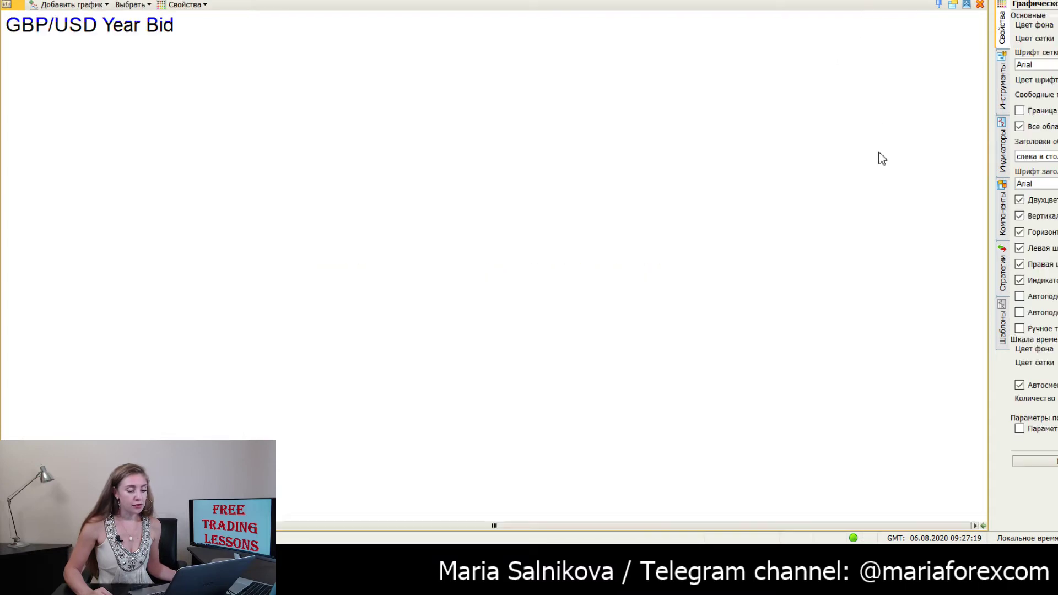
click(1003, 211)
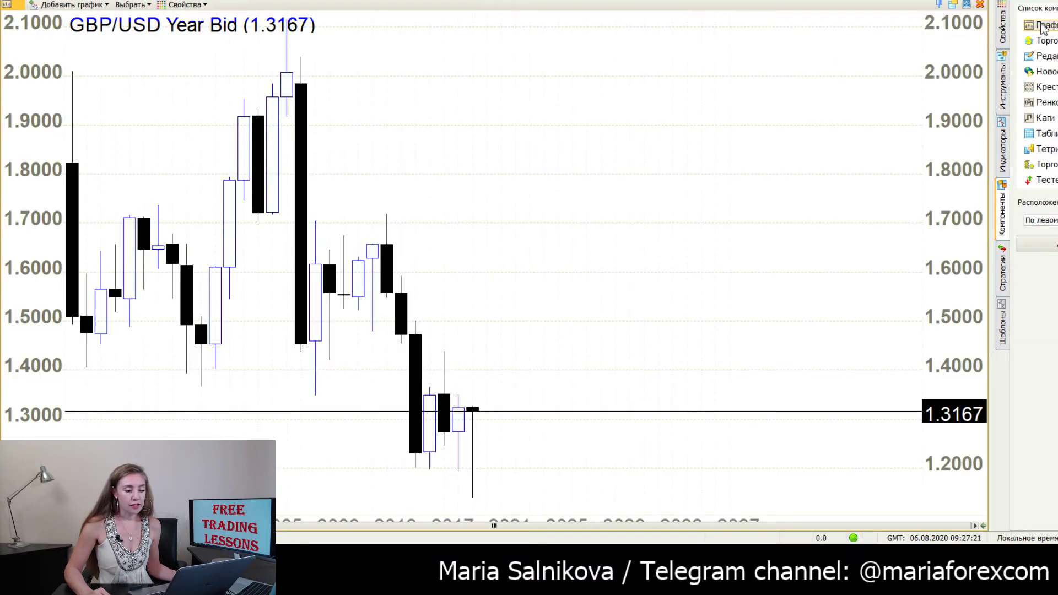
drag(1041, 24, 520, 267)
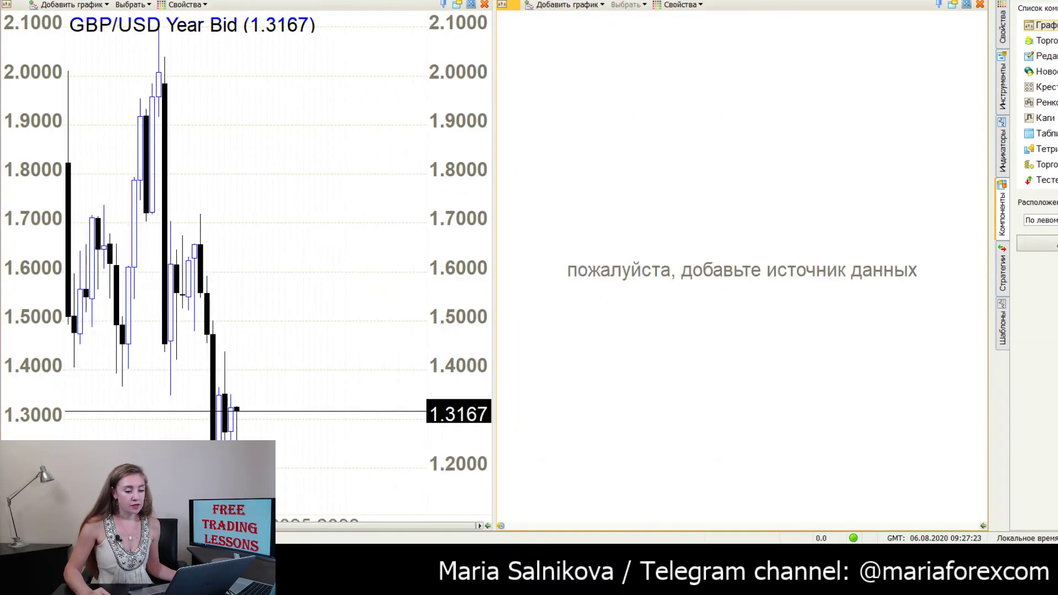
drag(1041, 25, 770, 265)
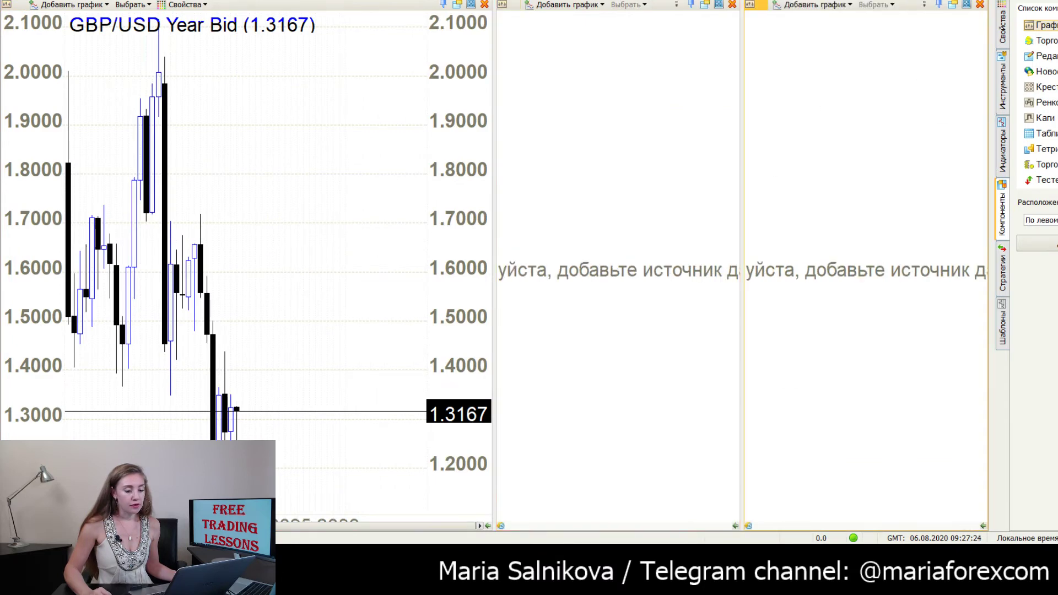
drag(1041, 24, 859, 298)
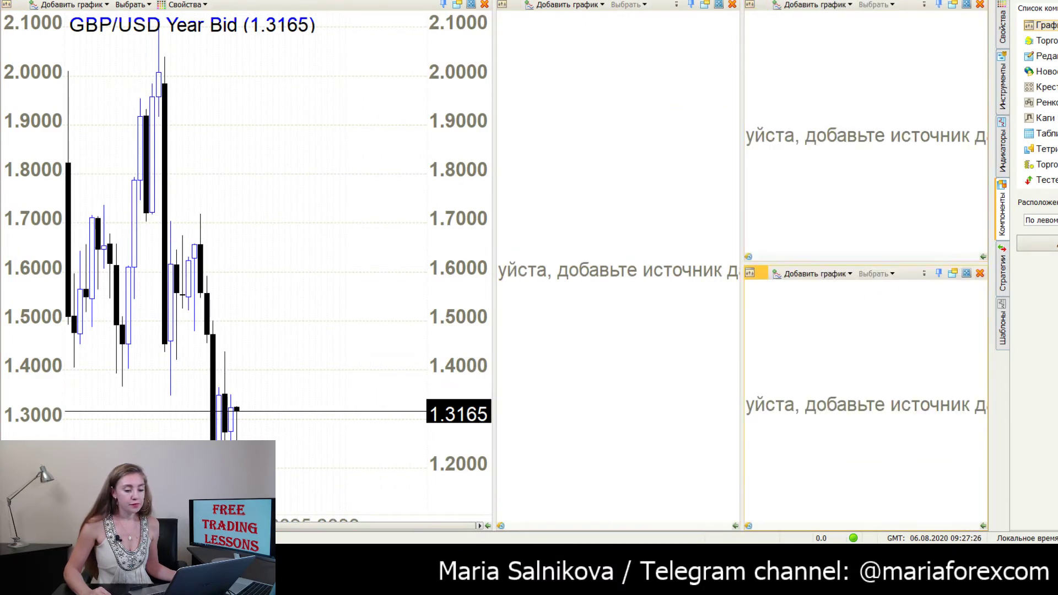
mouse_move(628, 288)
mouse_down()
mouse_move(626, 274)
mouse_move(630, 293)
mouse_up()
Load GBP/USD into the four empty charts with month, week, day and 1-hour intervals.
click(589, 101)
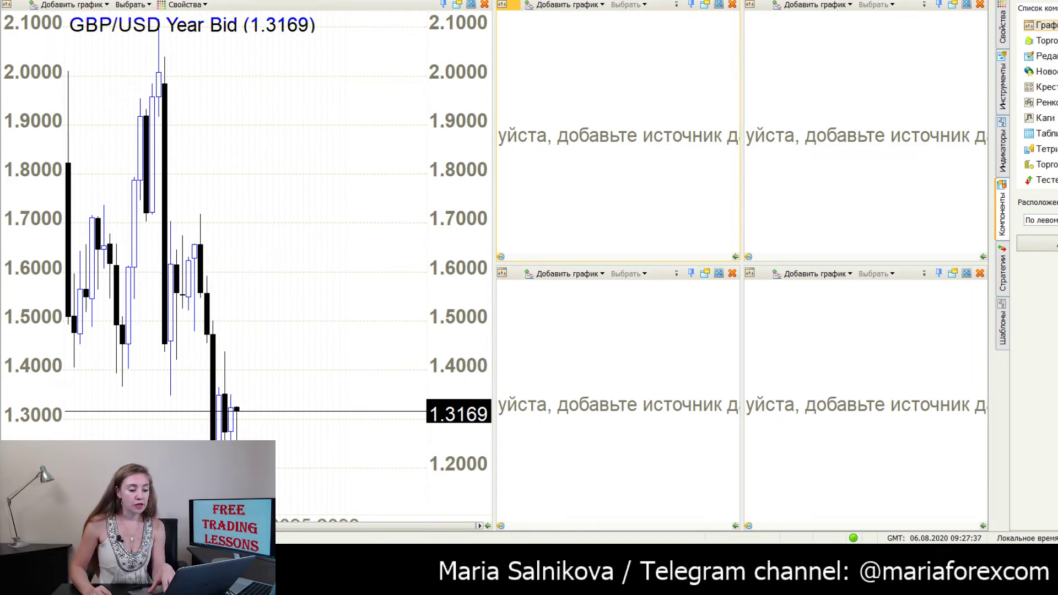
click(870, 96)
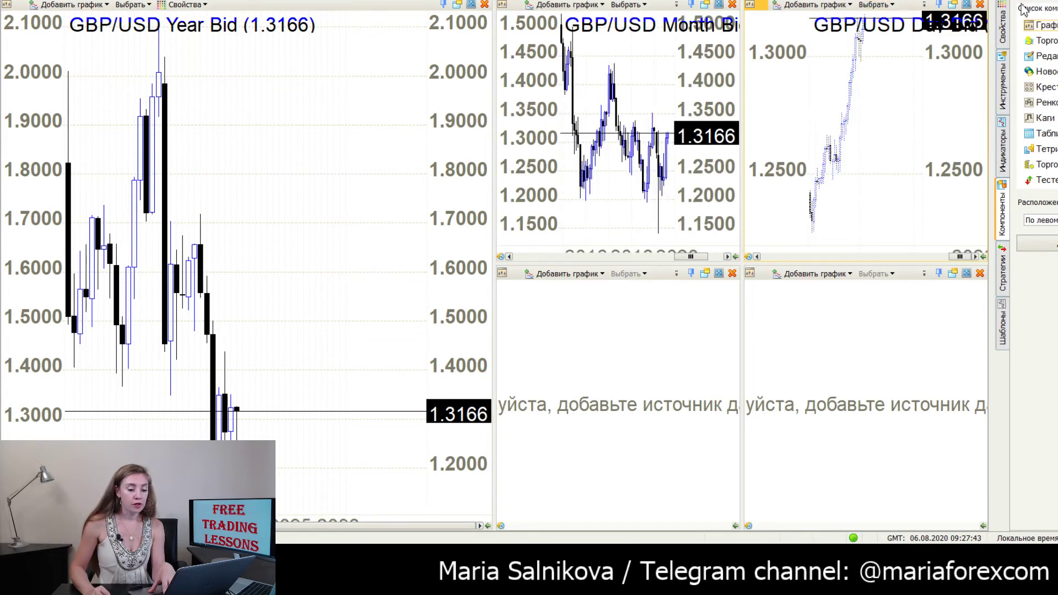
click(1004, 23)
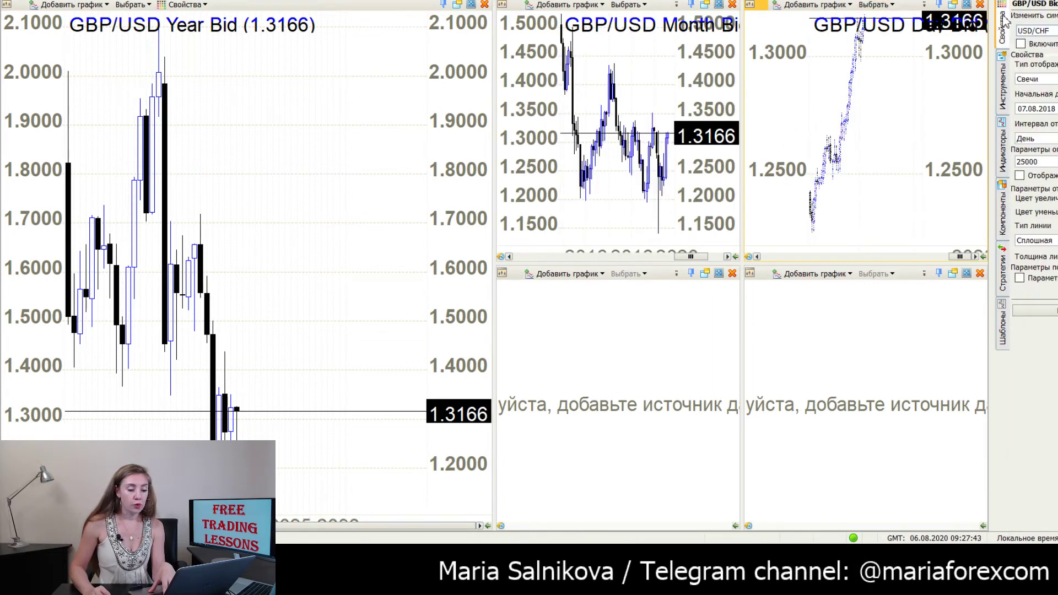
click(1034, 164)
click(1039, 310)
click(620, 358)
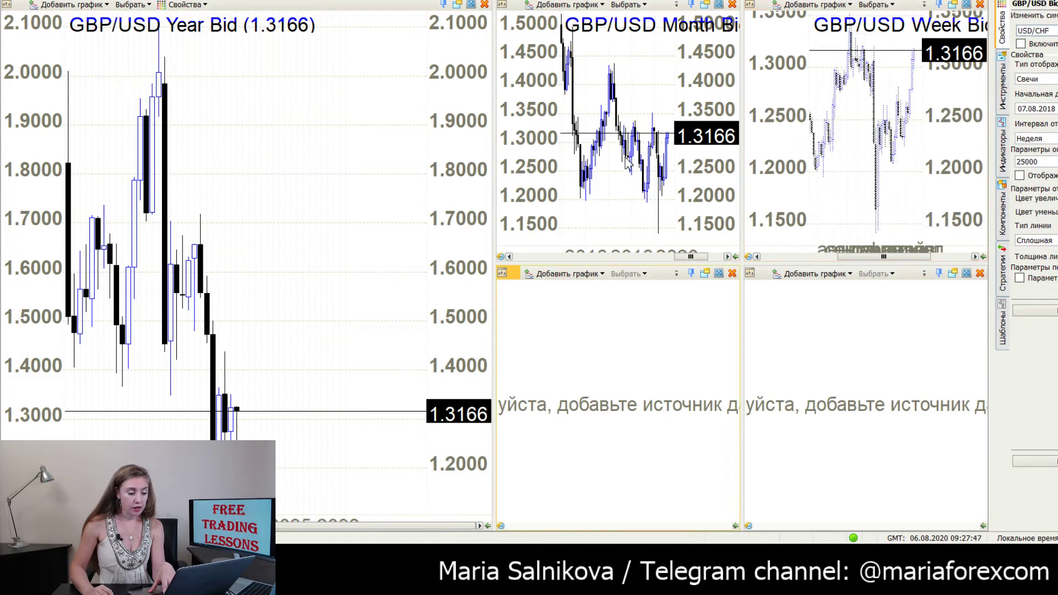
click(824, 341)
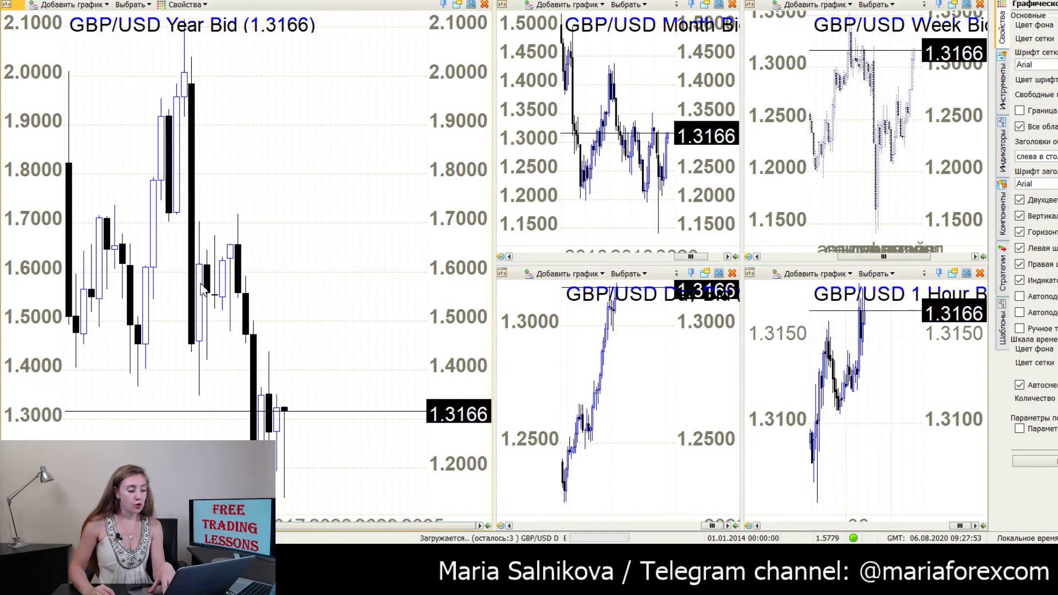
Set the yearly GBP/USD chart's start date to 02.01.1971 and maximize that chart.
click(201, 284)
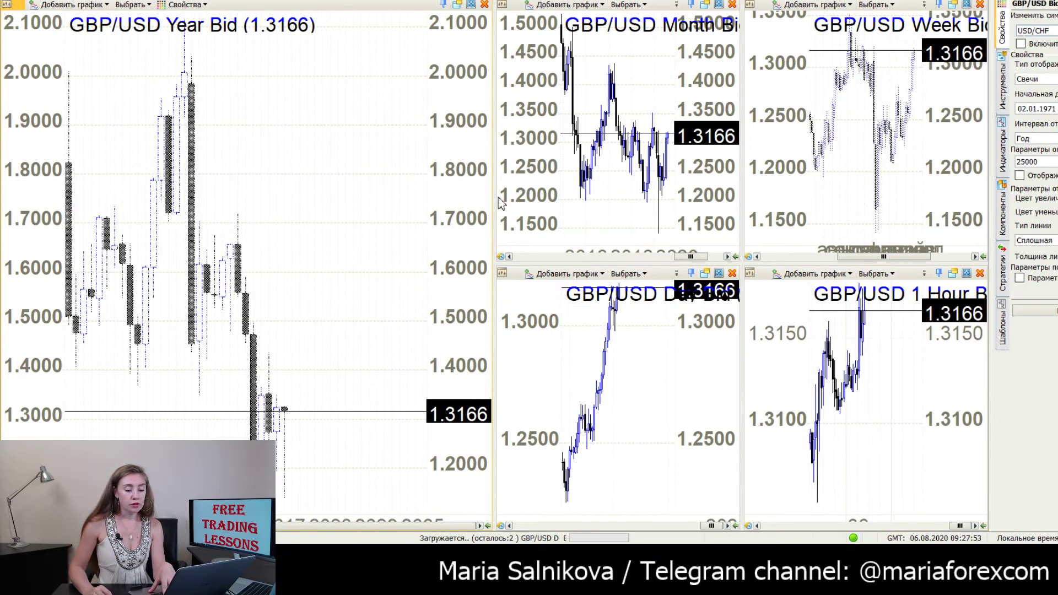
click(1052, 109)
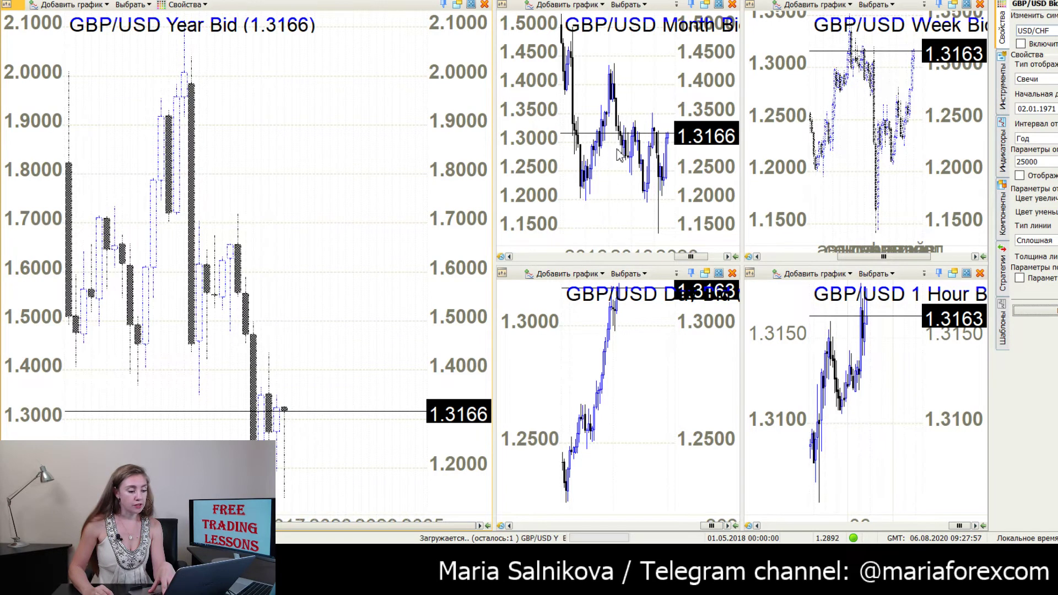
click(636, 152)
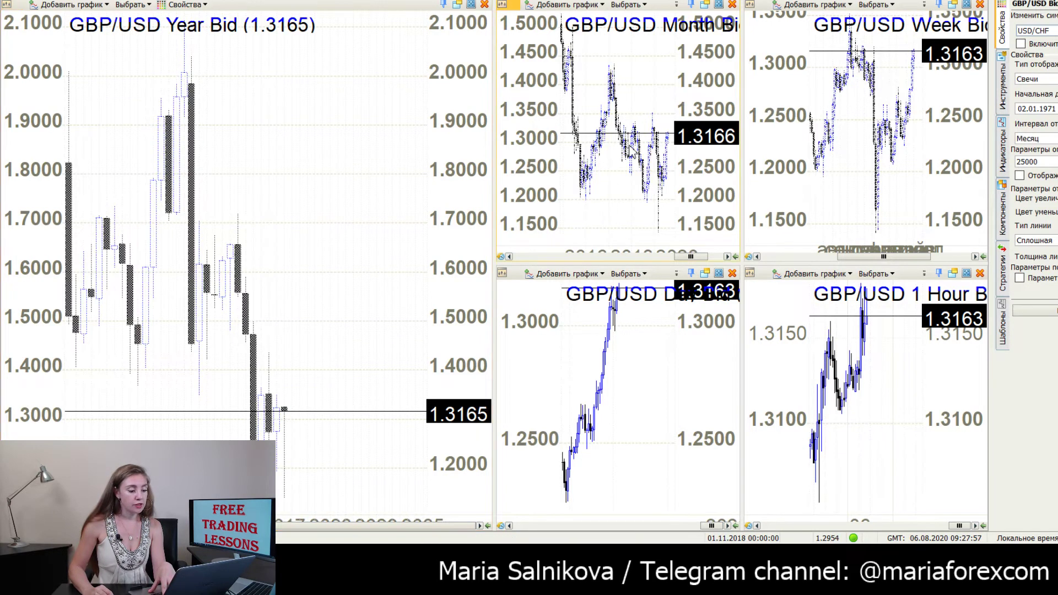
click(380, 246)
click(471, 5)
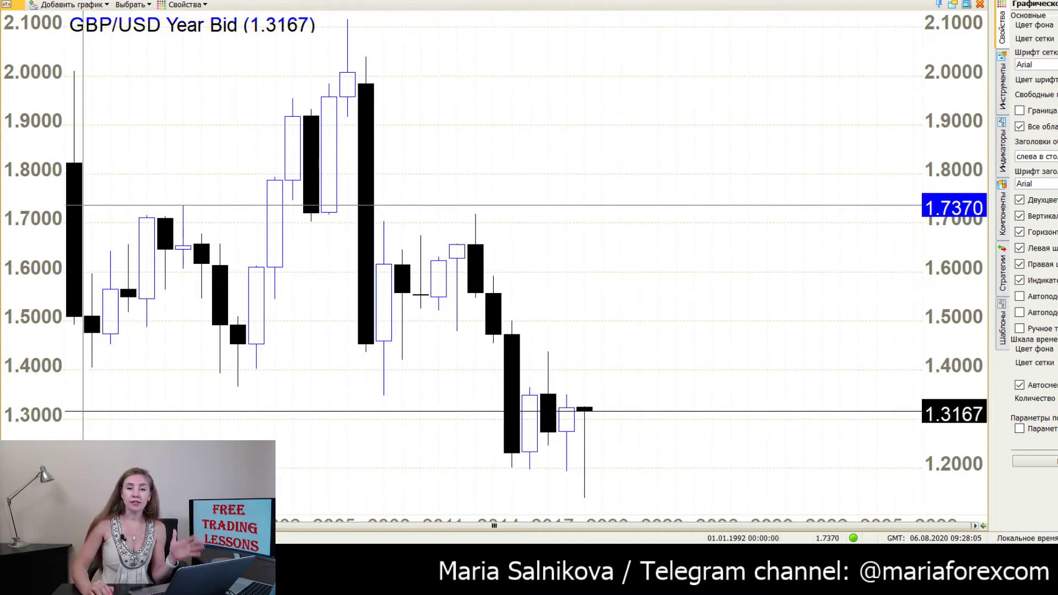
Try to set the yearly GBP/USD chart's start date to 02.01.1964.
click(585, 408)
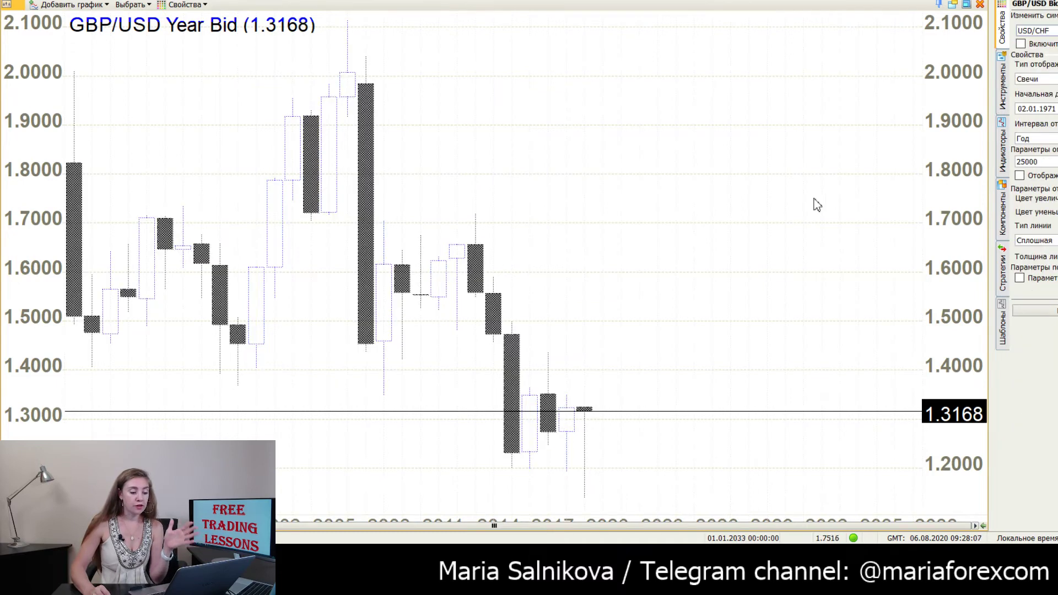
double_click(1048, 110)
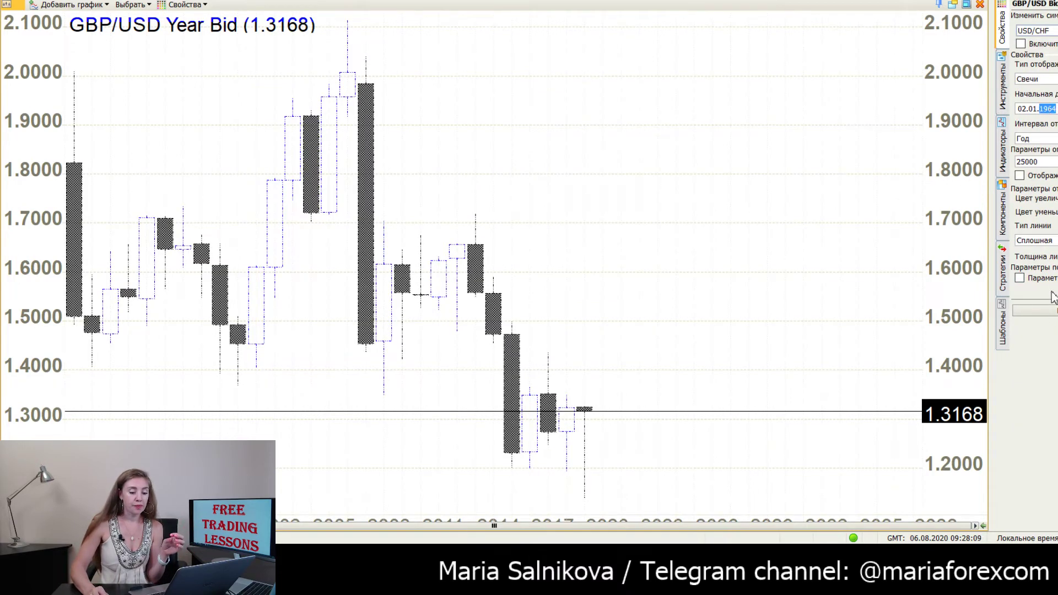
click(744, 263)
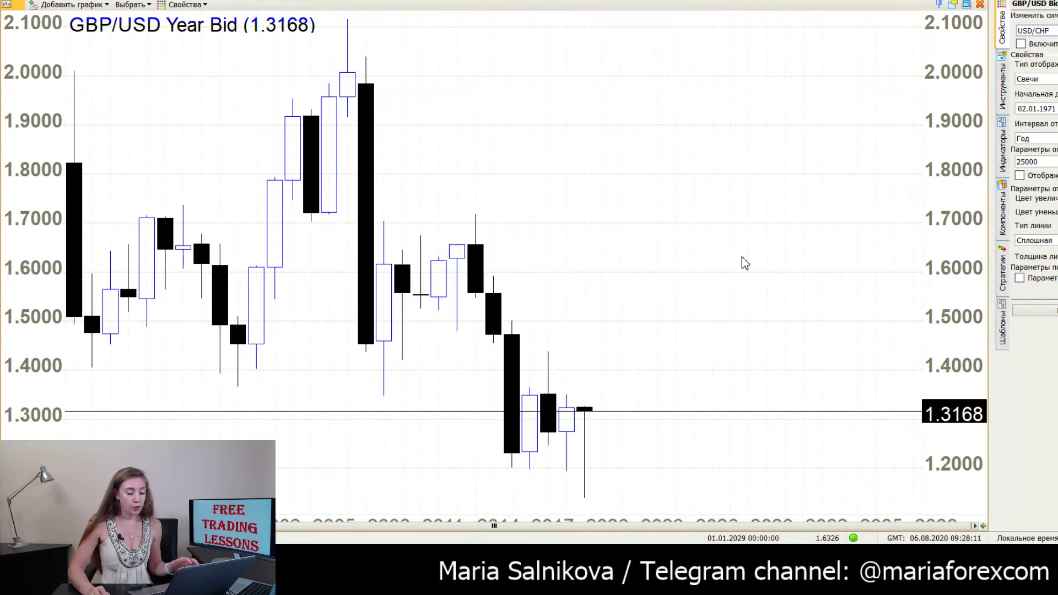
drag(354, 36, 348, 31)
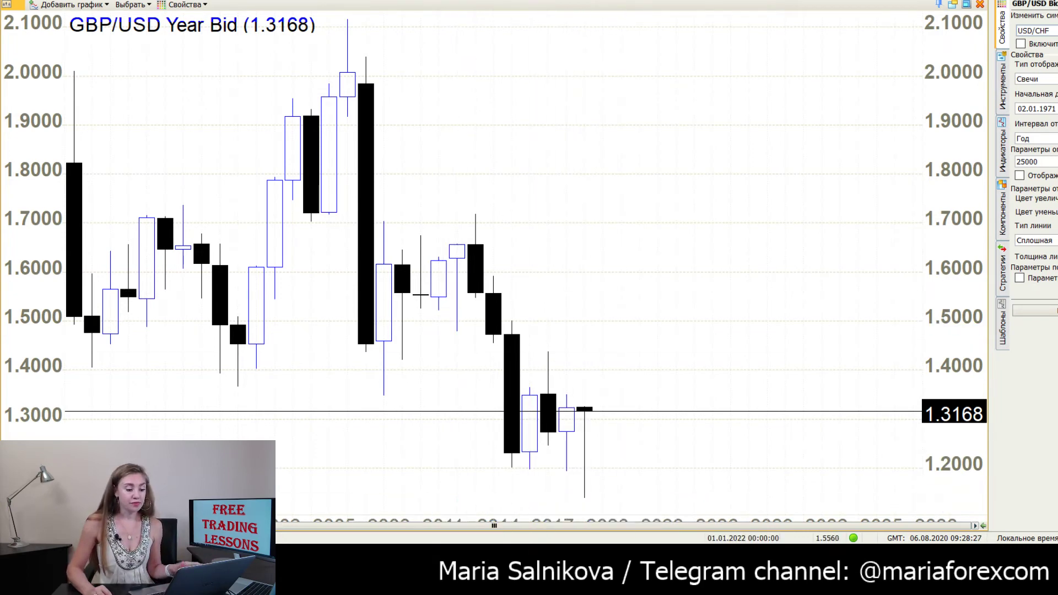
middle_click(624, 293)
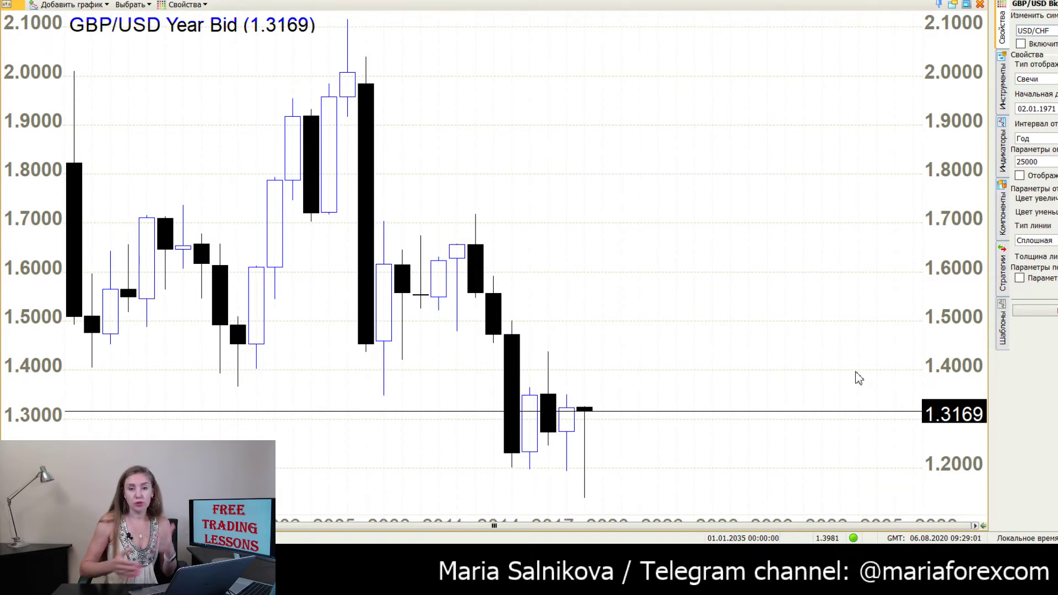
Maximize the monthly GBP/USD chart and draw a falling red trend line from the late-2007 high across the 2014 high to October 2022.
click(966, 4)
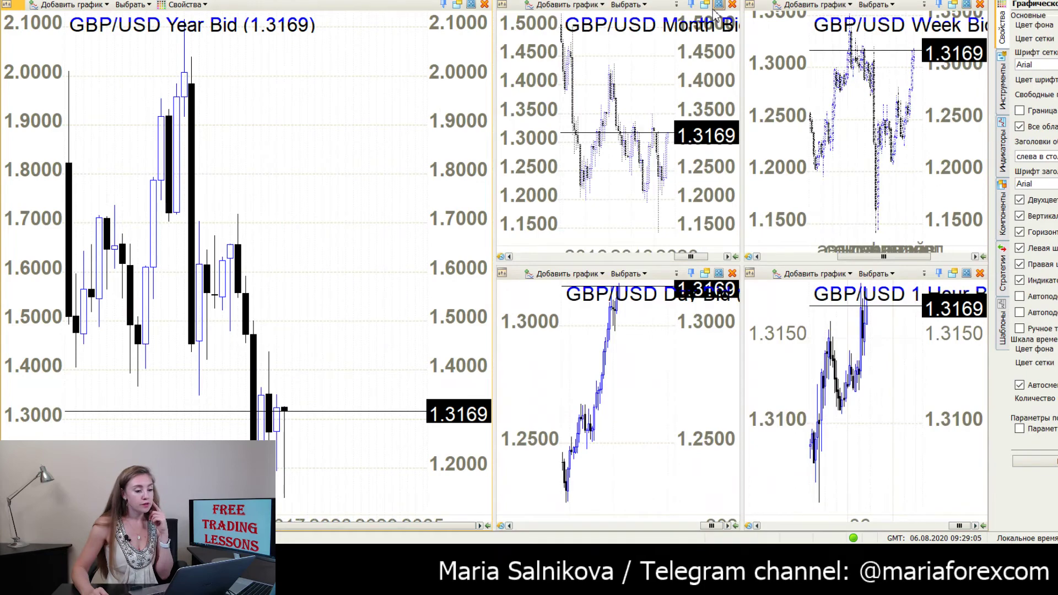
click(718, 4)
scroll(697, 205, down, 7)
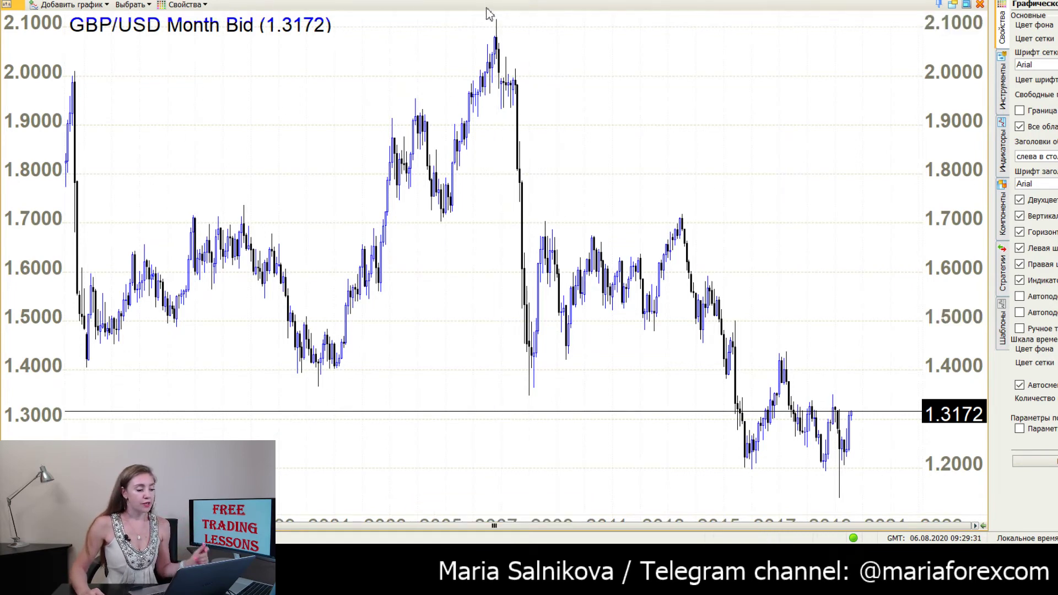
mouse_move(496, 20)
mouse_down()
mouse_move(620, 166)
mouse_move(931, 441)
mouse_move(919, 462)
mouse_move(911, 452)
mouse_up()
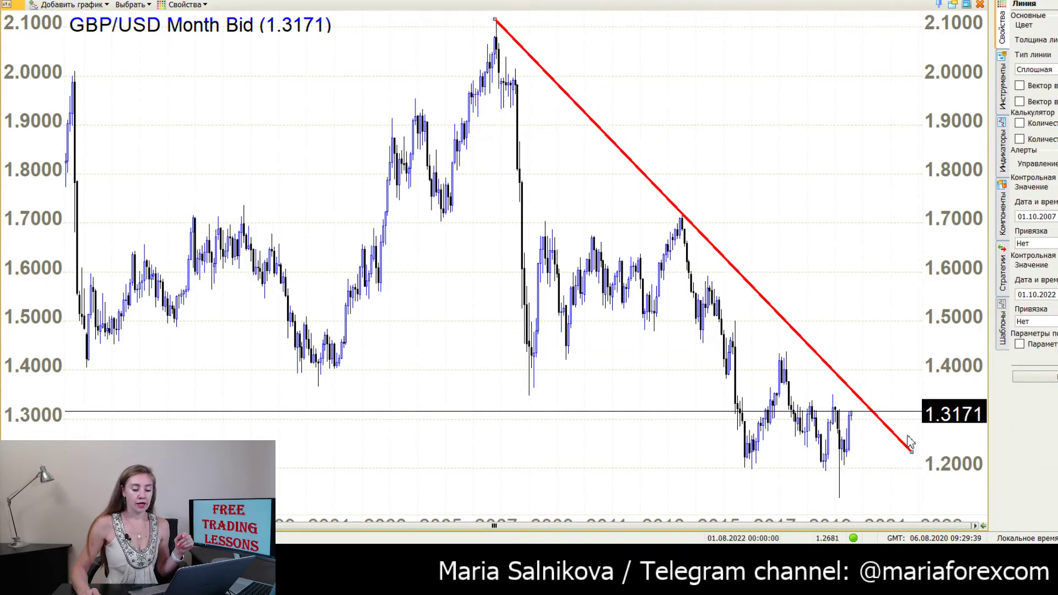
Place a horizontal level line at 1.3495 on the monthly chart, where the falling trend line passes October 2020.
scroll(808, 403, up, 1)
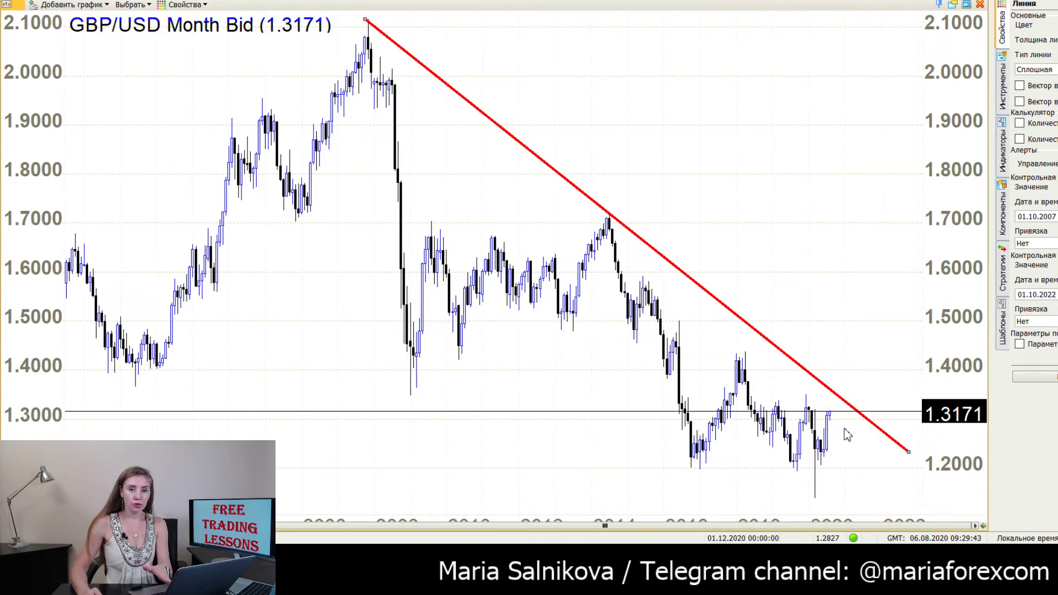
middle_click(824, 423)
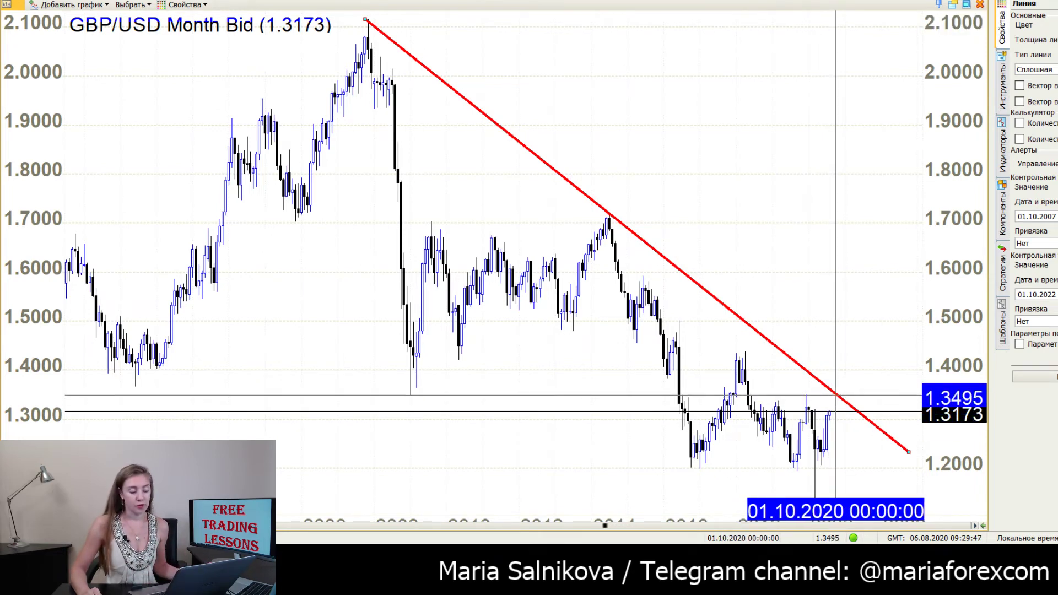
middle_click(836, 395)
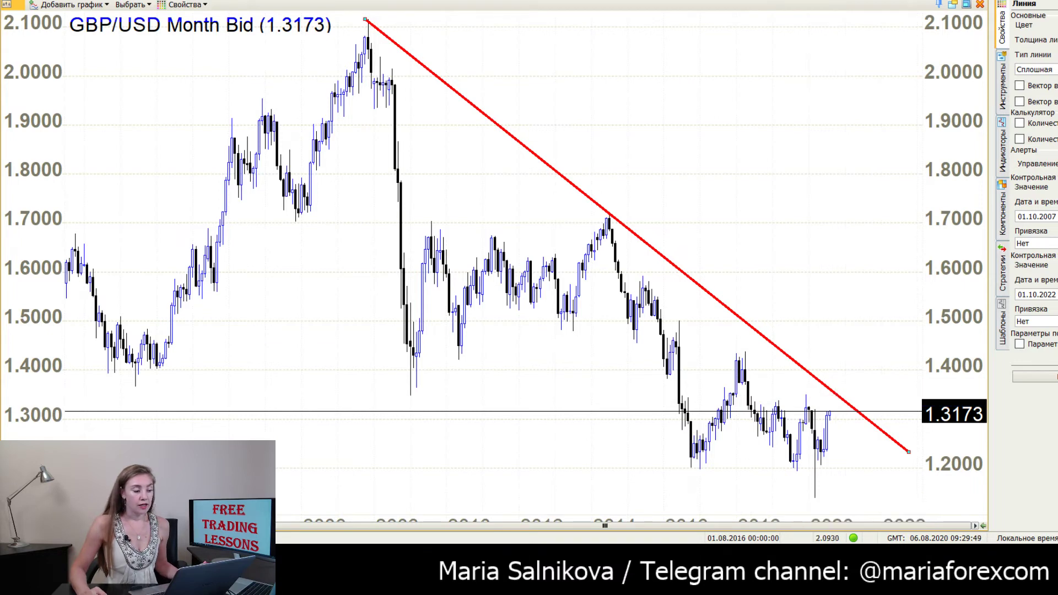
click(835, 395)
middle_click(836, 399)
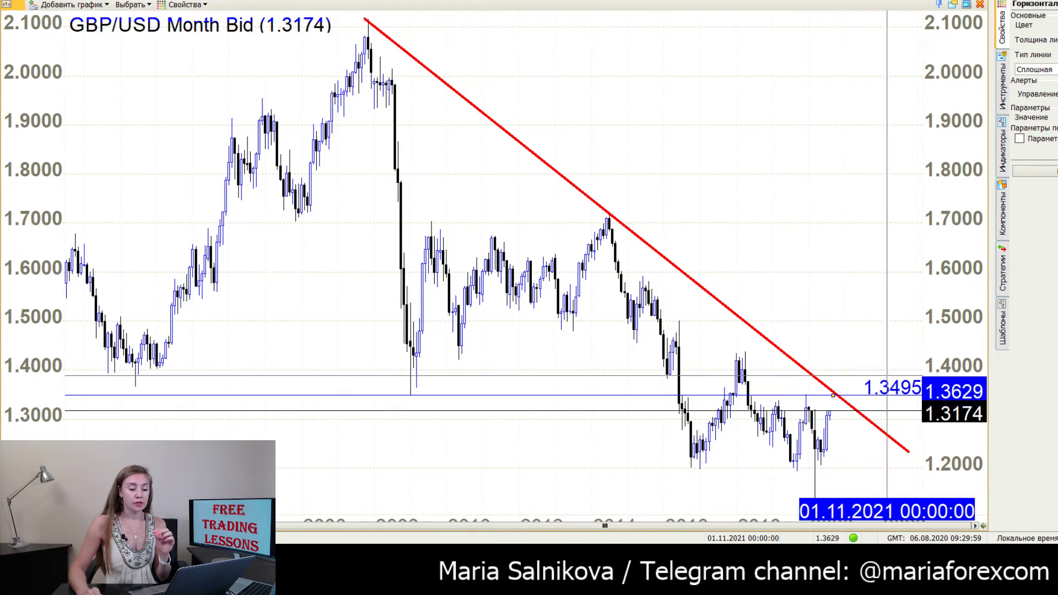
middle_click(889, 340)
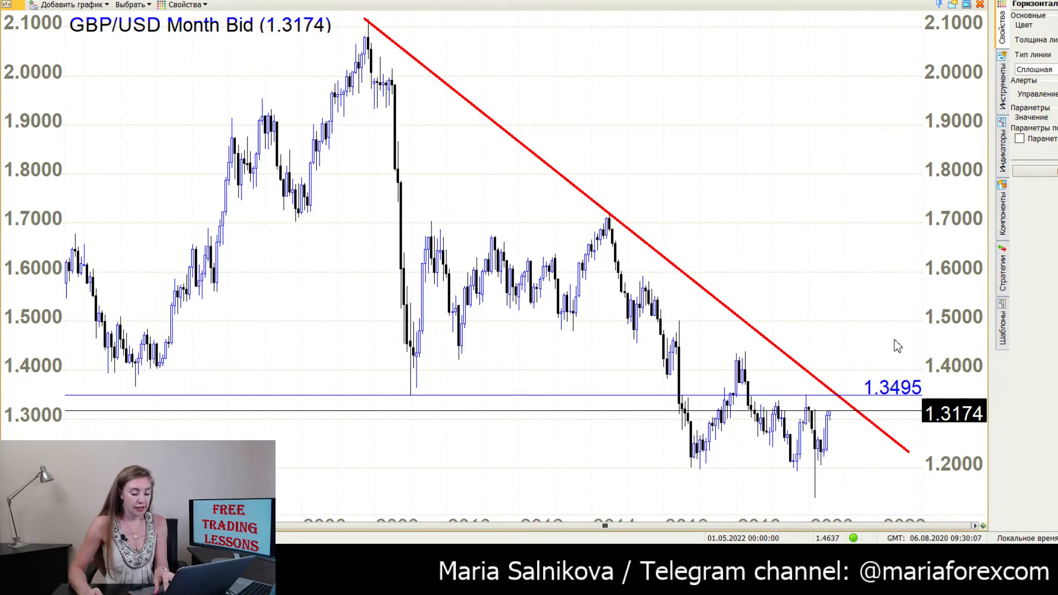
Examine the monthly chart's falling trend line from its 2007 high to its lower end, along with the recent candles below it.
scroll(884, 439, up, 2)
scroll(856, 453, down, 5)
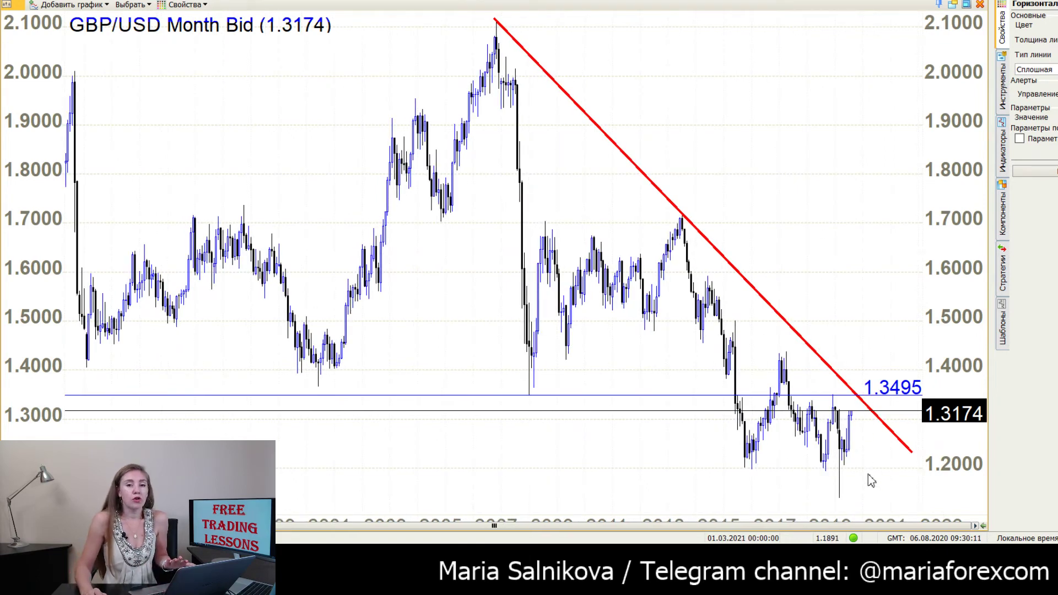
middle_click(843, 475)
middle_click(845, 490)
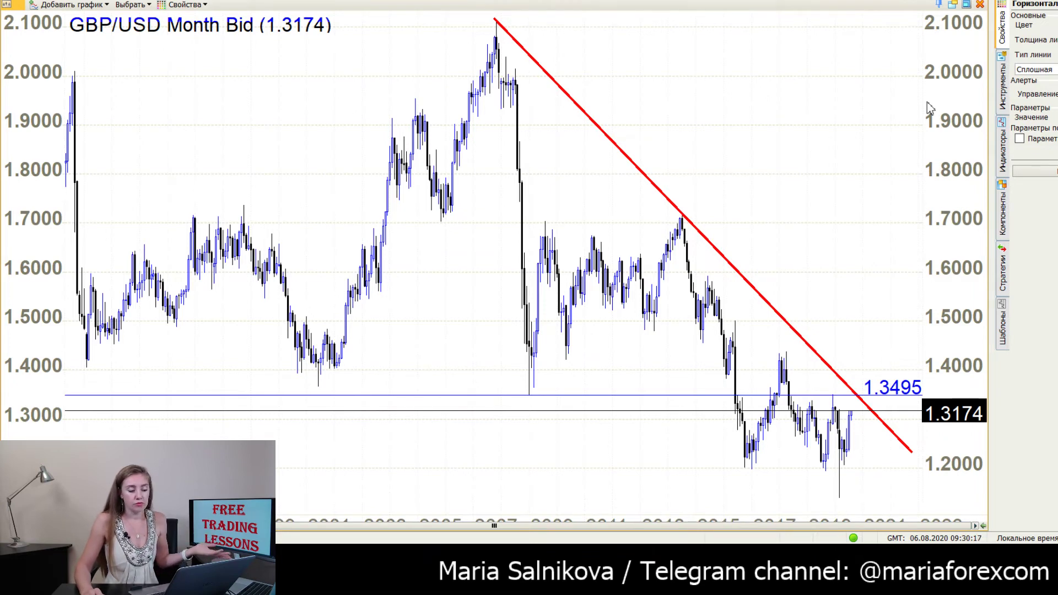
click(966, 5)
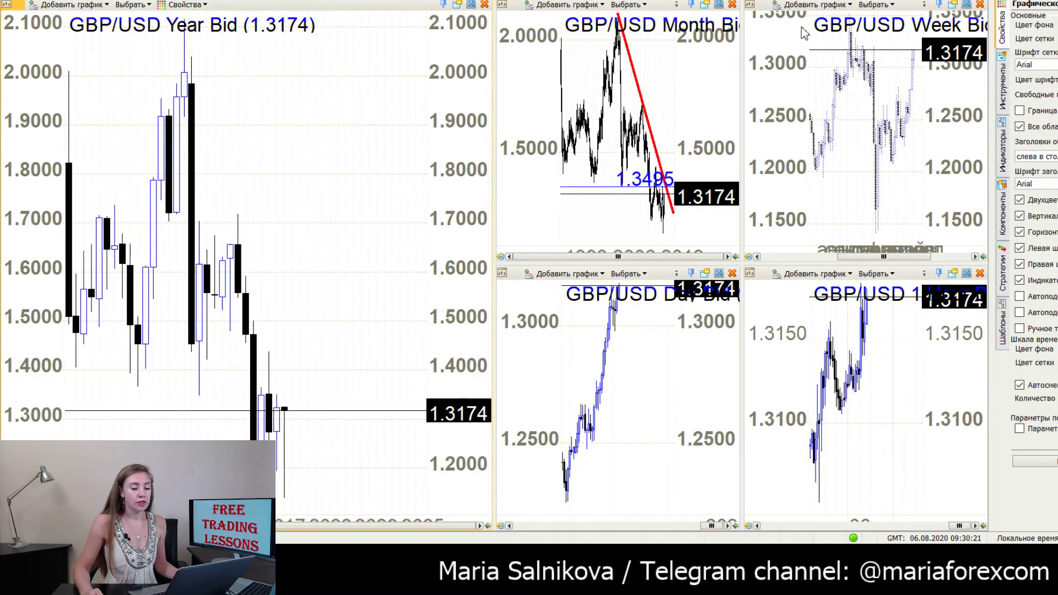
click(719, 5)
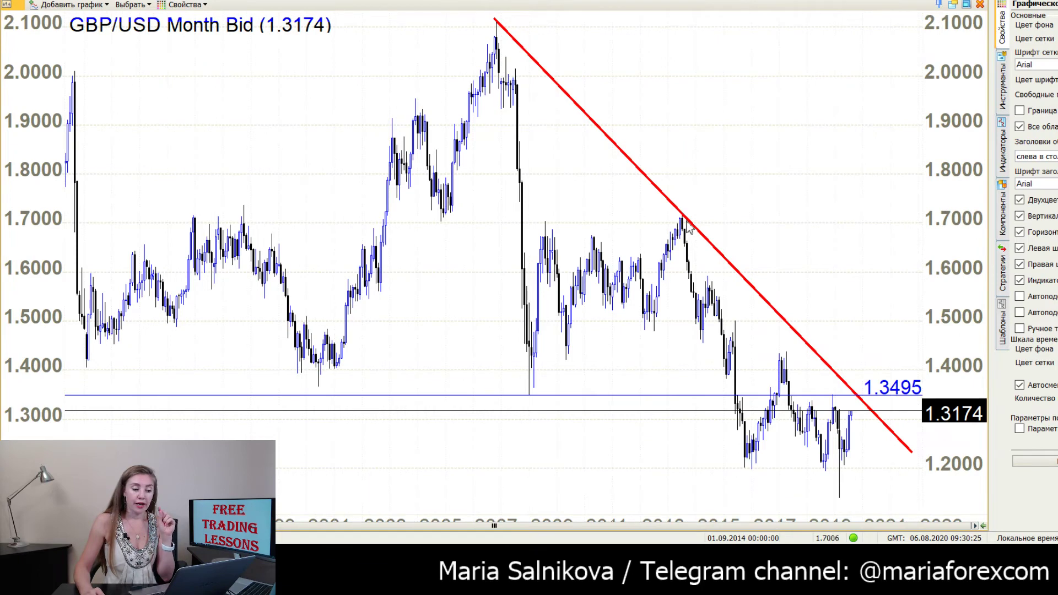
middle_click(506, 44)
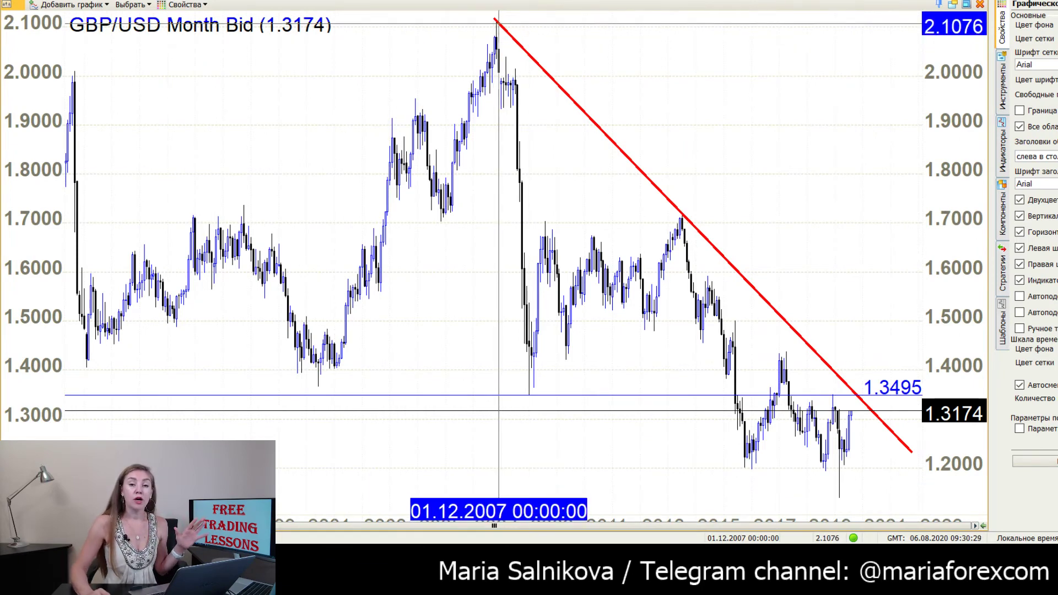
middle_click(911, 451)
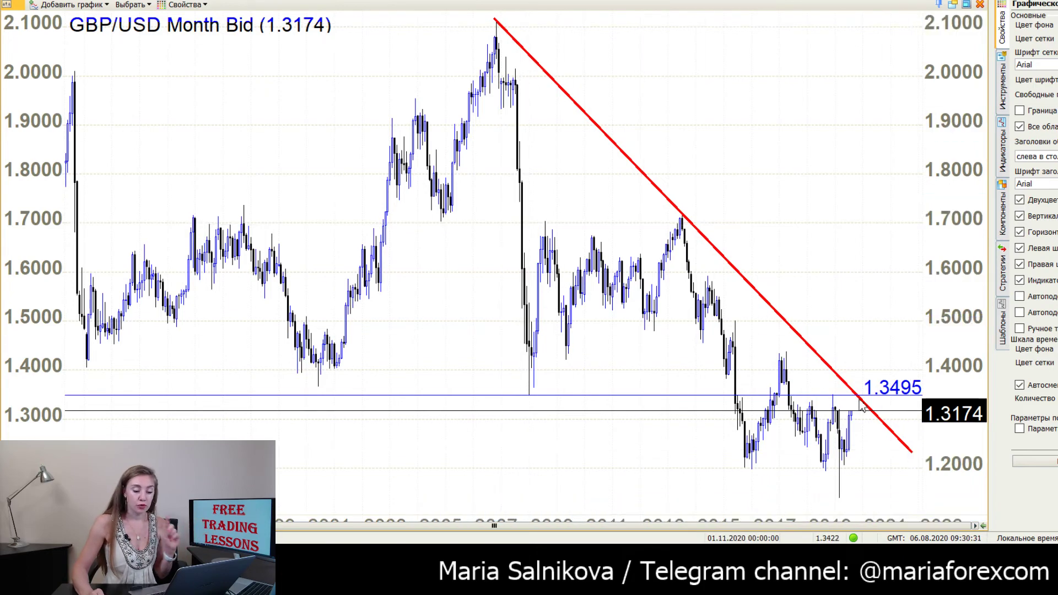
Maximize the weekly GBP/USD chart and set its start date to 07.08.2015.
click(968, 7)
double_click(946, 154)
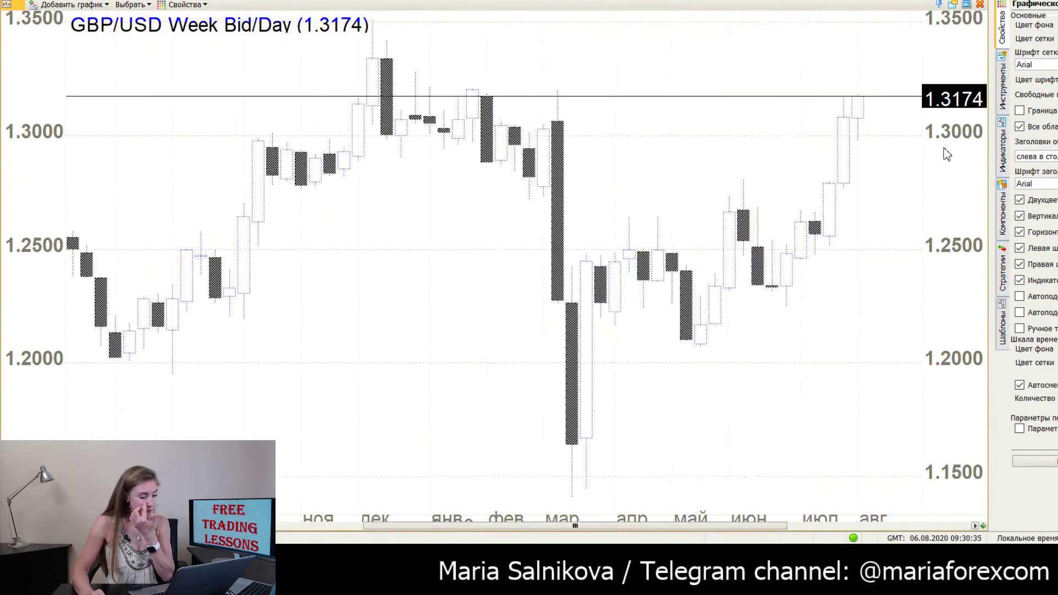
scroll(931, 182, down, 5)
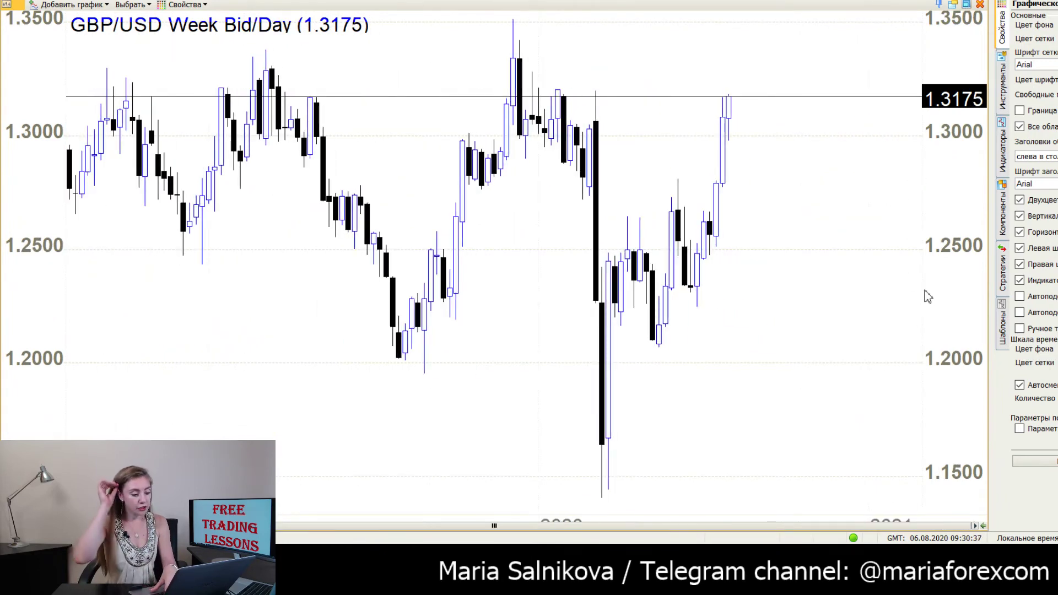
click(697, 287)
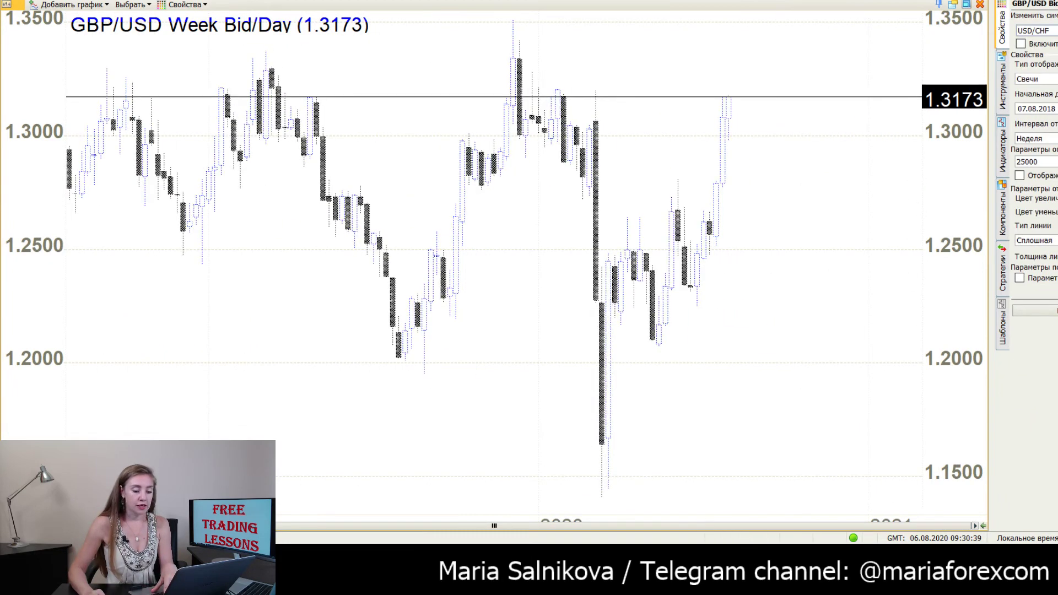
click(1057, 108)
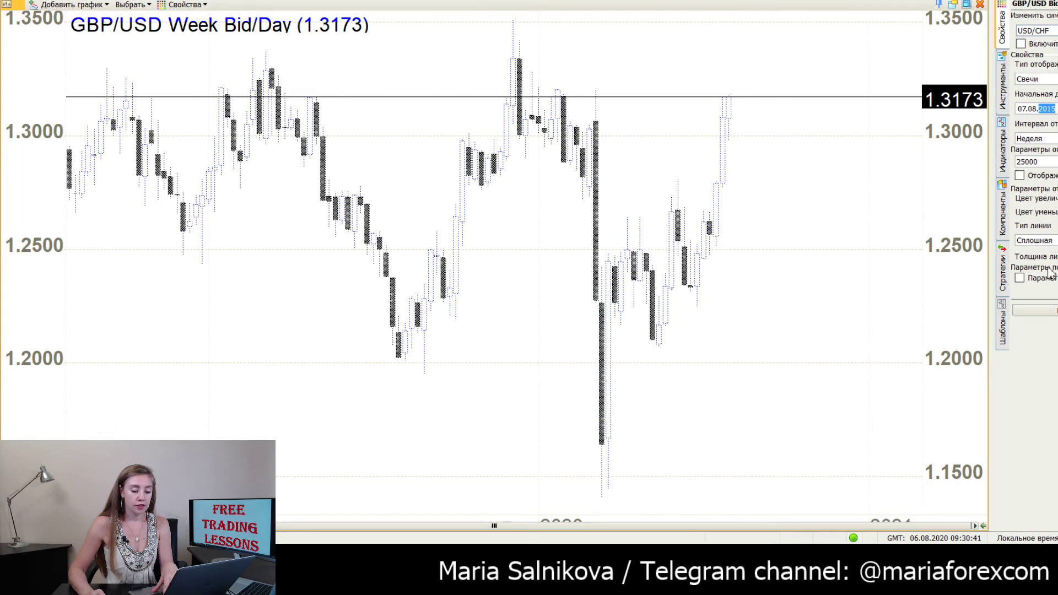
text(2015)
click(1045, 314)
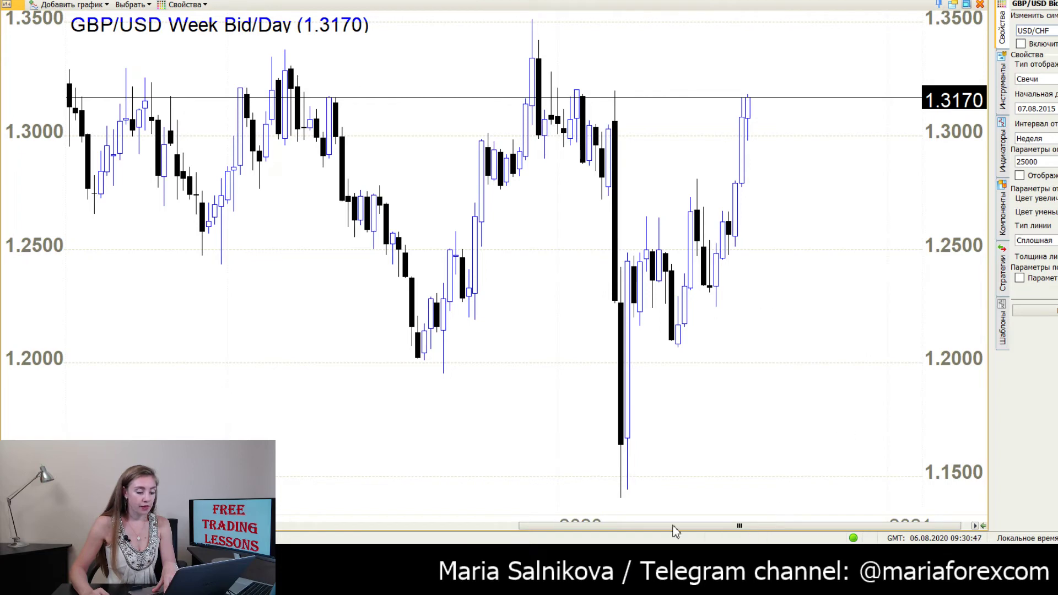
Try a rising trend line from the March 2020 low on the weekly chart, and remove it.
mouse_move(624, 496)
mouse_down()
mouse_move(772, 220)
mouse_move(804, 186)
mouse_move(818, 188)
mouse_up()
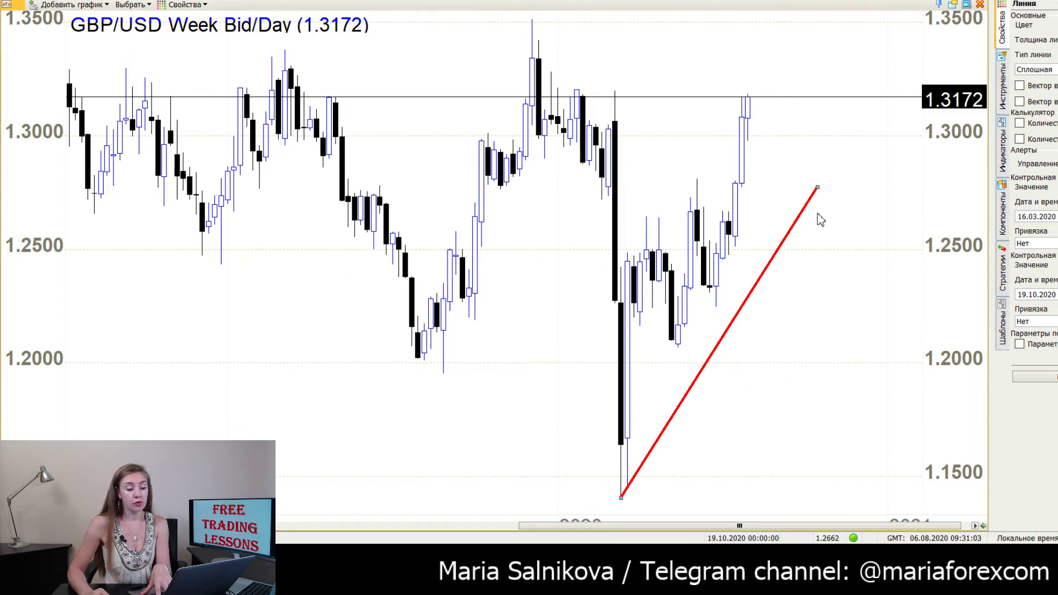
key(Delete)
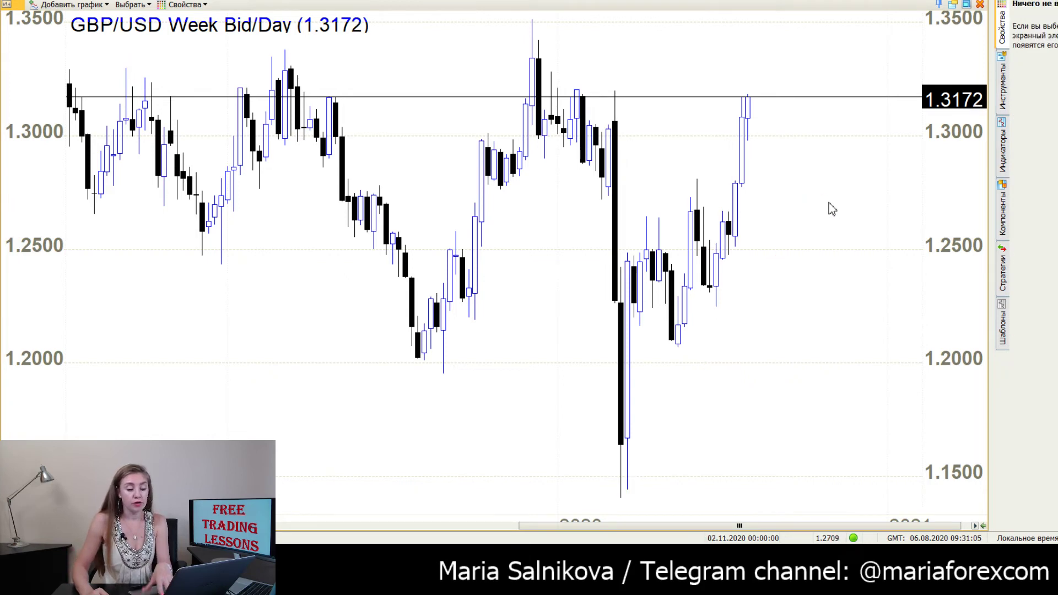
scroll(882, 197, down, 2)
scroll(920, 200, down, 2)
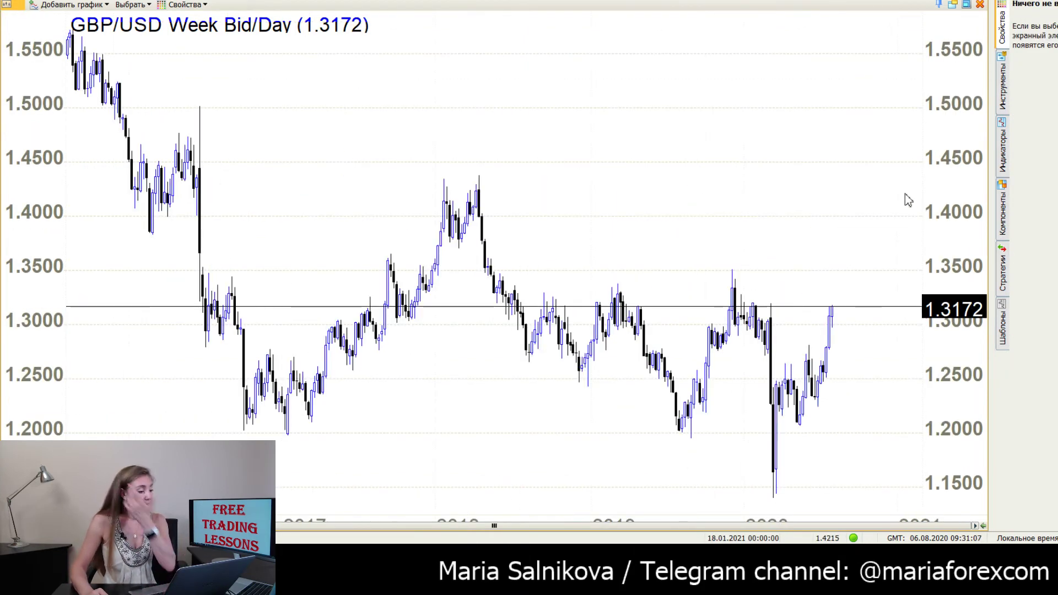
Maximize the daily GBP/USD chart and draw a rising channel with its lower line from the March 2020 low along the late-June low.
click(972, 5)
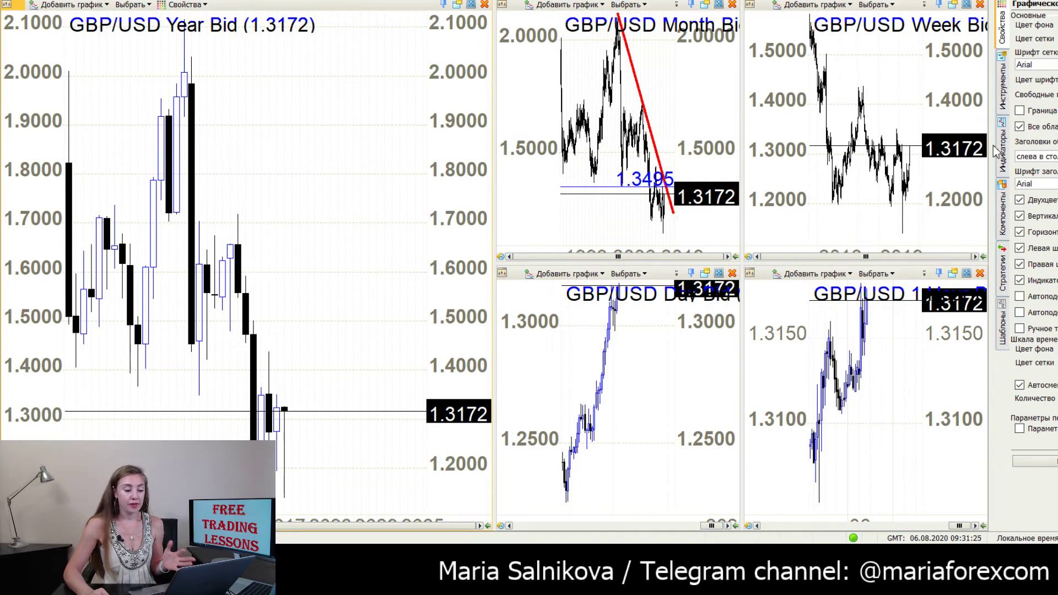
click(719, 274)
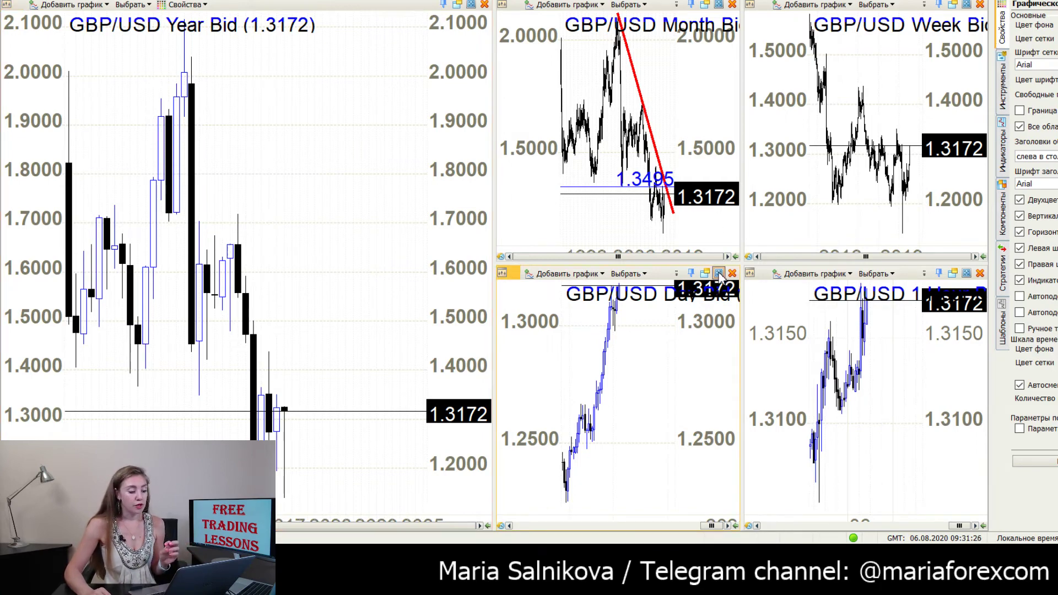
click(719, 275)
scroll(713, 260, down, 2)
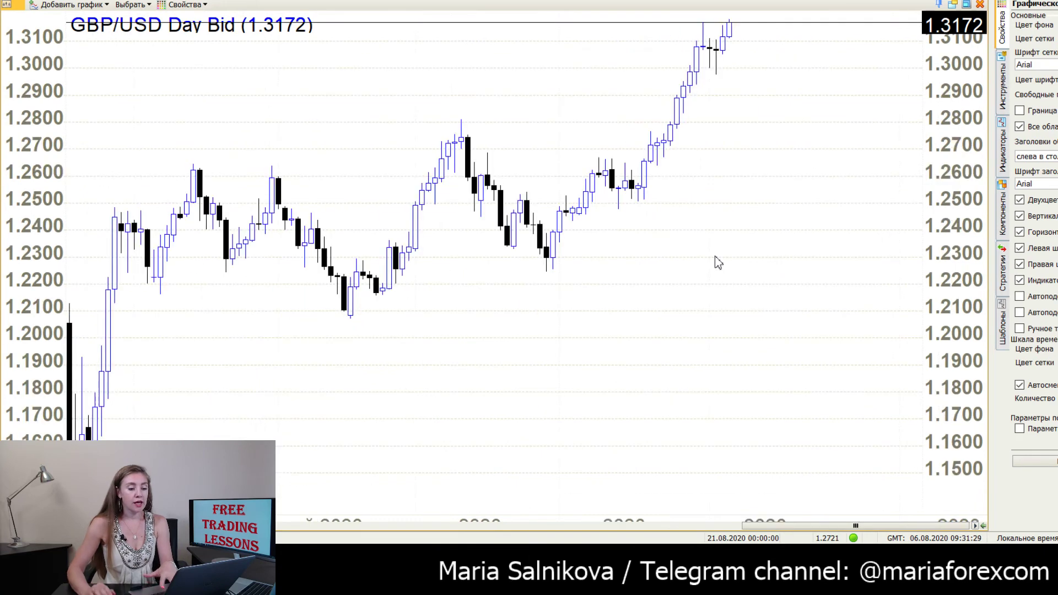
scroll(719, 263, down, 2)
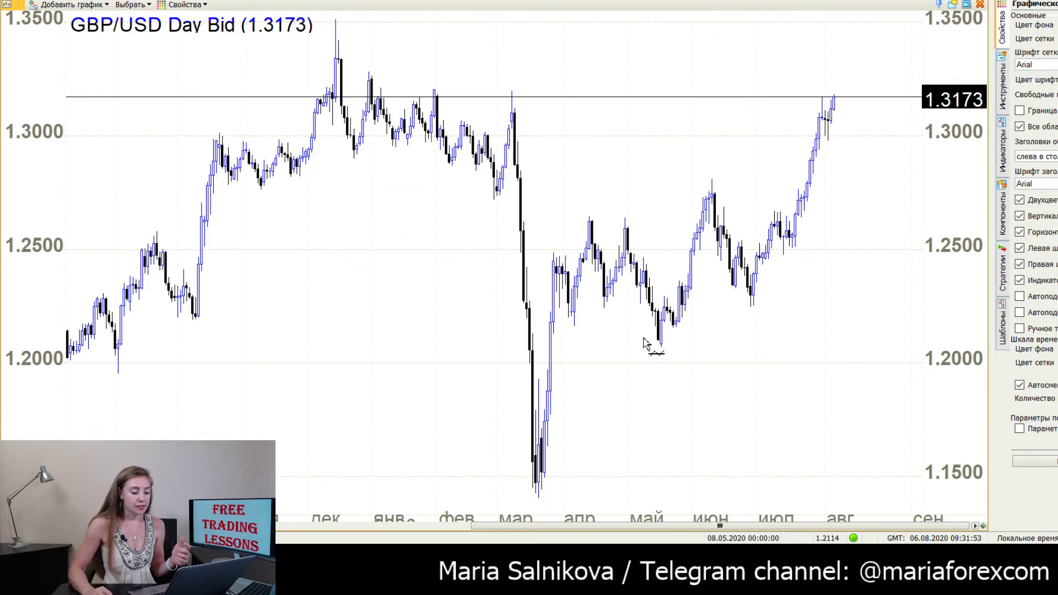
mouse_move(539, 499)
mouse_down()
mouse_move(813, 282)
mouse_move(853, 244)
mouse_move(848, 221)
mouse_up()
click(848, 220)
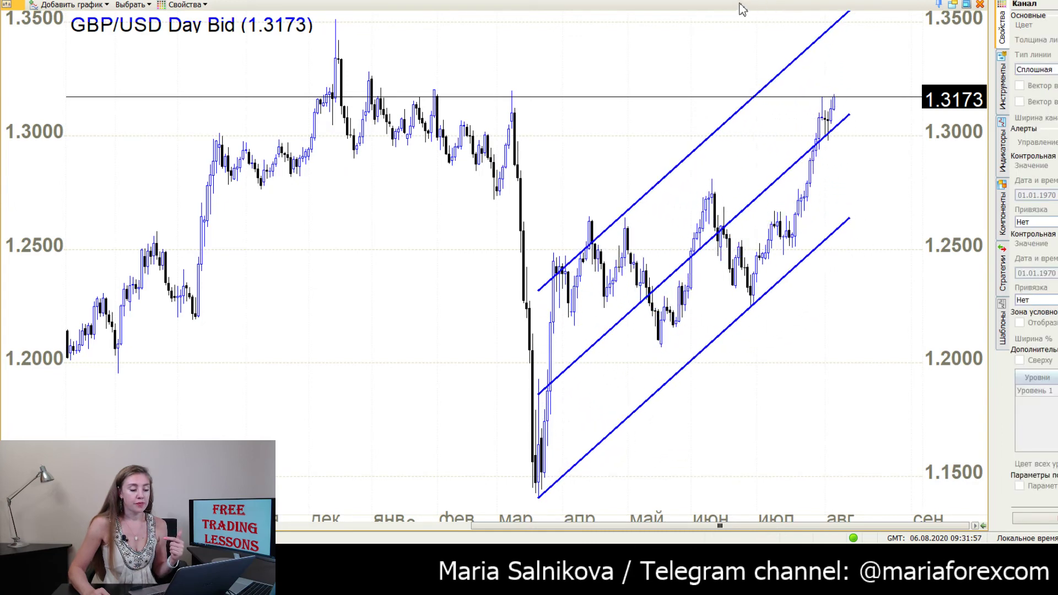
click(743, 56)
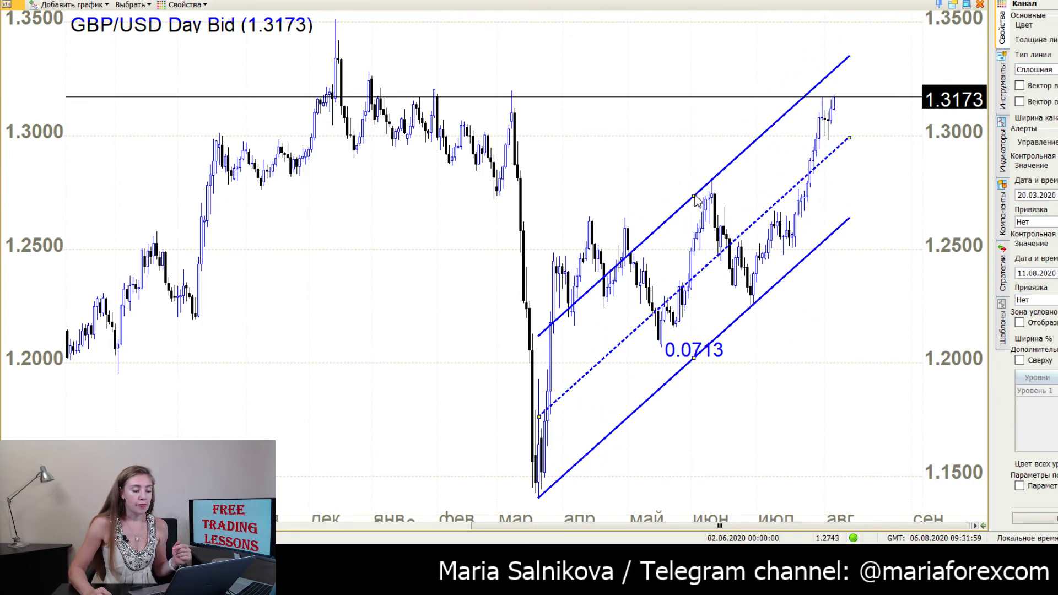
Widen the daily chart's rising channel to 0.1028 so its upper line meets the April 2020 high.
drag(695, 198, 659, 130)
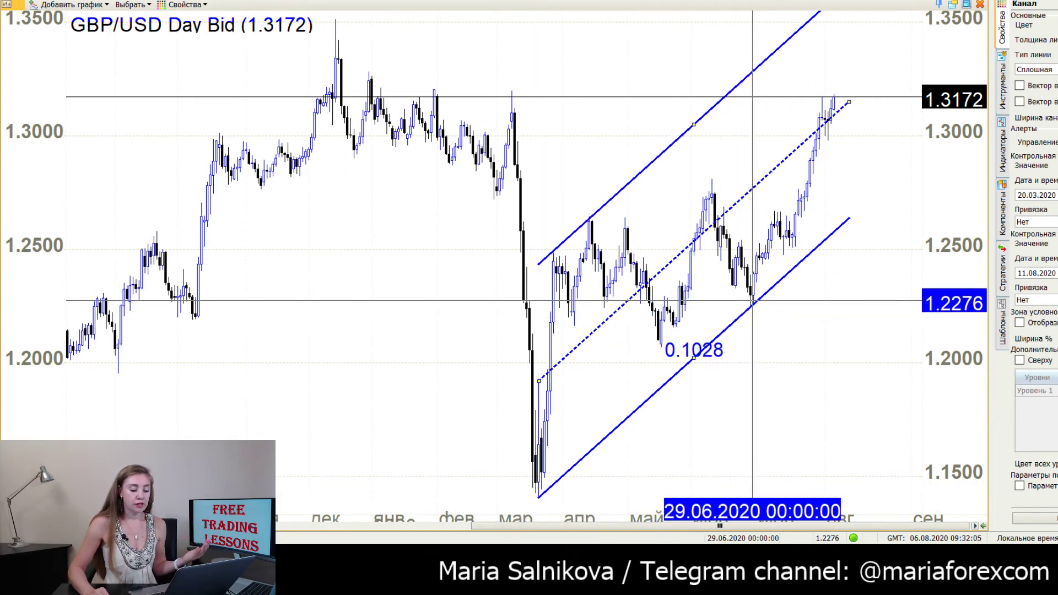
drag(753, 300, 753, 301)
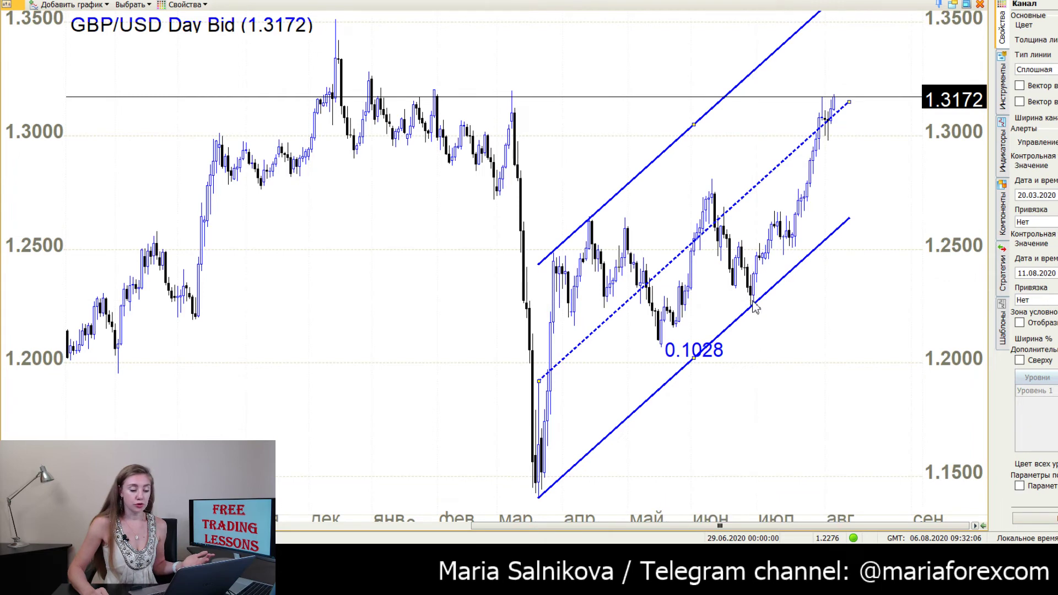
middle_click(586, 222)
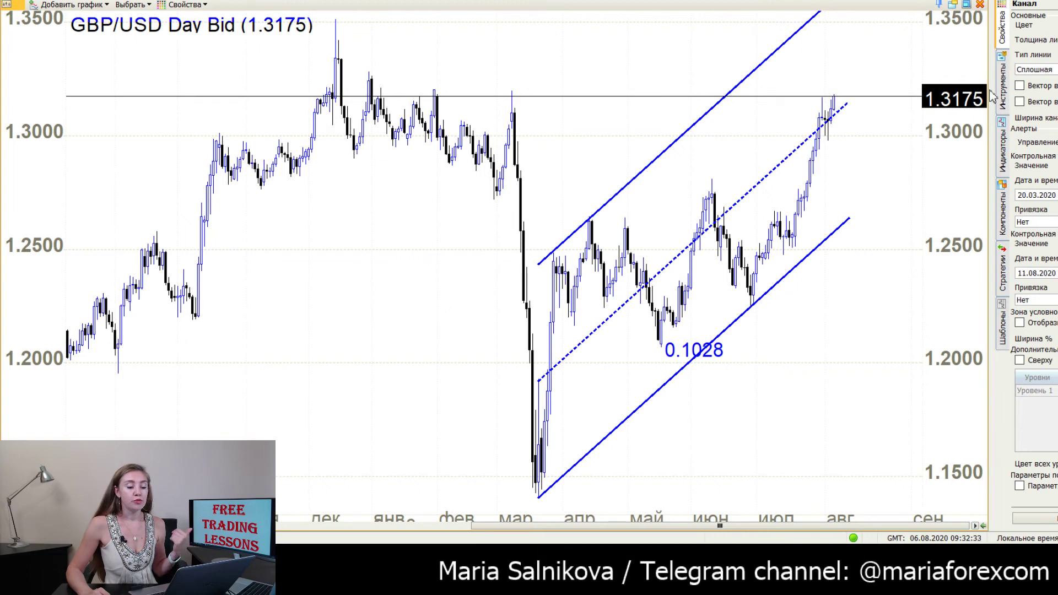
Mark the December 2019 high near 1.3500 with a thin red rectangle from 11.12.2019 to 25.08.2020 on the daily chart.
drag(961, 81, 958, 115)
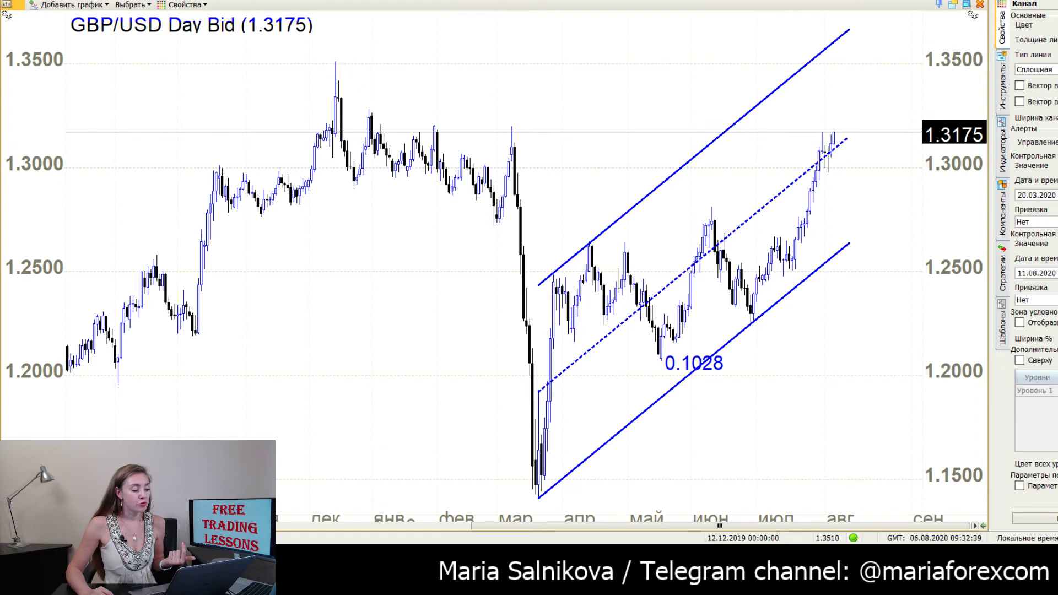
drag(330, 64, 893, 69)
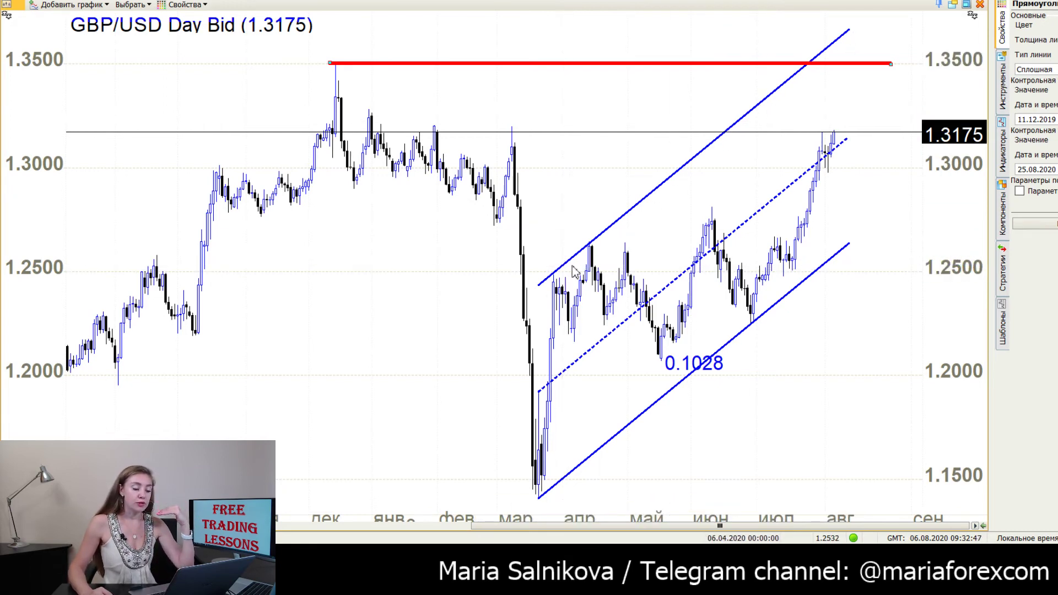
drag(858, 114, 1018, 200)
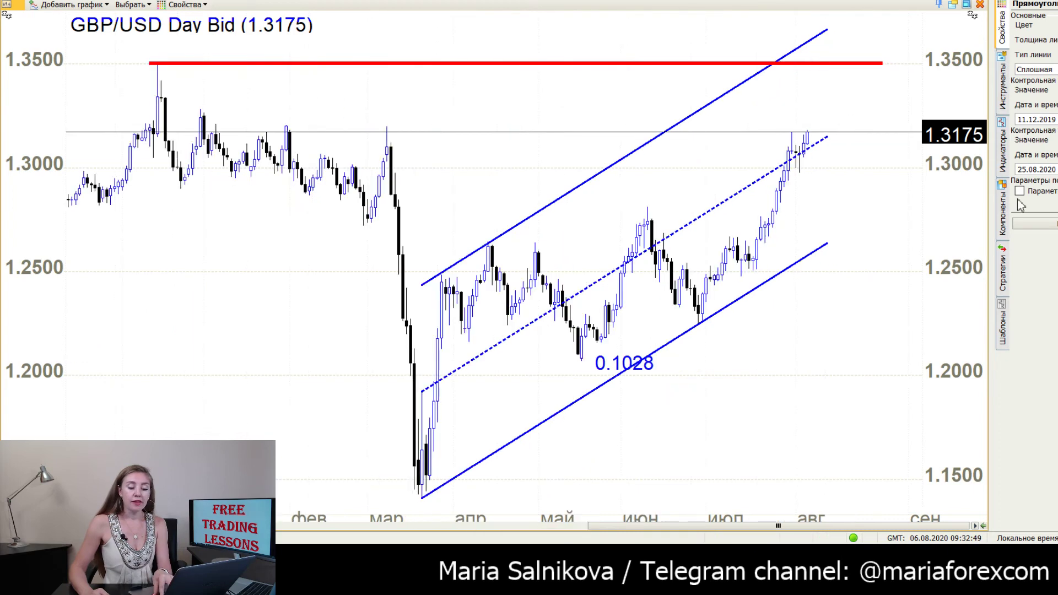
double_click(962, 143)
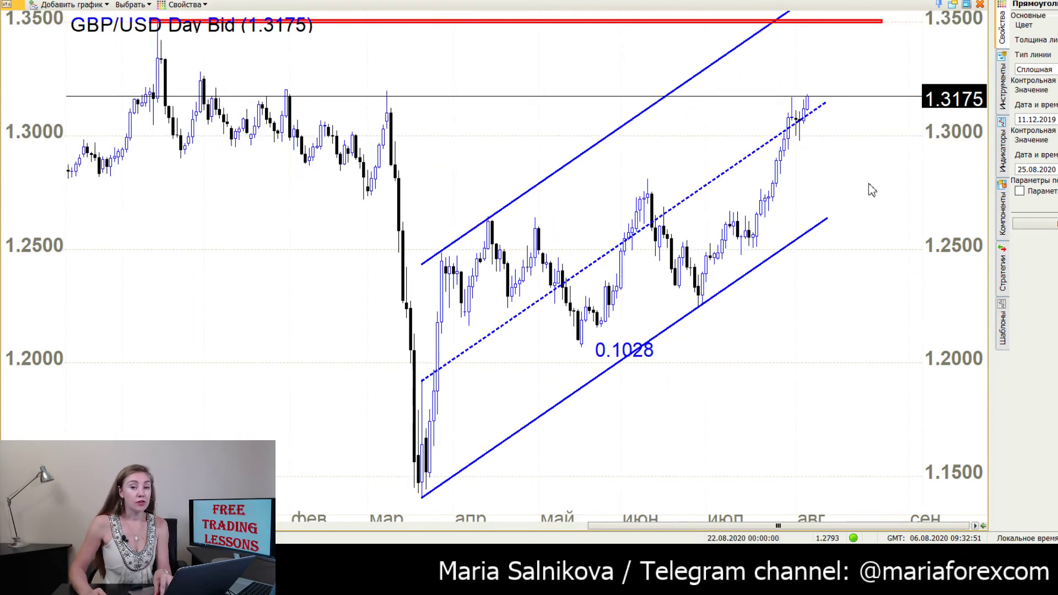
drag(935, 82, 941, 91)
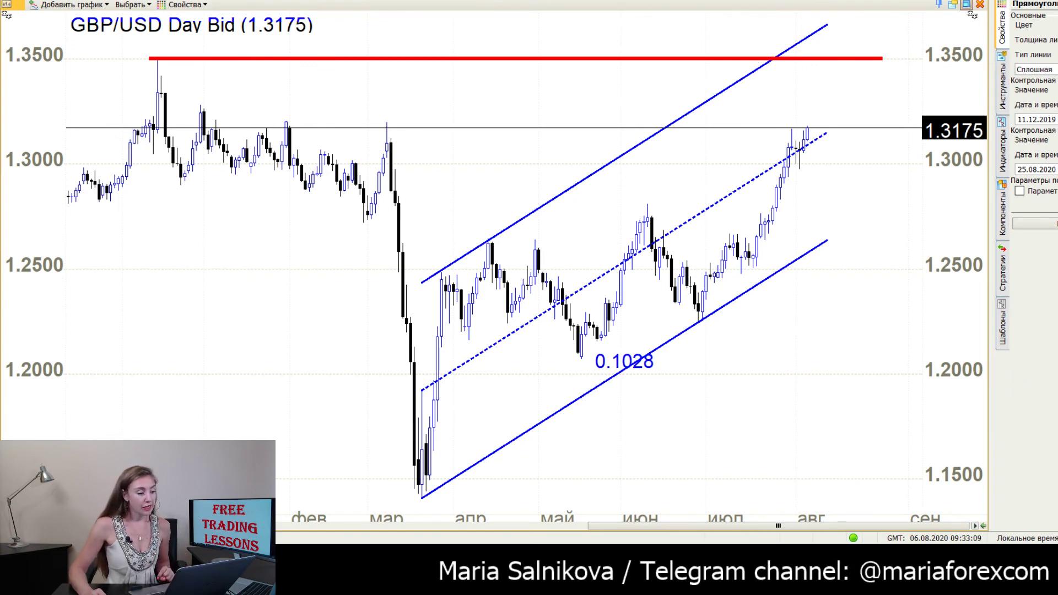
Restore the daily chart to the multi-chart layout and maximize the hourly GBP/USD chart.
click(966, 4)
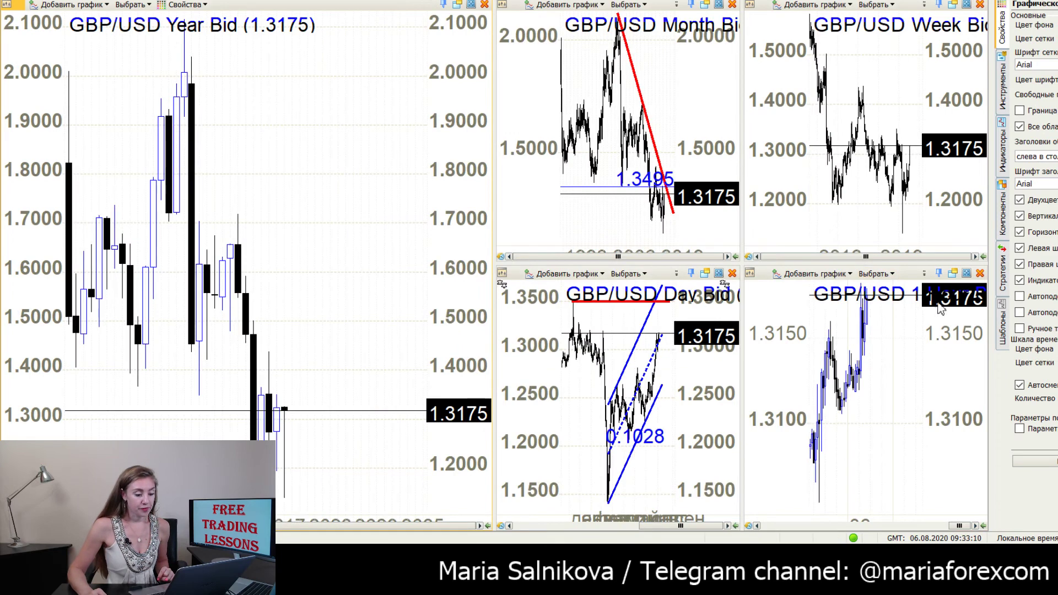
click(970, 273)
click(966, 274)
scroll(775, 207, down, 3)
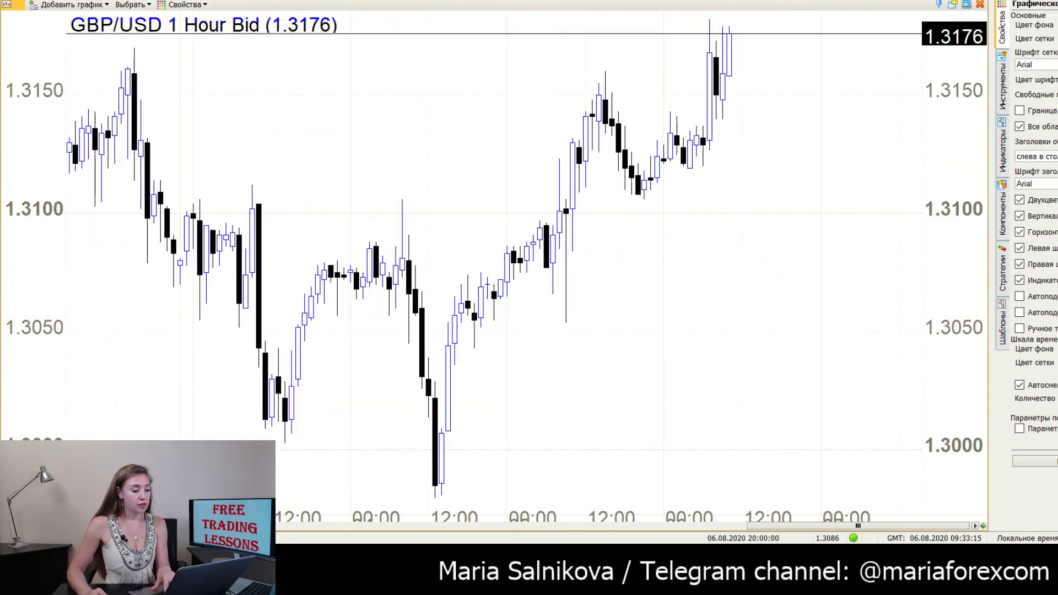
scroll(860, 259, down, 3)
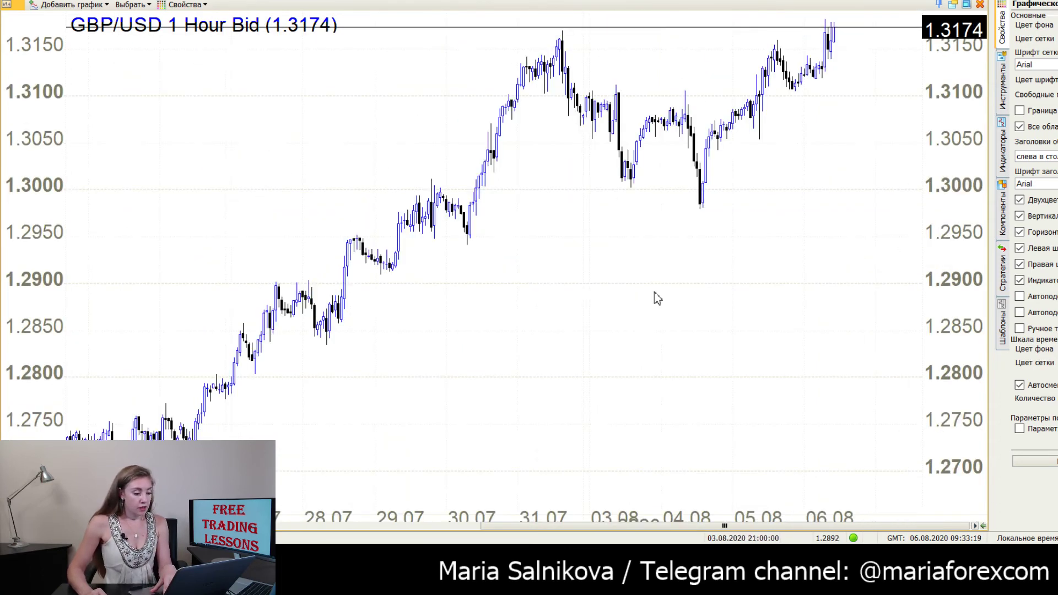
scroll(653, 298, down, 3)
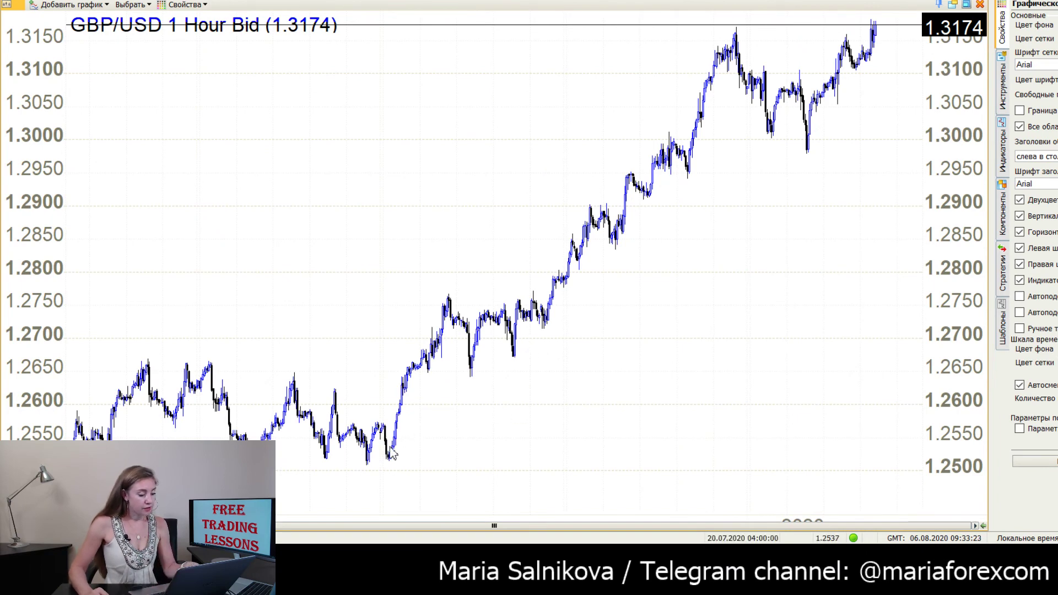
Set the start date of the hourly GBP/USD price series to 07.07.2010 and apply it.
click(485, 318)
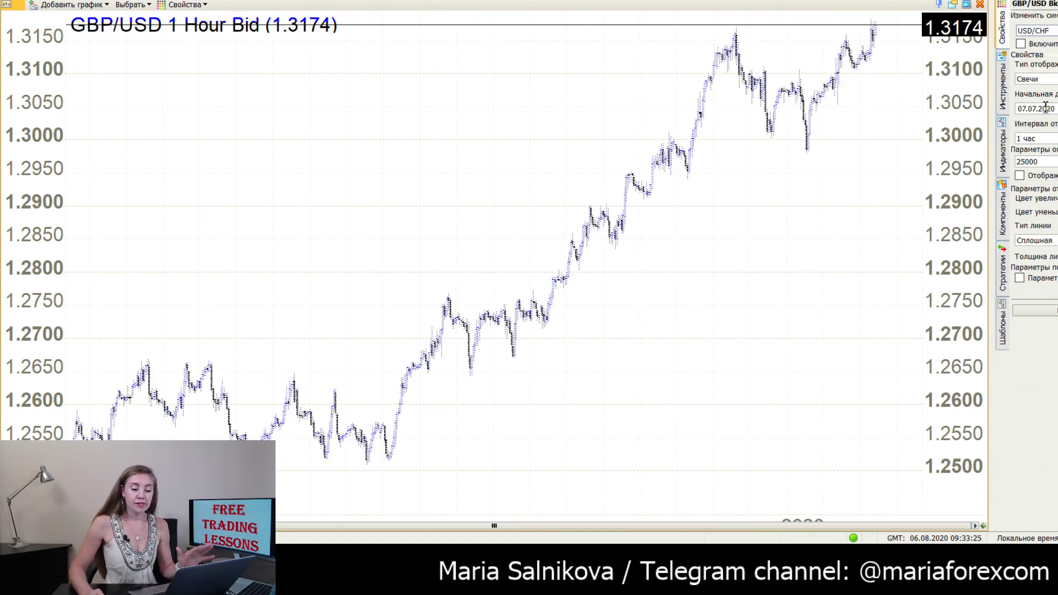
click(1045, 106)
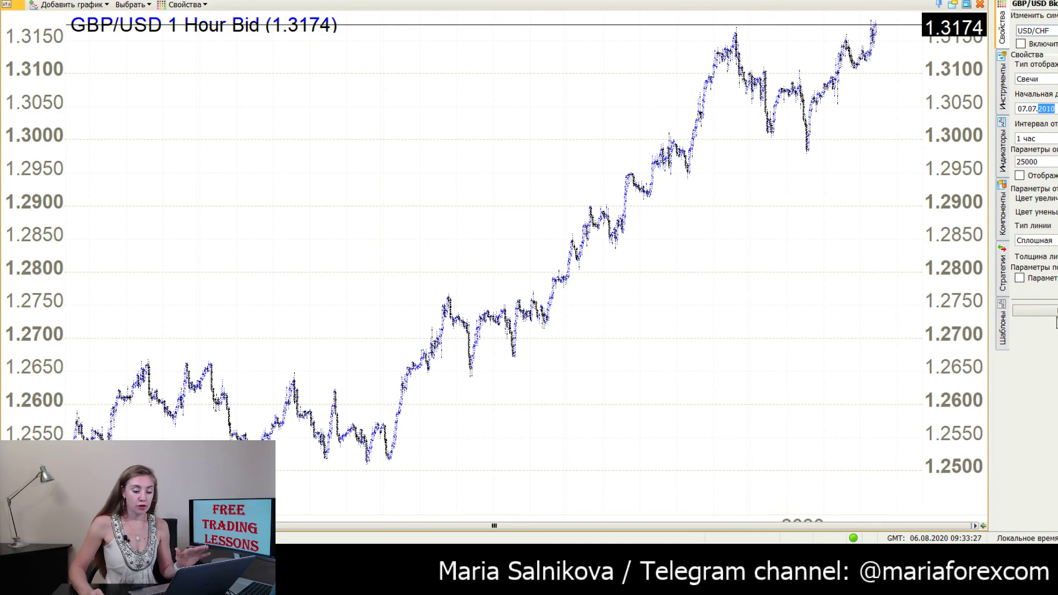
click(1035, 310)
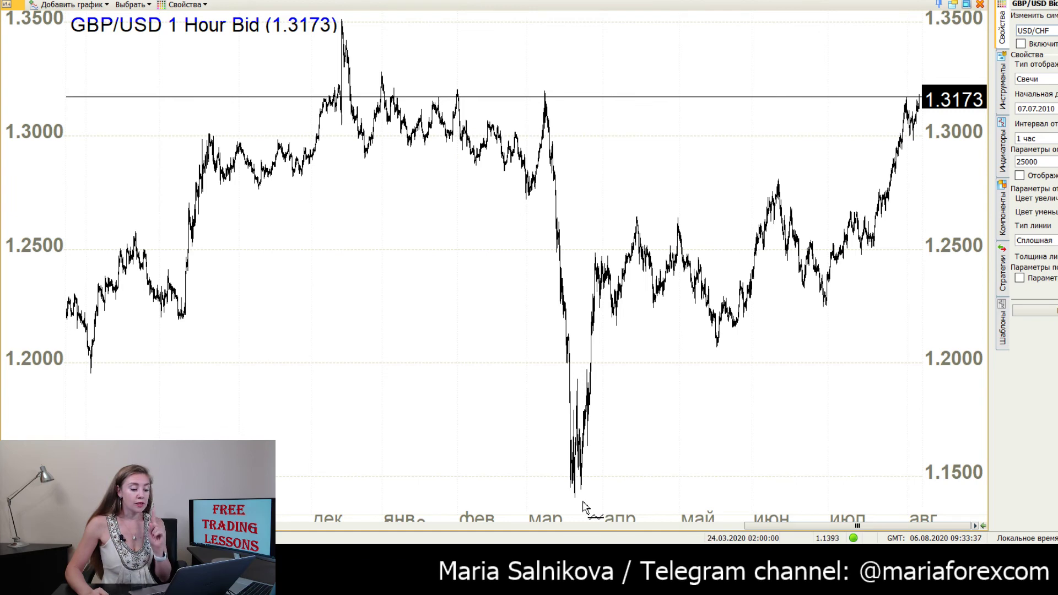
Draw hourly rising trend lines from the 19.03.2020 low along the late-June low, and from the 30.06.2020 low along the 20 July low to 07.08.2020.
mouse_move(575, 496)
mouse_down()
mouse_move(829, 350)
mouse_move(917, 245)
mouse_up()
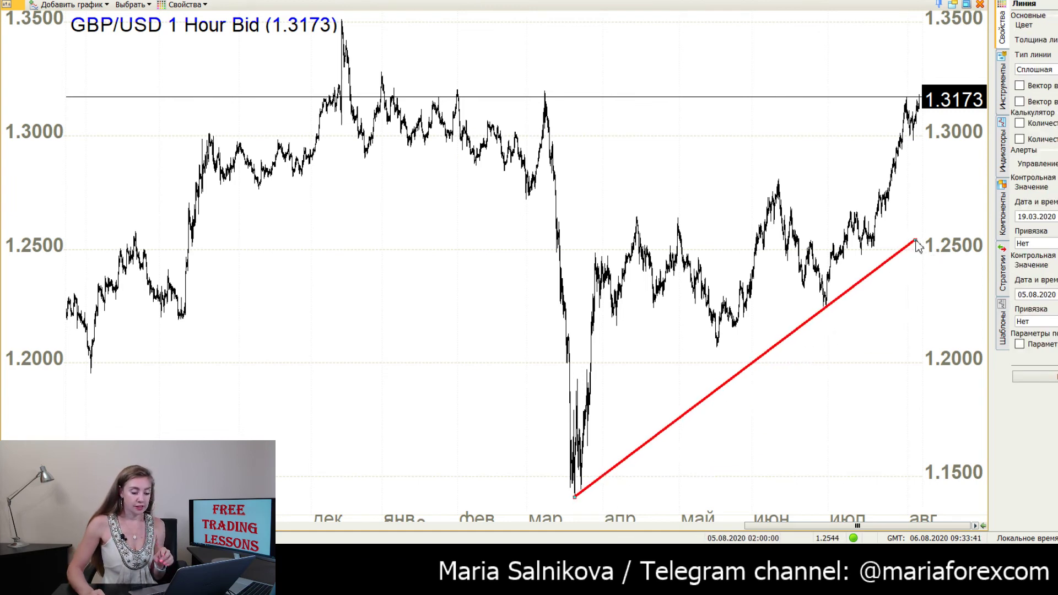
scroll(746, 382, up, 3)
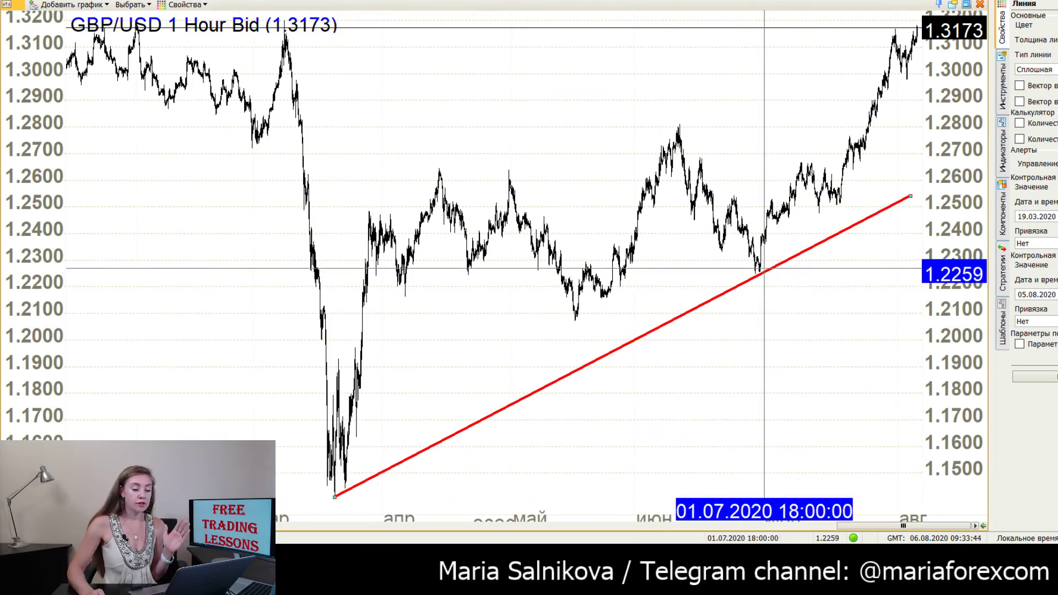
scroll(764, 270, up, 4)
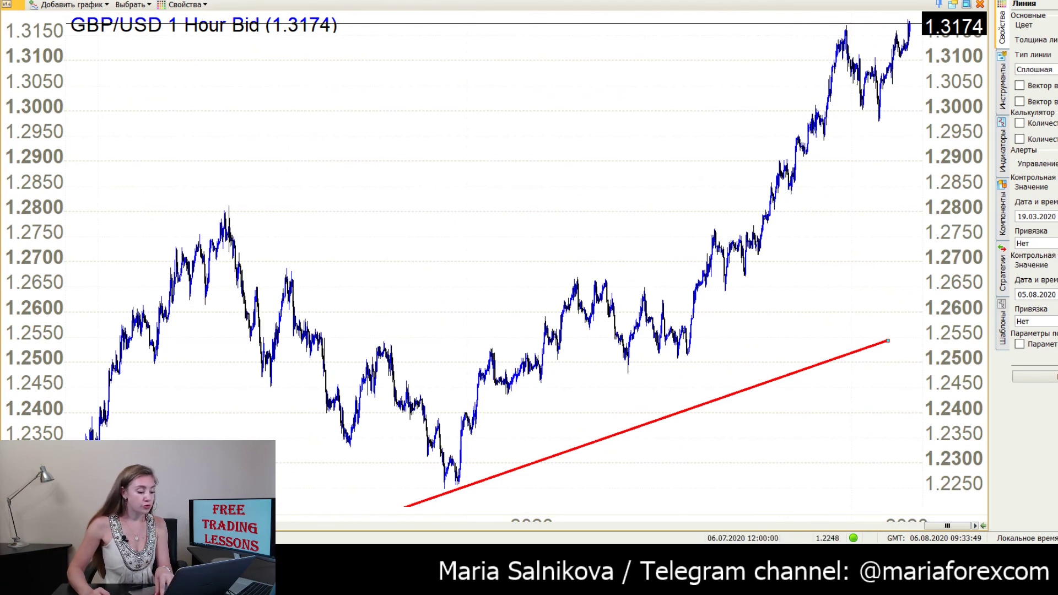
click(456, 484)
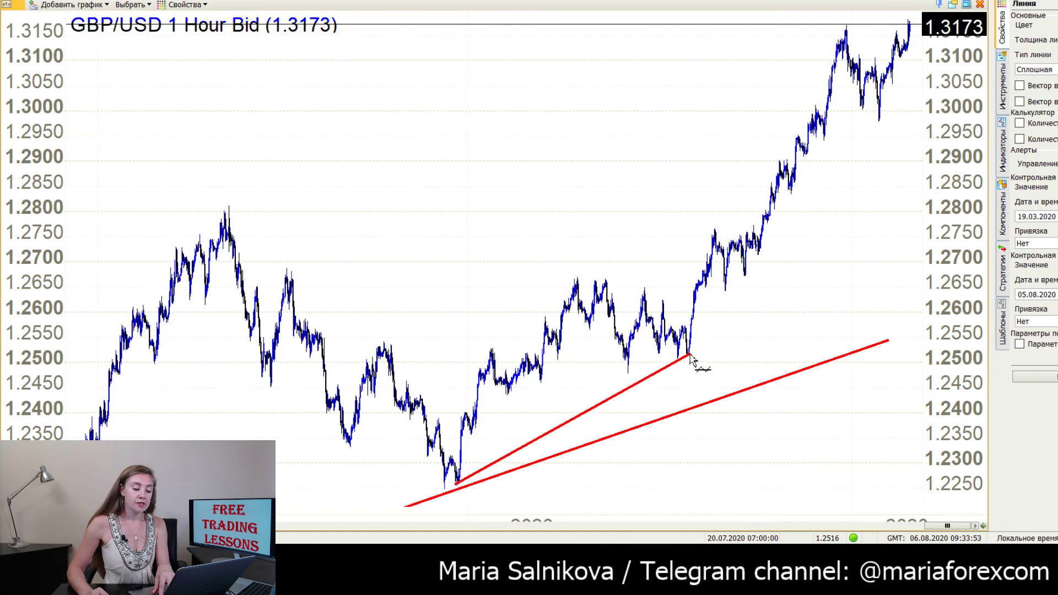
click(921, 224)
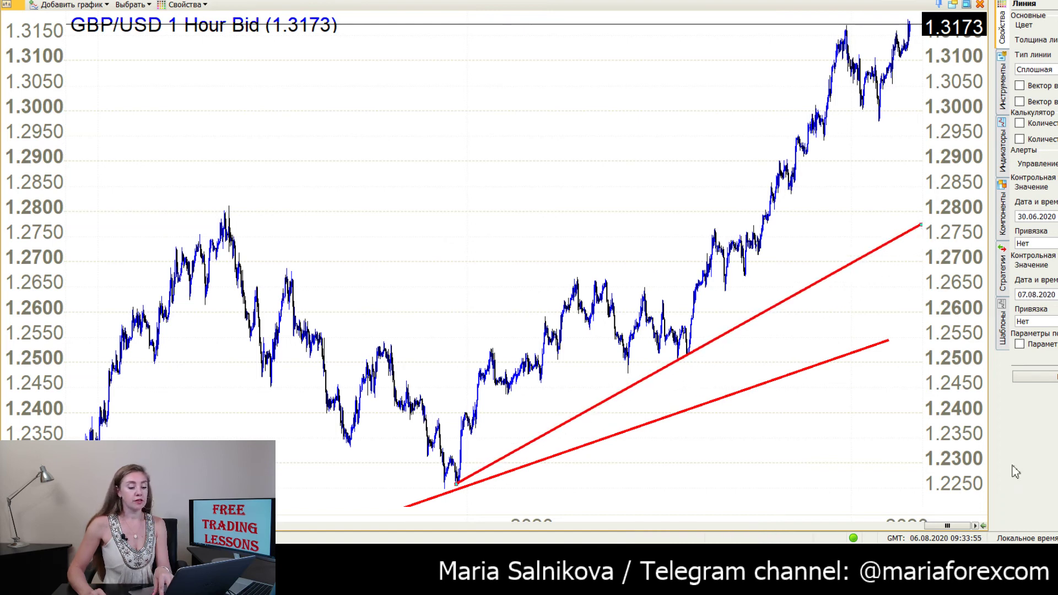
Draw a steeper rising trend line from the 20.07.2020 low along the 4 August low to 07.08.2020.
scroll(979, 483, up, 1)
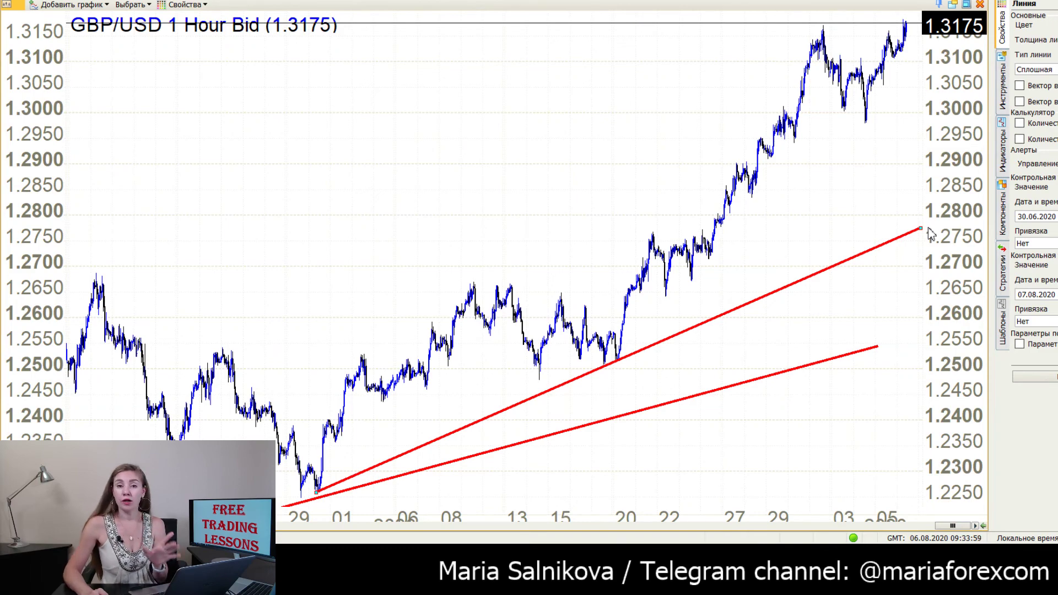
scroll(930, 236, up, 2)
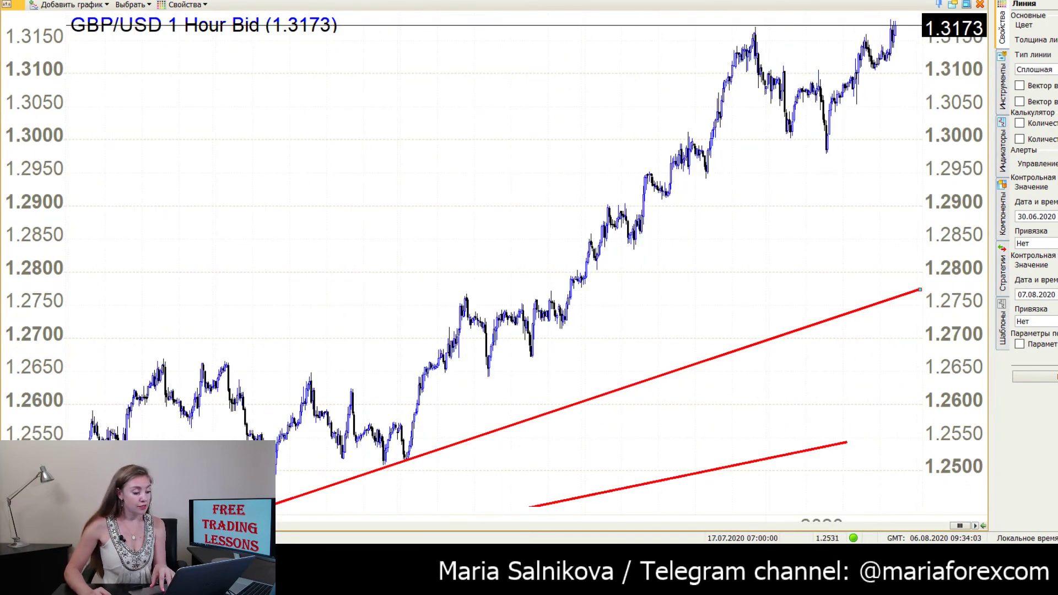
mouse_move(406, 460)
mouse_down()
mouse_move(904, 102)
mouse_move(899, 69)
mouse_move(924, 69)
mouse_up()
drag(919, 97, 920, 91)
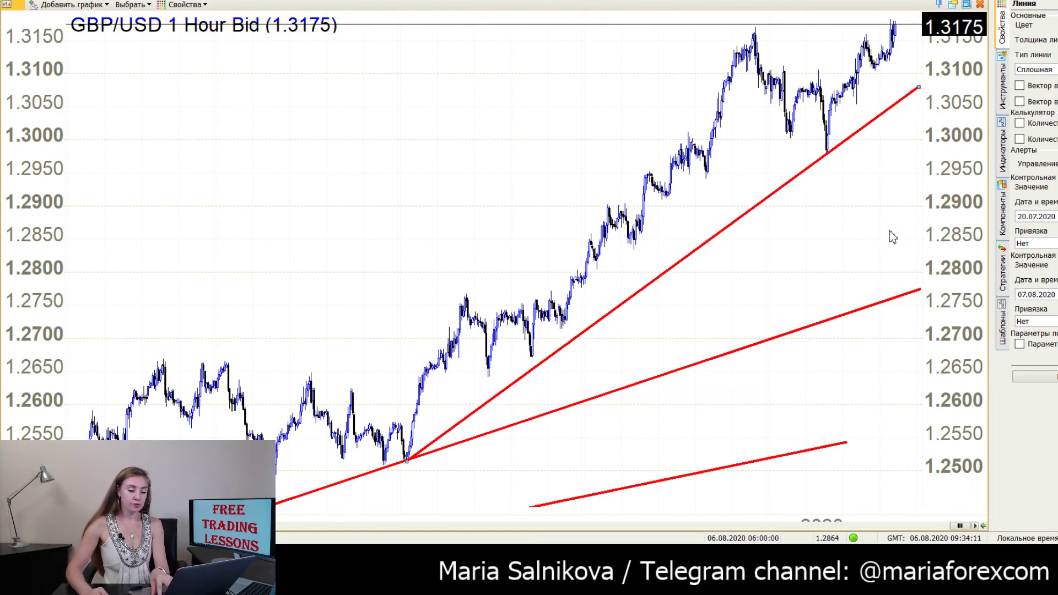
Draw a short rising trend line from the 04.08.2020 low along the latest hourly lows to 06.08.2020.
scroll(892, 237, up, 3)
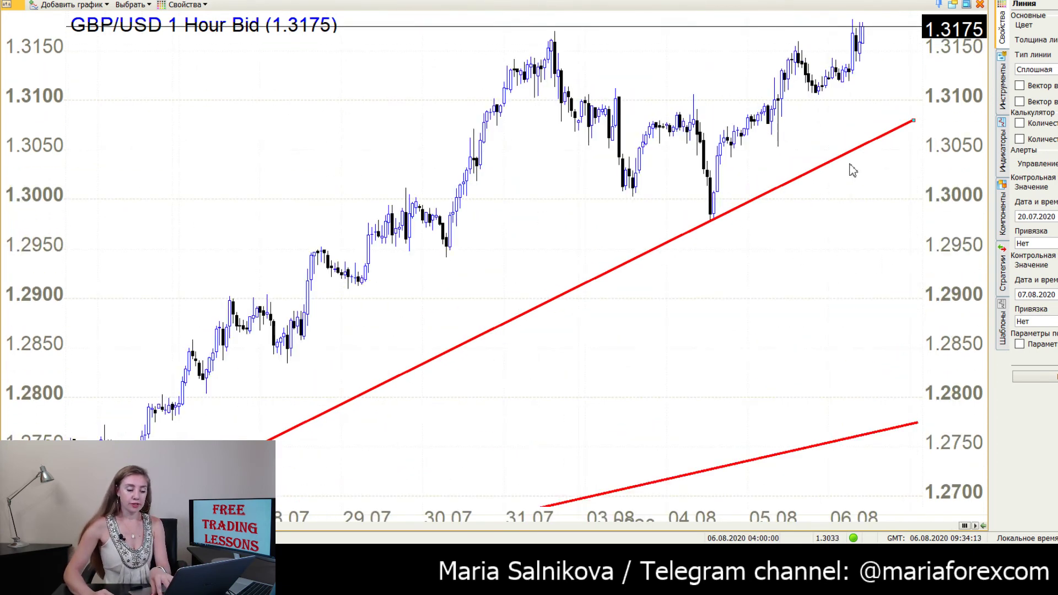
scroll(853, 171, up, 3)
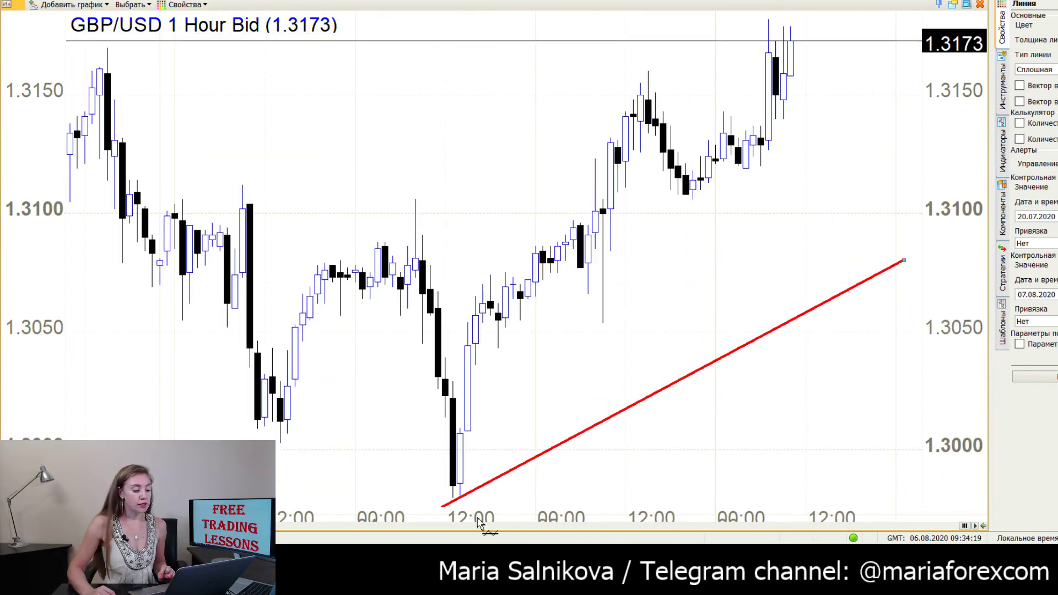
mouse_move(454, 499)
mouse_down()
mouse_move(843, 172)
mouse_move(869, 66)
mouse_move(859, 41)
mouse_move(889, 50)
mouse_move(893, 35)
mouse_up()
Mark the resistance near 1.3160 with a thin red rectangle from 31.07.2020 to 06.08.2020 on the hourly chart.
scroll(882, 173, down, 2)
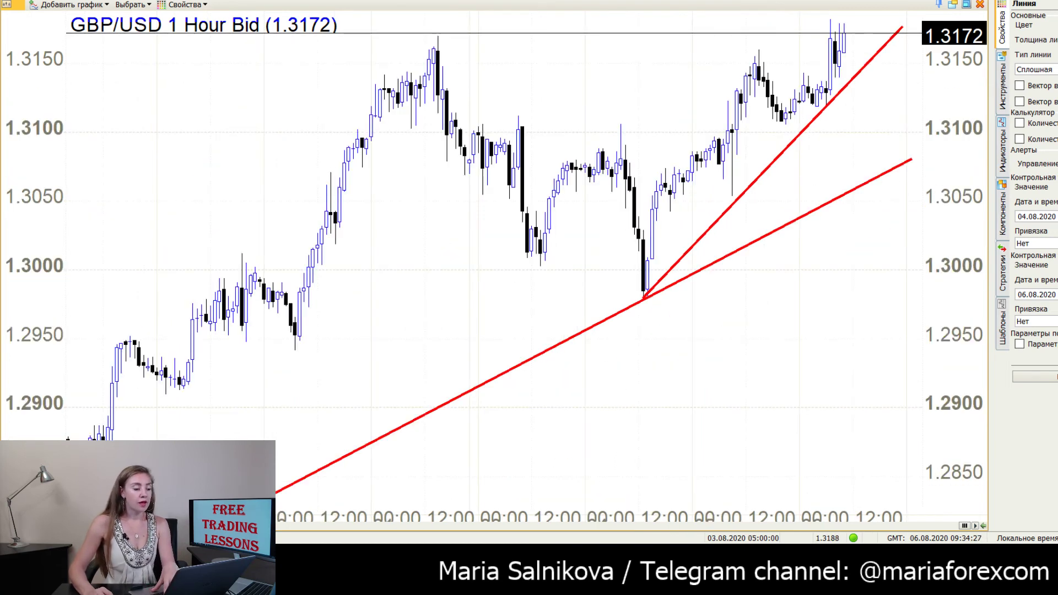
drag(417, 51, 890, 51)
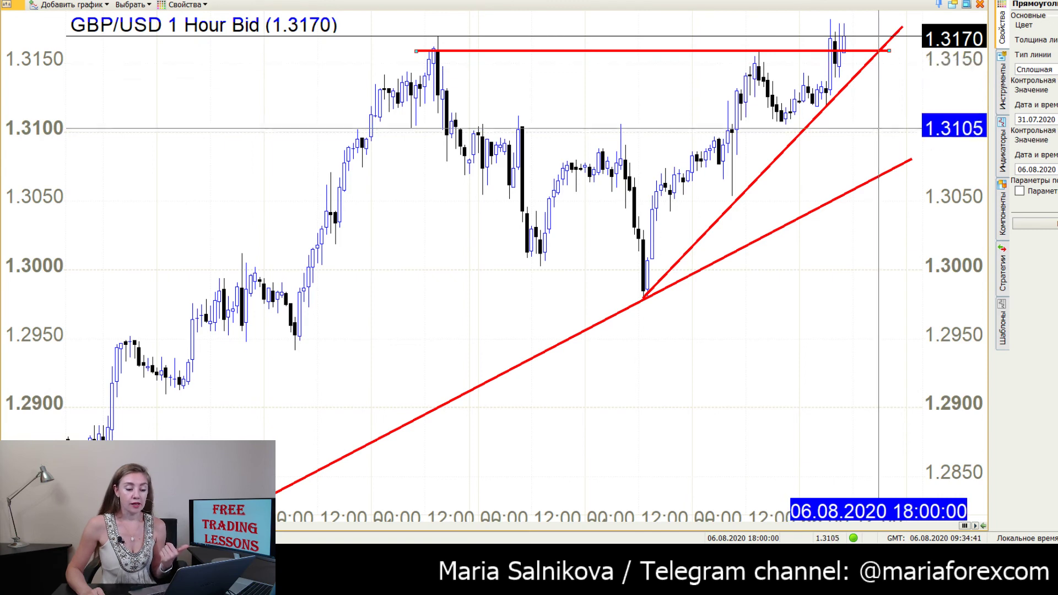
Examine the hourly trend lines' starting lows and the current price position against the short trend line and resistance.
middle_click(885, 163)
scroll(690, 256, down, 3)
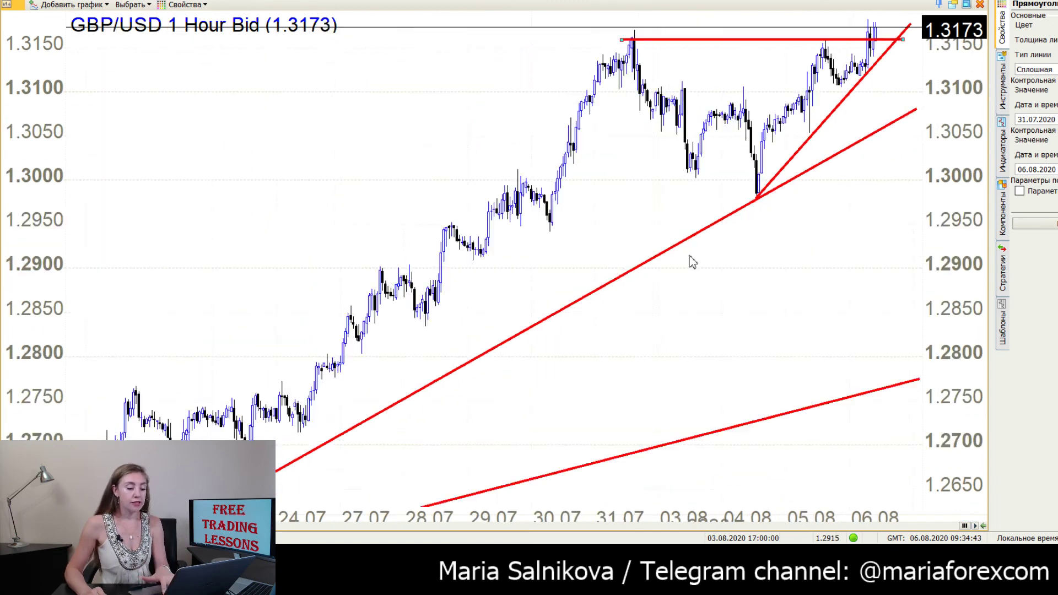
scroll(692, 263, down, 2)
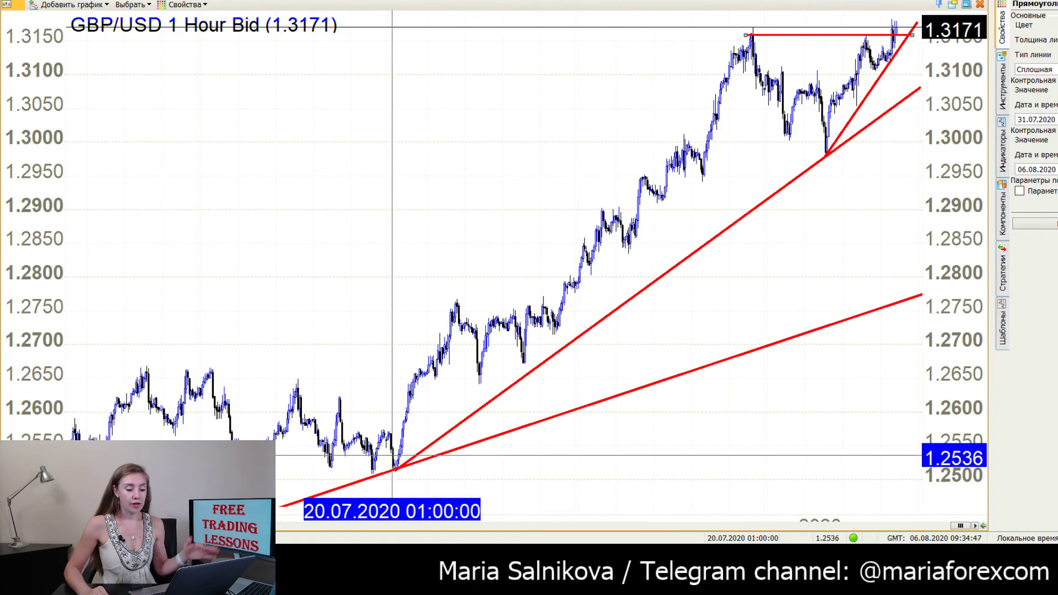
middle_click(392, 456)
scroll(892, 246, up, 3)
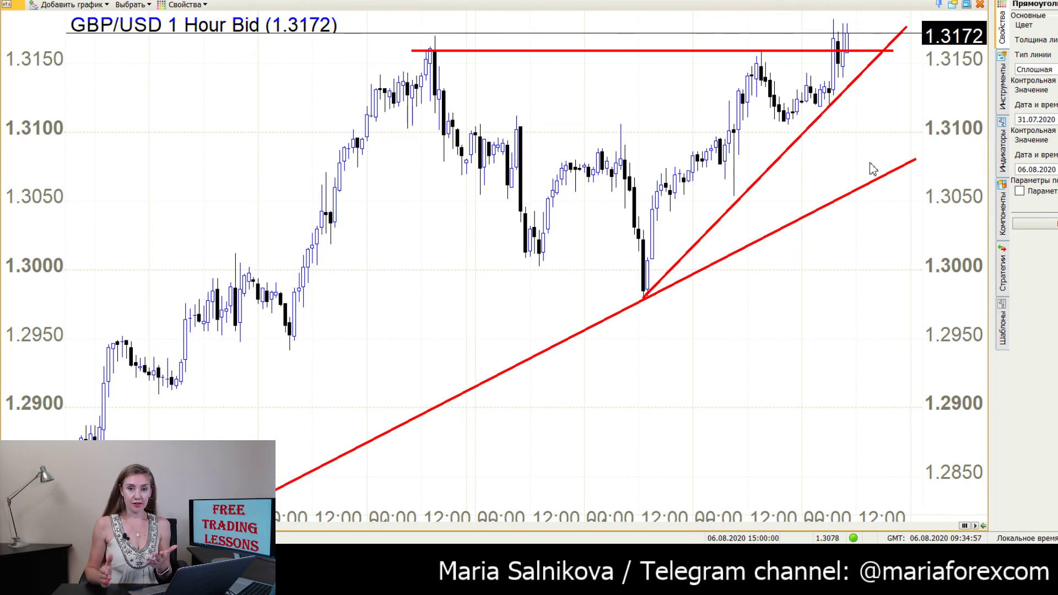
scroll(872, 169, down, 6)
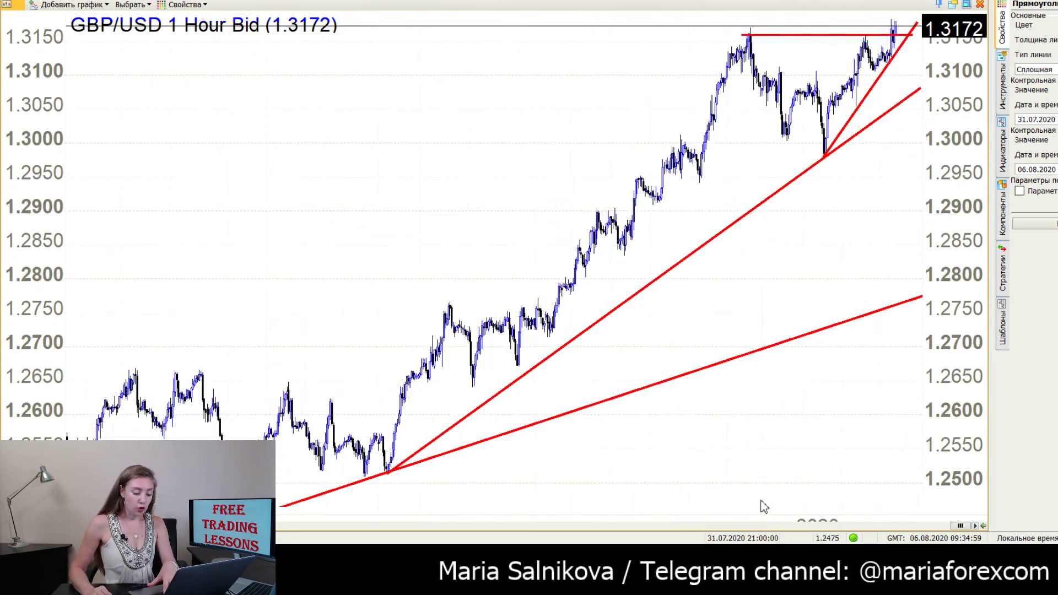